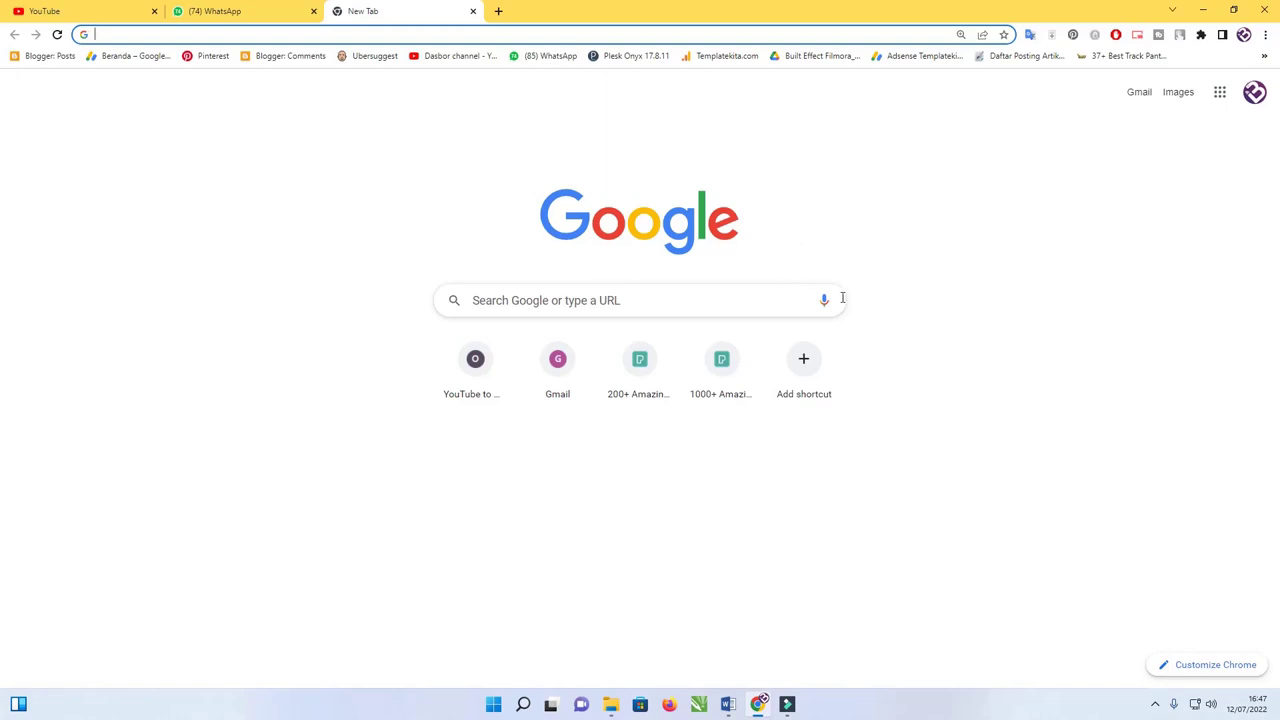
Switch to Filmora and play the finished wedding invitation project
left_click(787, 704)
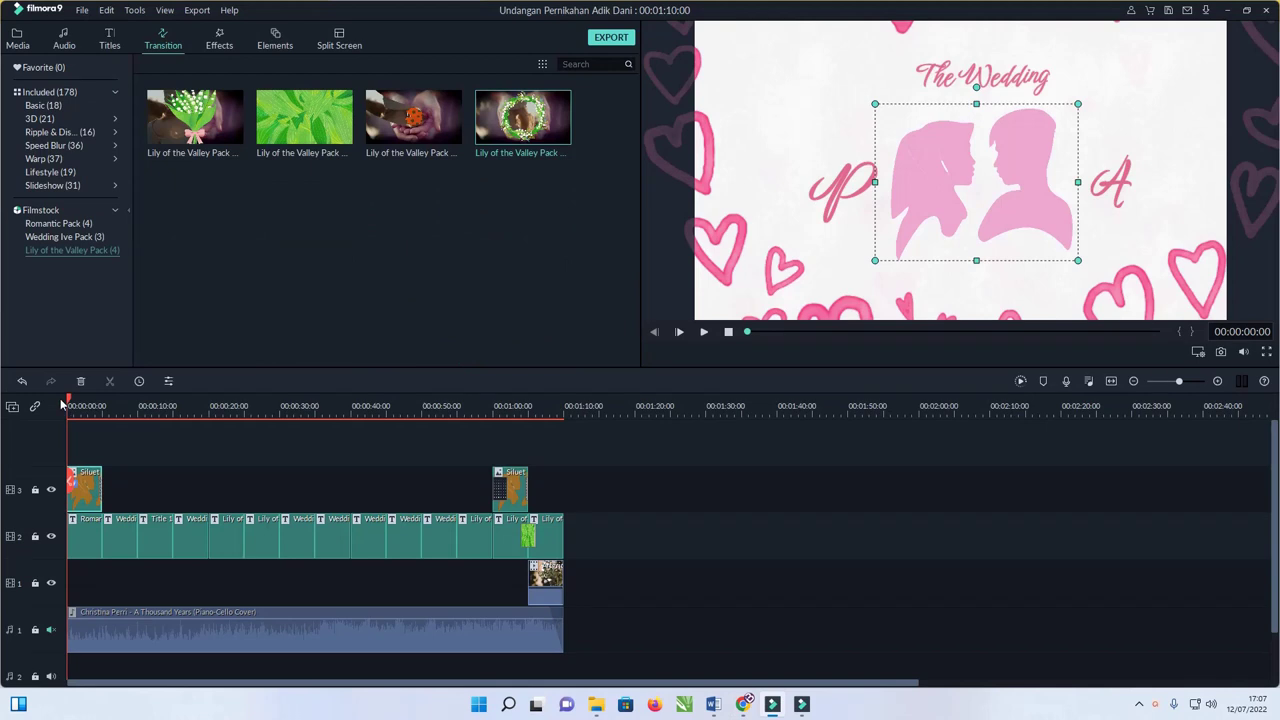
key("space")
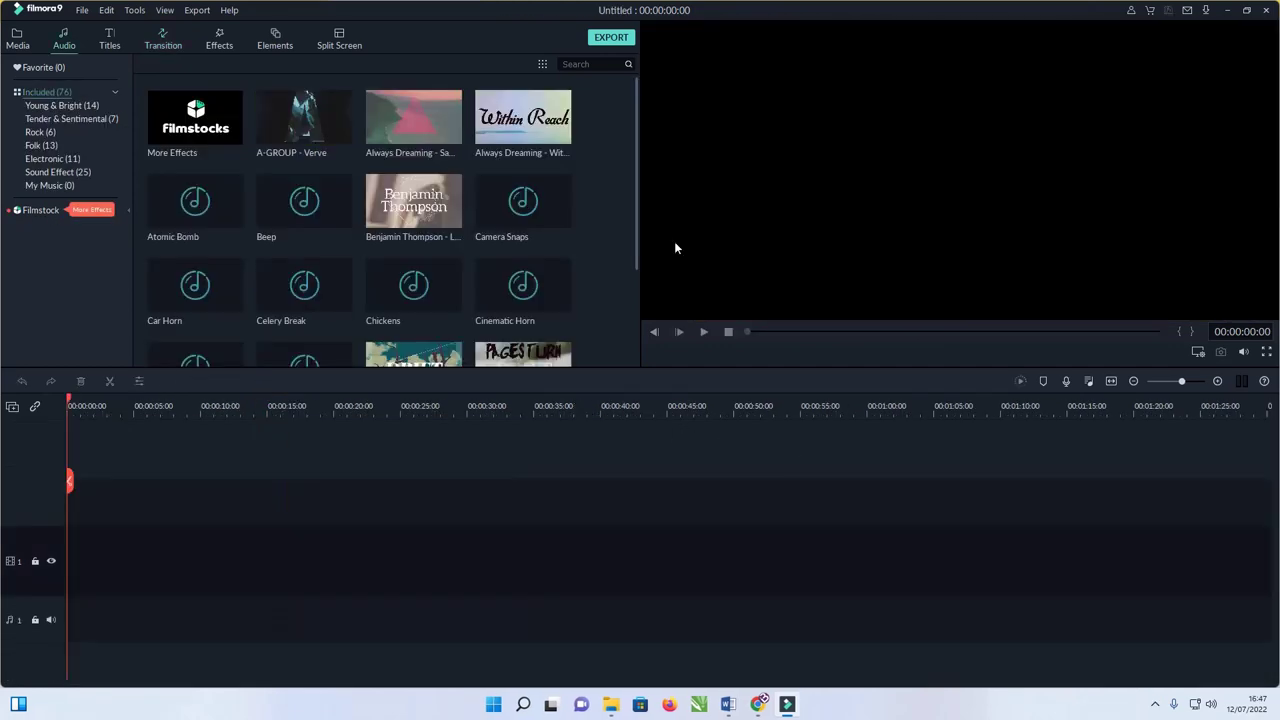
left_click(1248, 10)
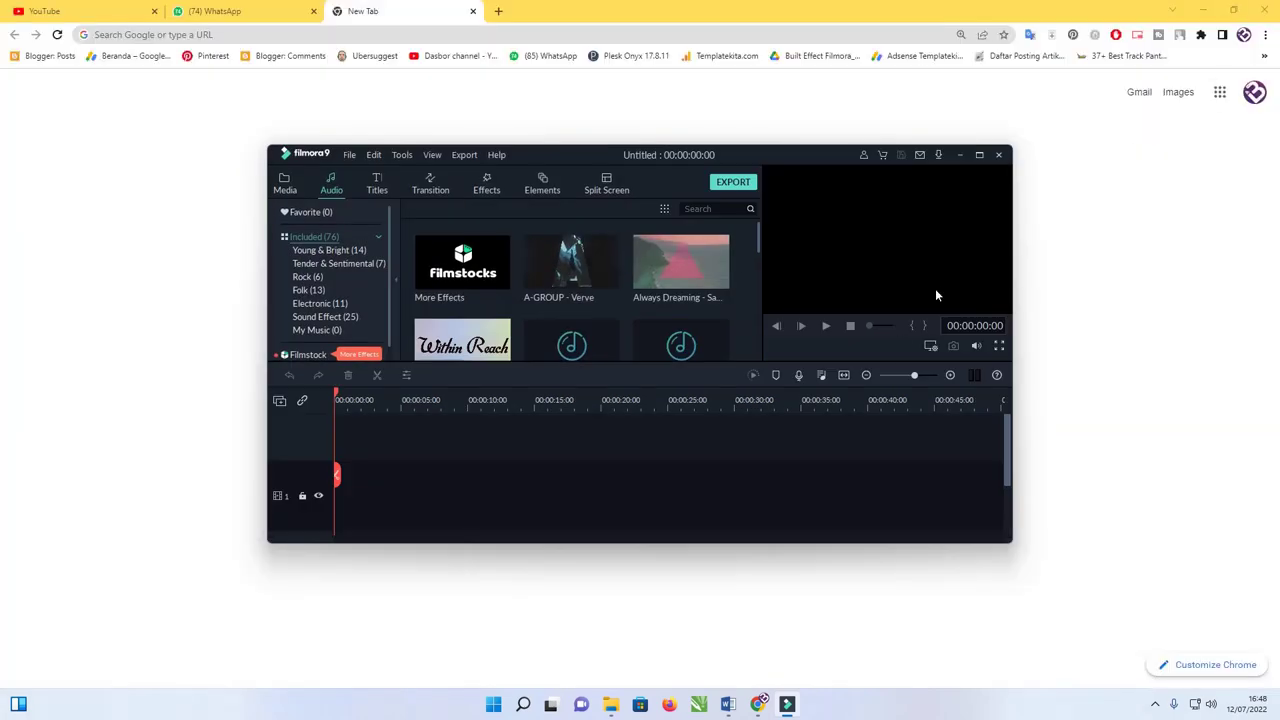
left_click(980, 156)
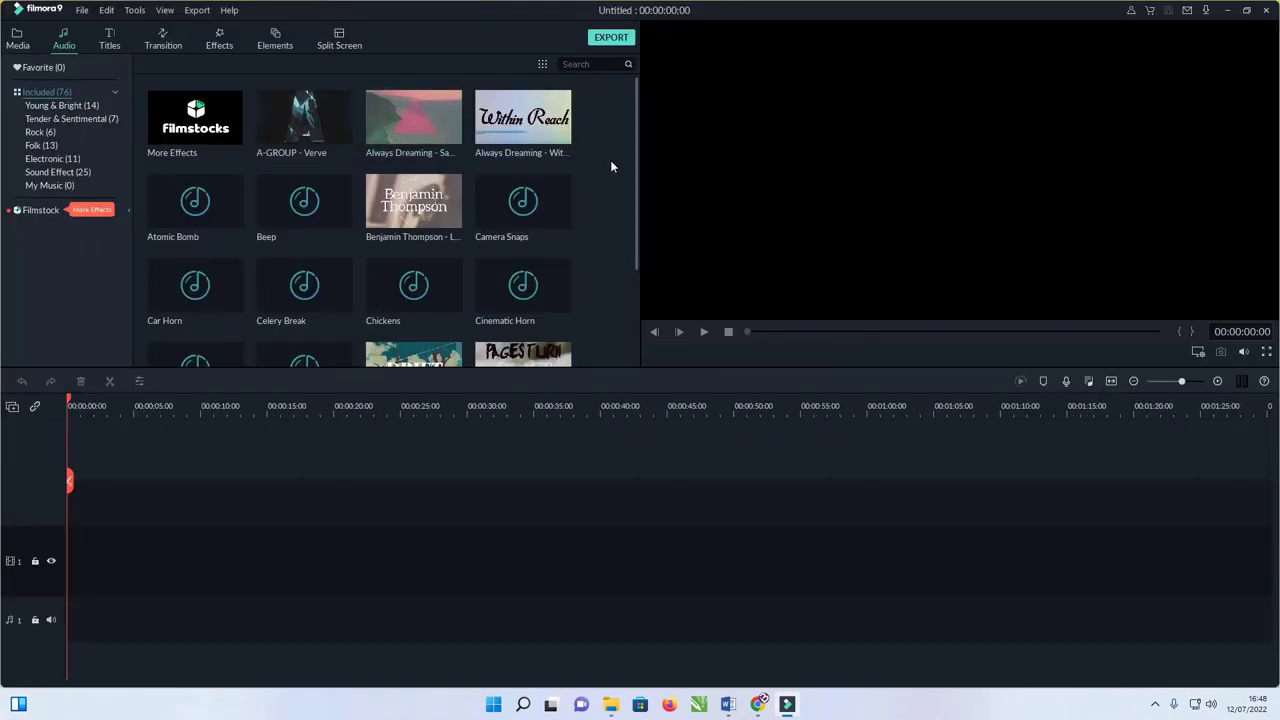
mouse_move(635, 152)
left_mouse_down()
mouse_move(617, 274)
mouse_move(624, 137)
left_mouse_up()
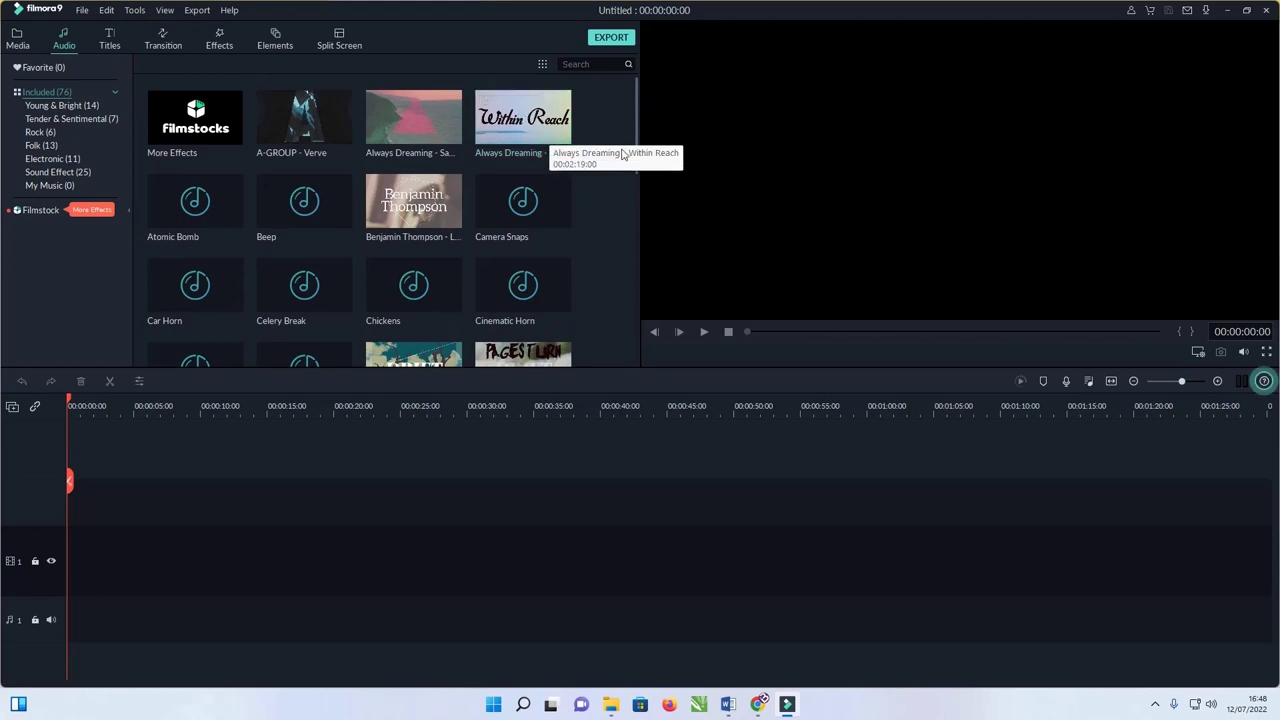
Look through the included transitions and title templates, previewing Opener 24 and Opener 20 from the Openers category
left_click(164, 44)
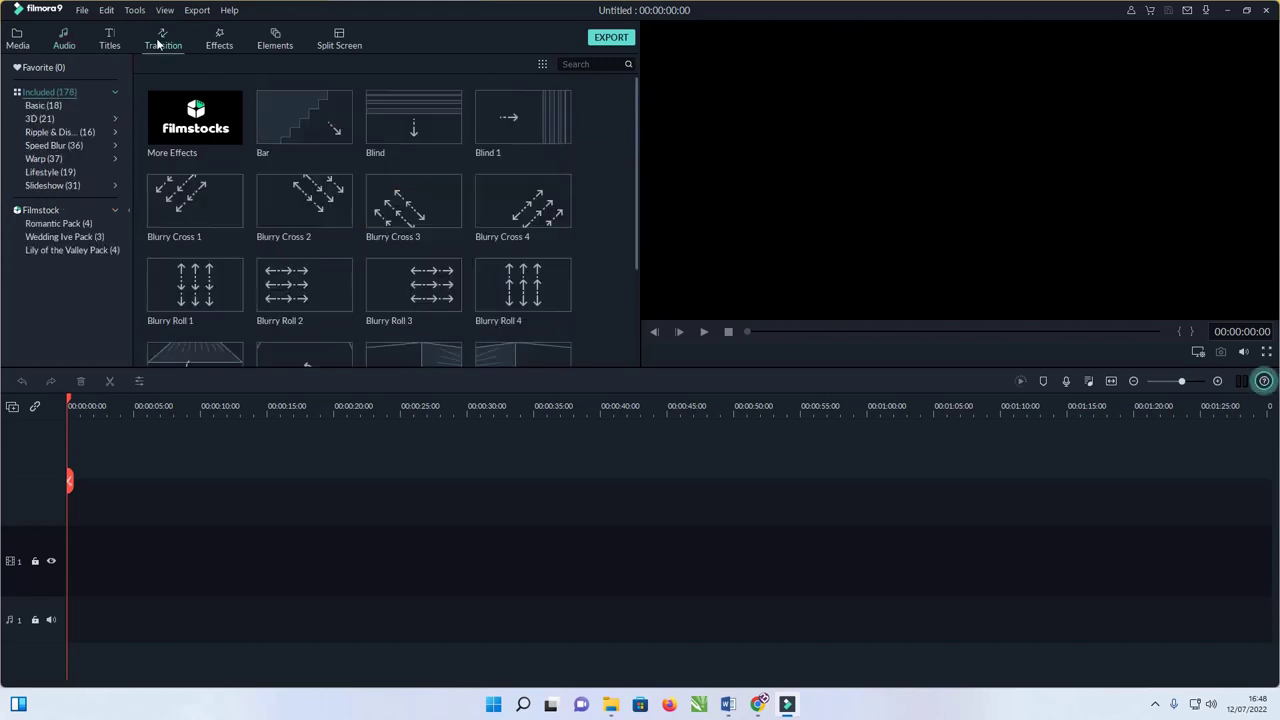
left_click(116, 44)
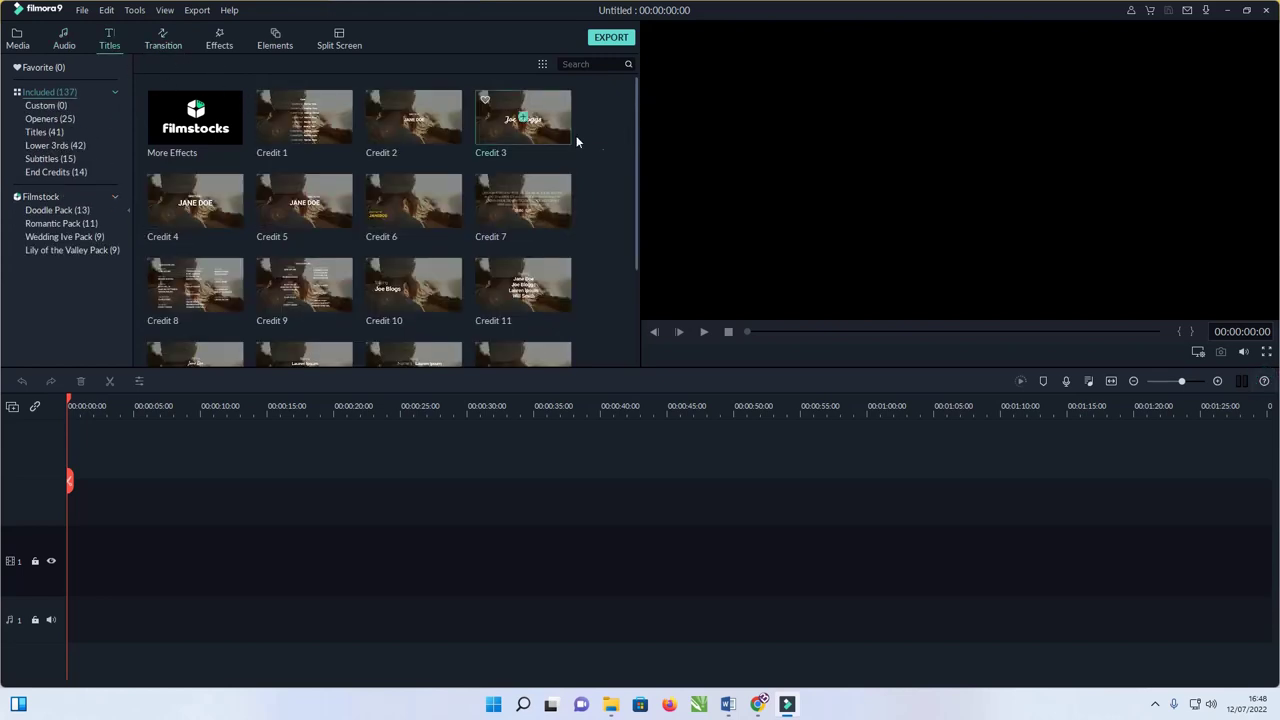
left_click_drag(632, 135, 623, 336)
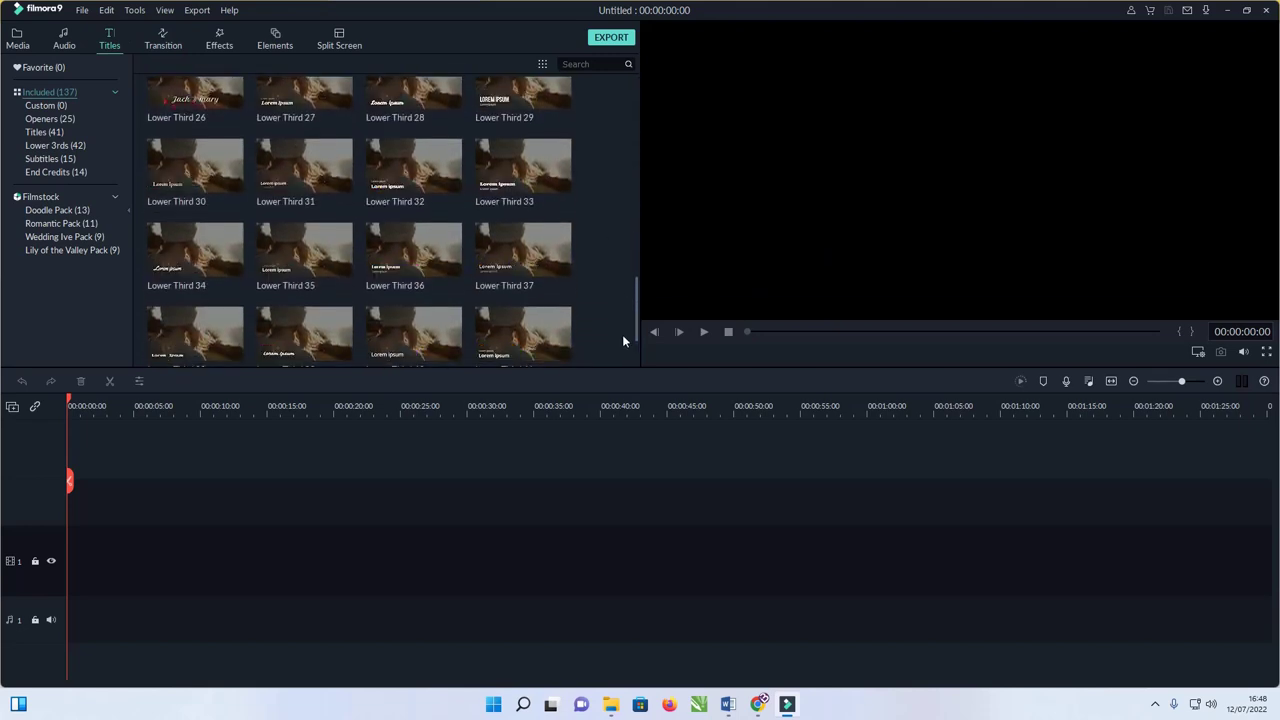
left_click(64, 120)
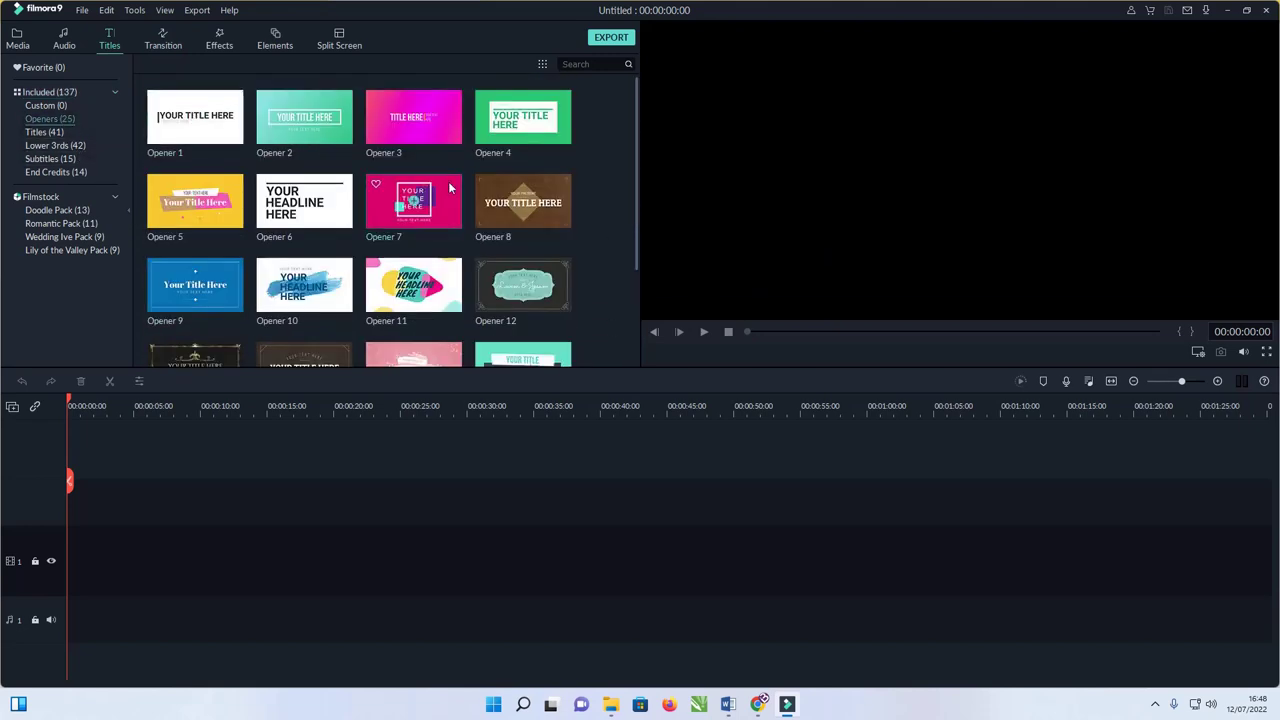
scroll(460, 215, "down", 5)
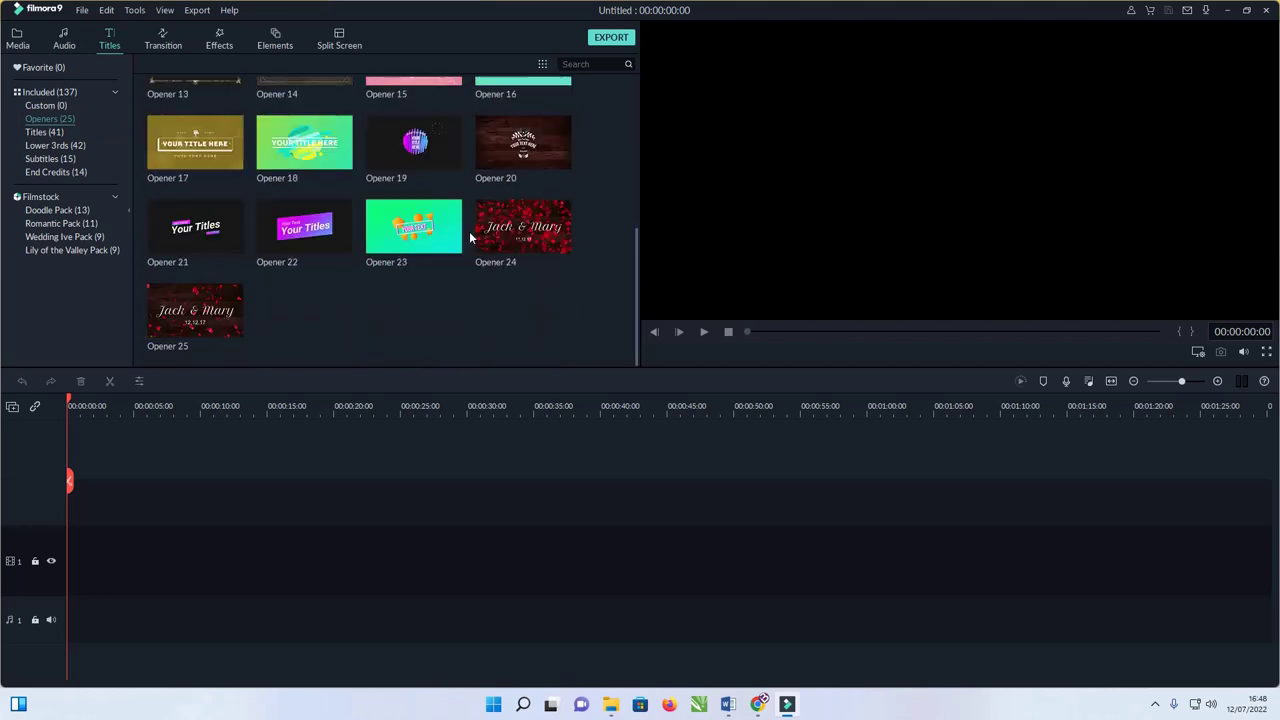
left_click(560, 242)
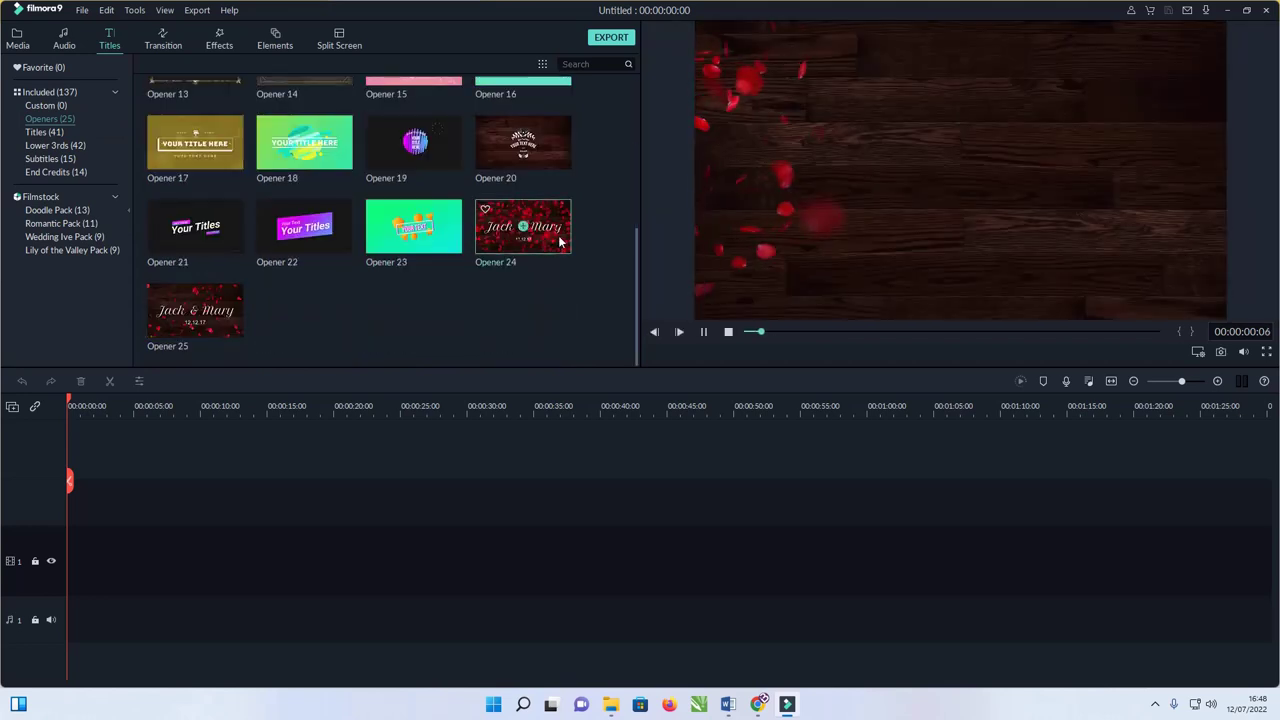
left_click(551, 160)
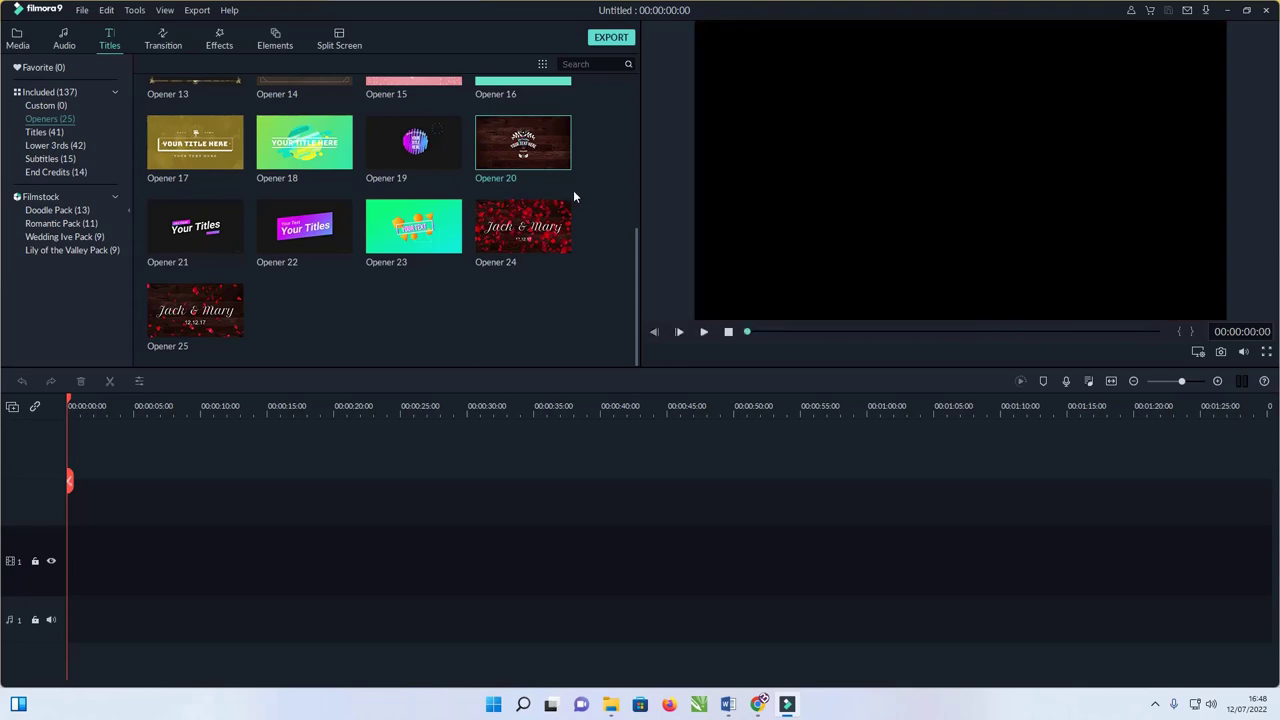
scroll(582, 195, "up", 5)
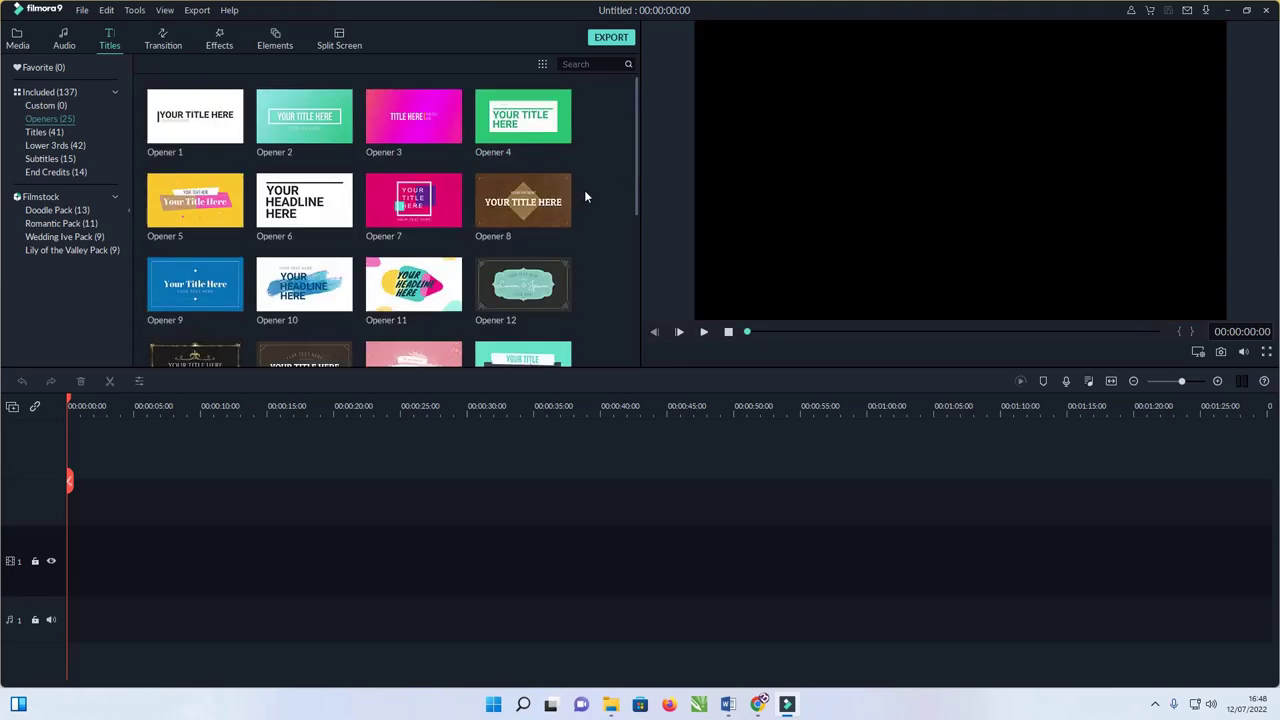
scroll(586, 196, "down", 5)
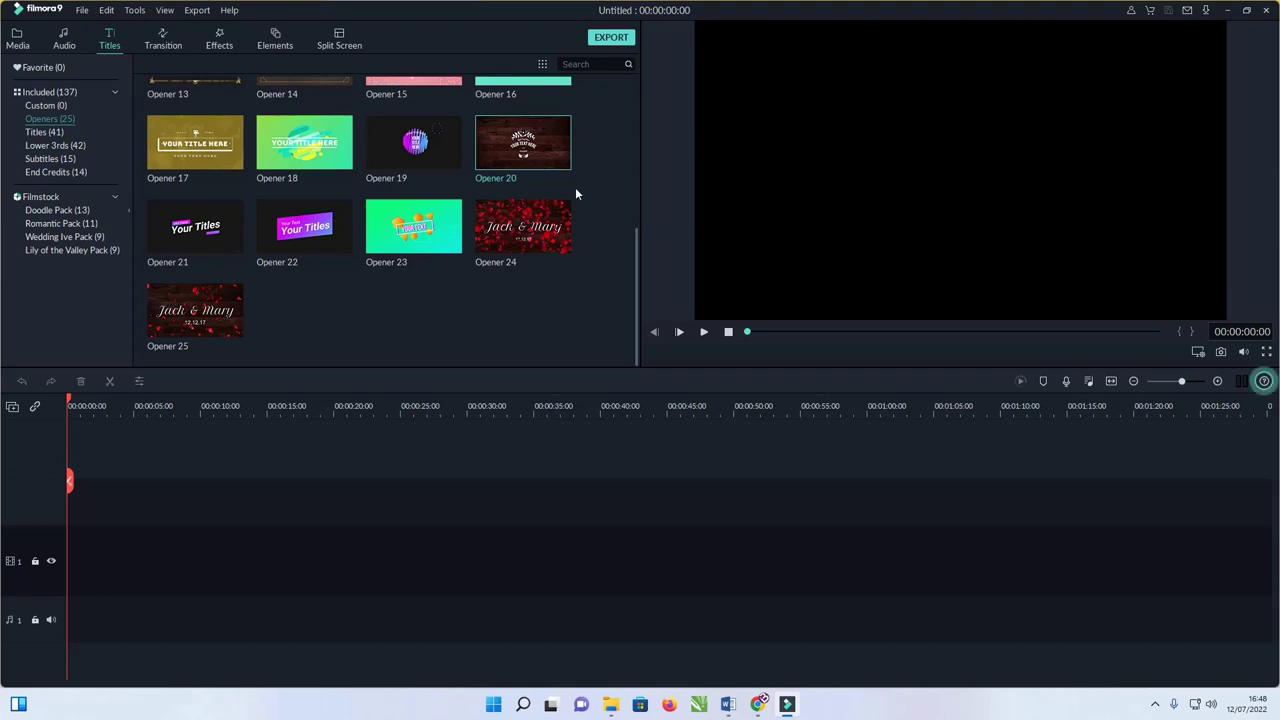
mouse_move(226, 157)
left_click(164, 42)
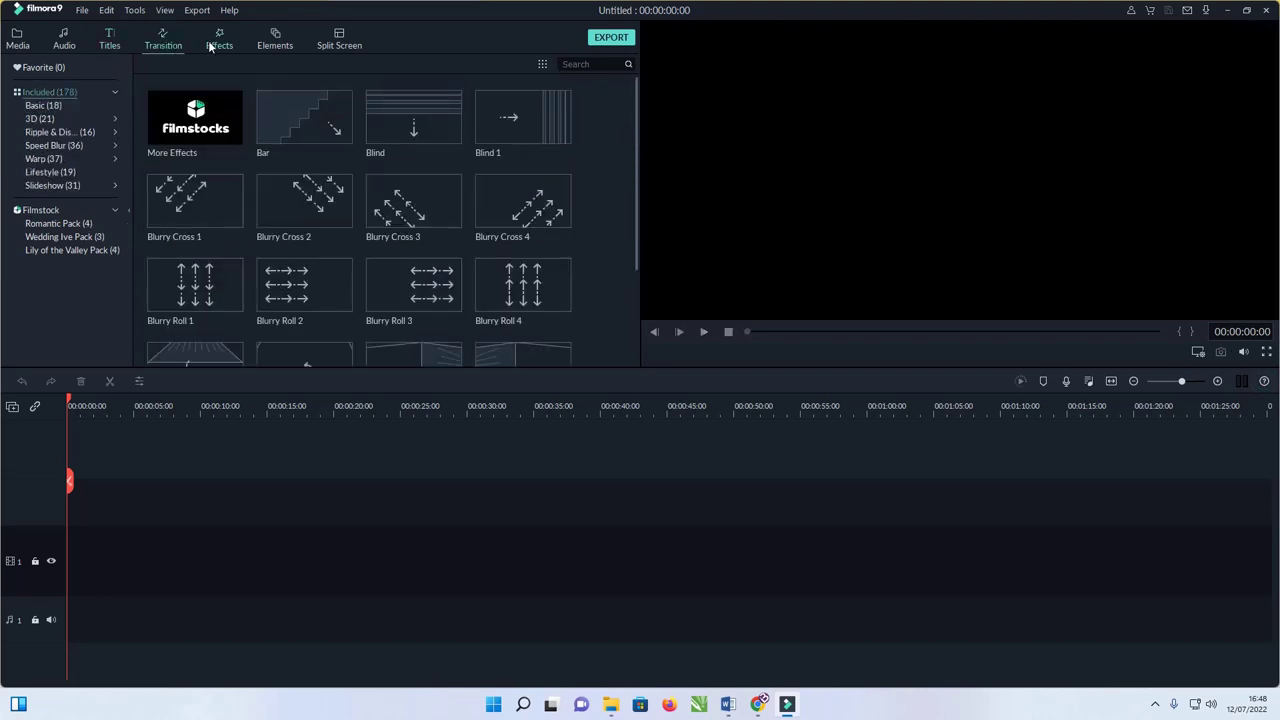
left_click(110, 37)
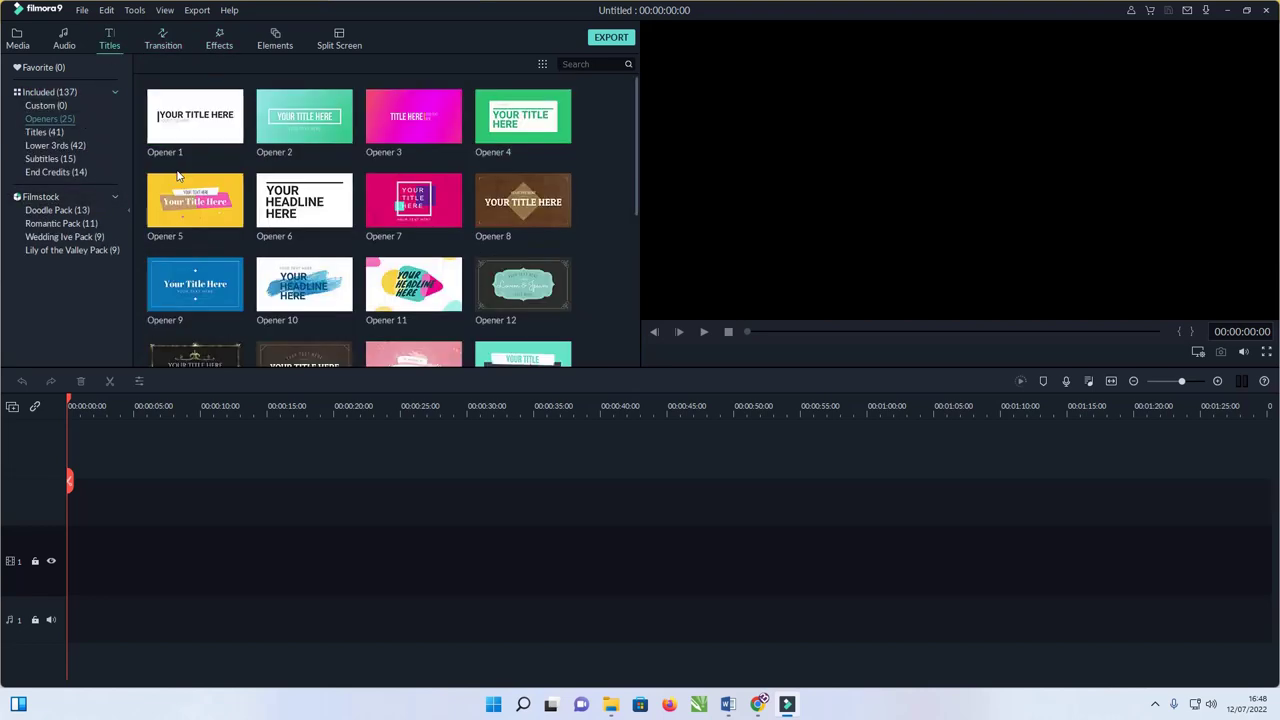
Log in to the Wondershare account with its e-mail and password and activate the 7-day Filmstocks free trial
left_click(40, 199)
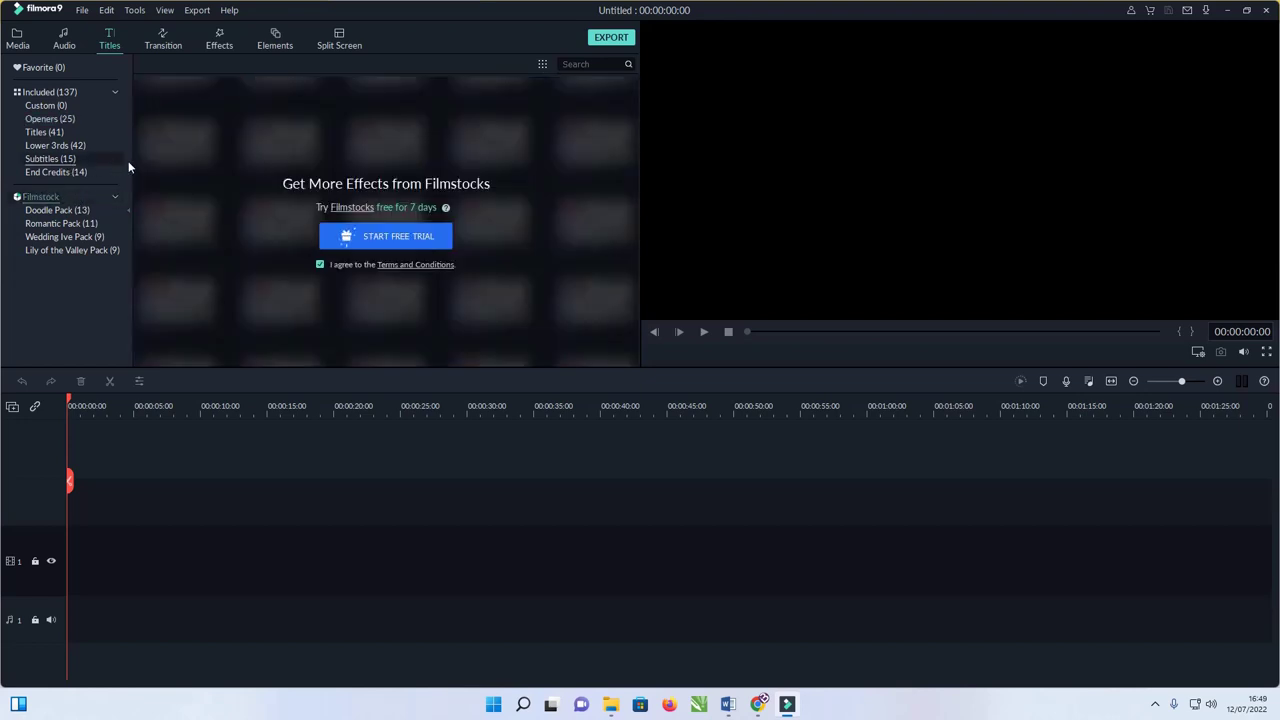
left_click(384, 241)
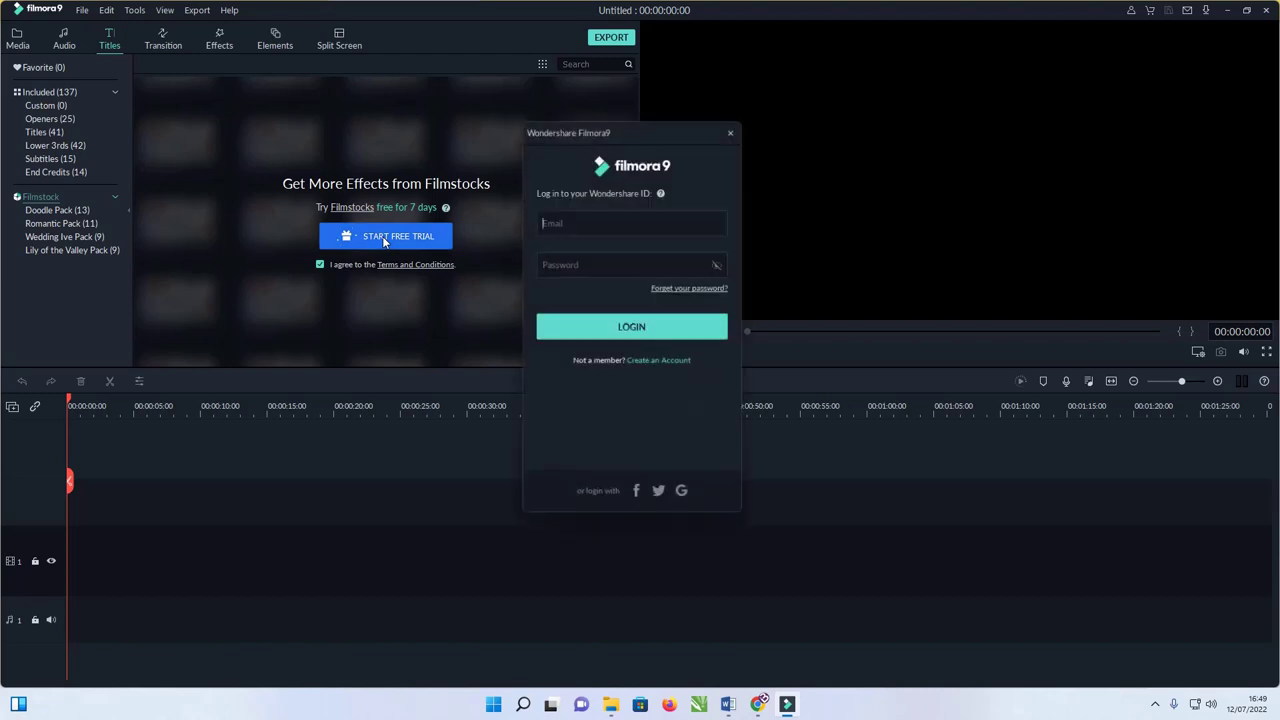
left_click(566, 225)
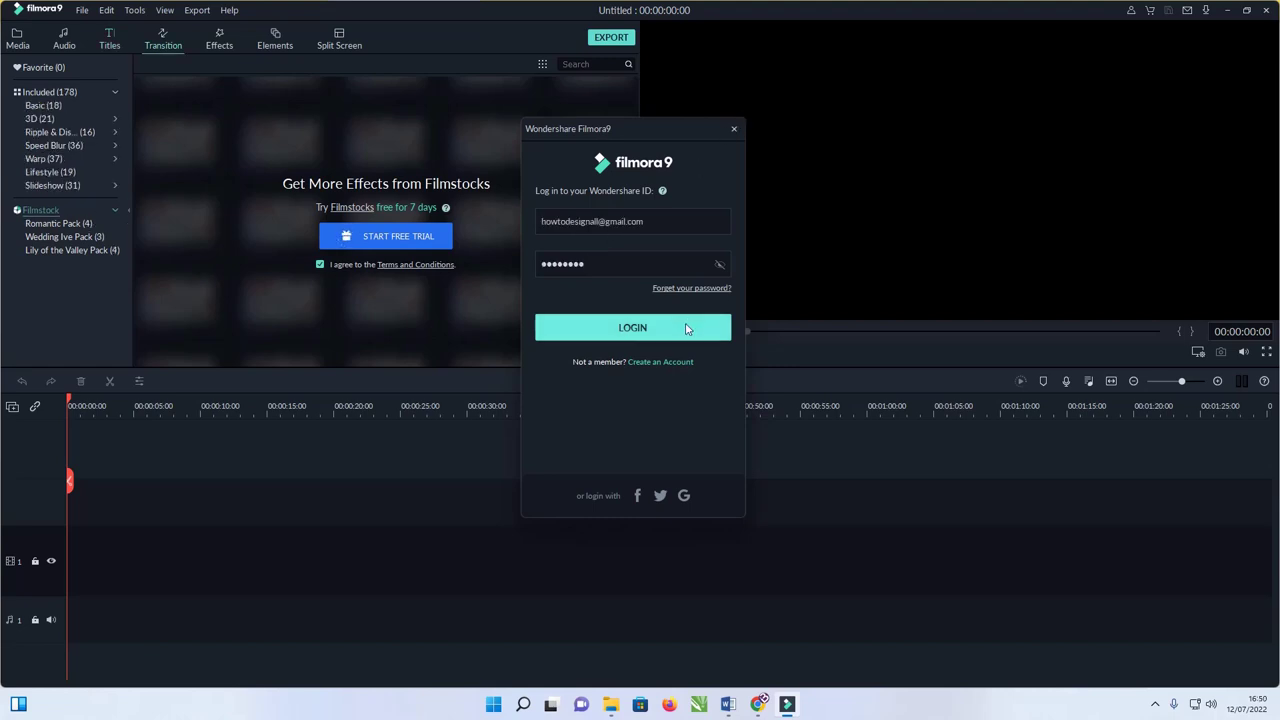
left_click(727, 327)
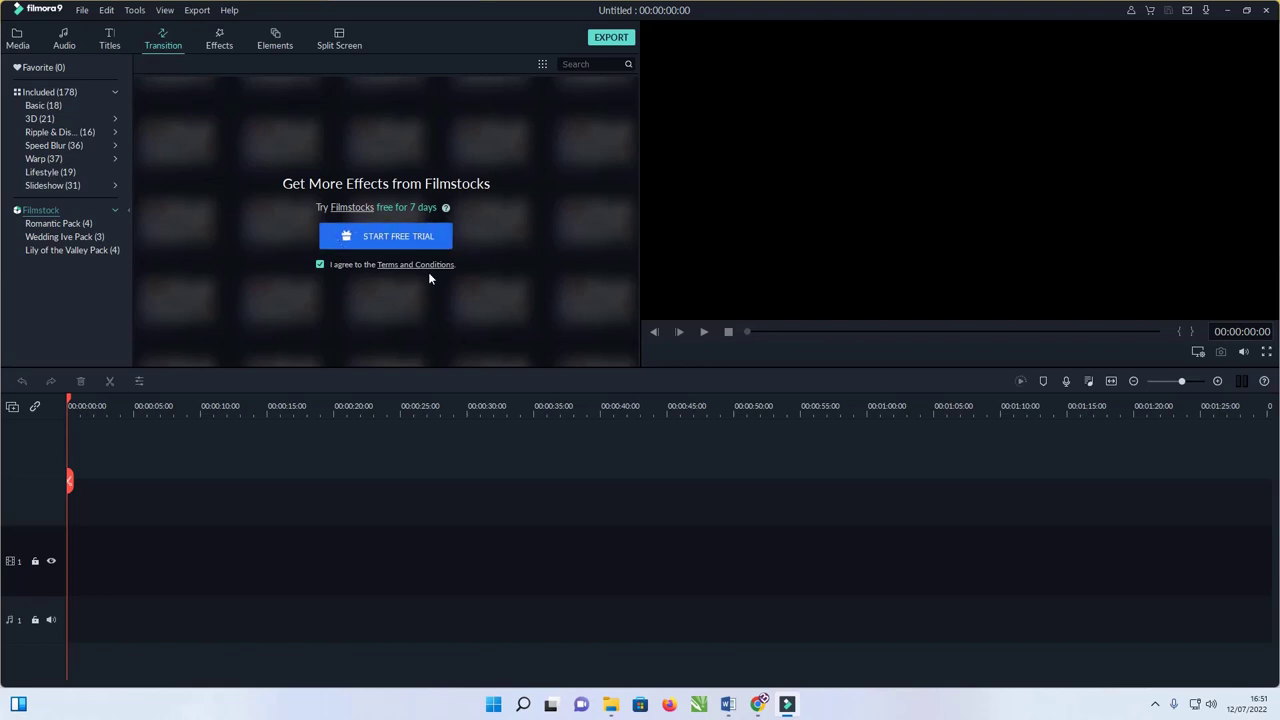
left_click(417, 238)
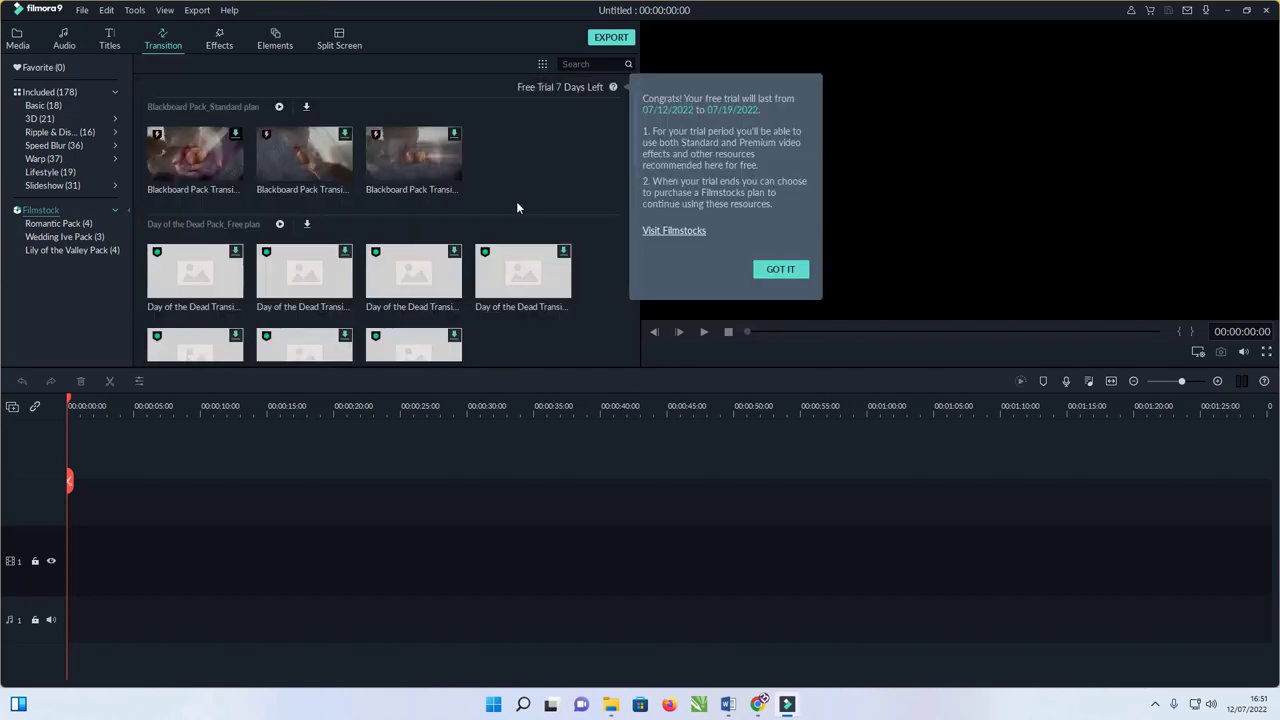
left_click(792, 273)
Look through the transition packs offered in the Filmstock category
scroll(422, 202, "down", 10)
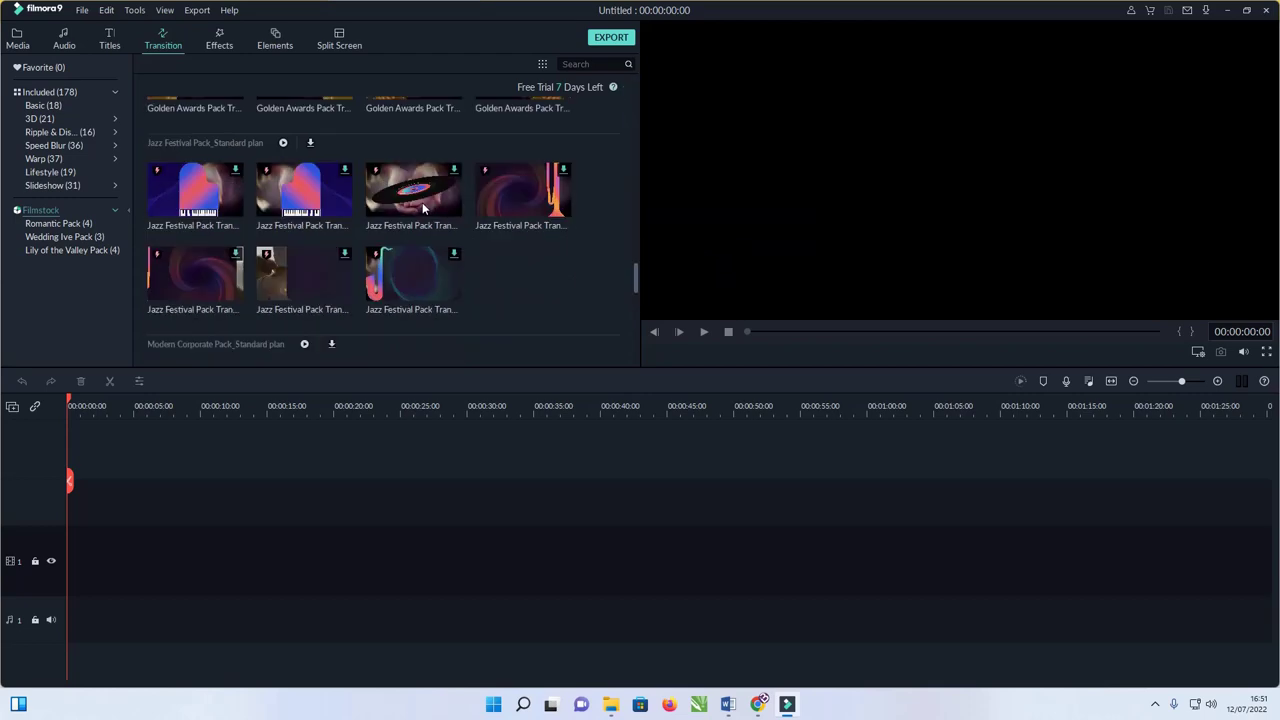
scroll(422, 202, "down", 5)
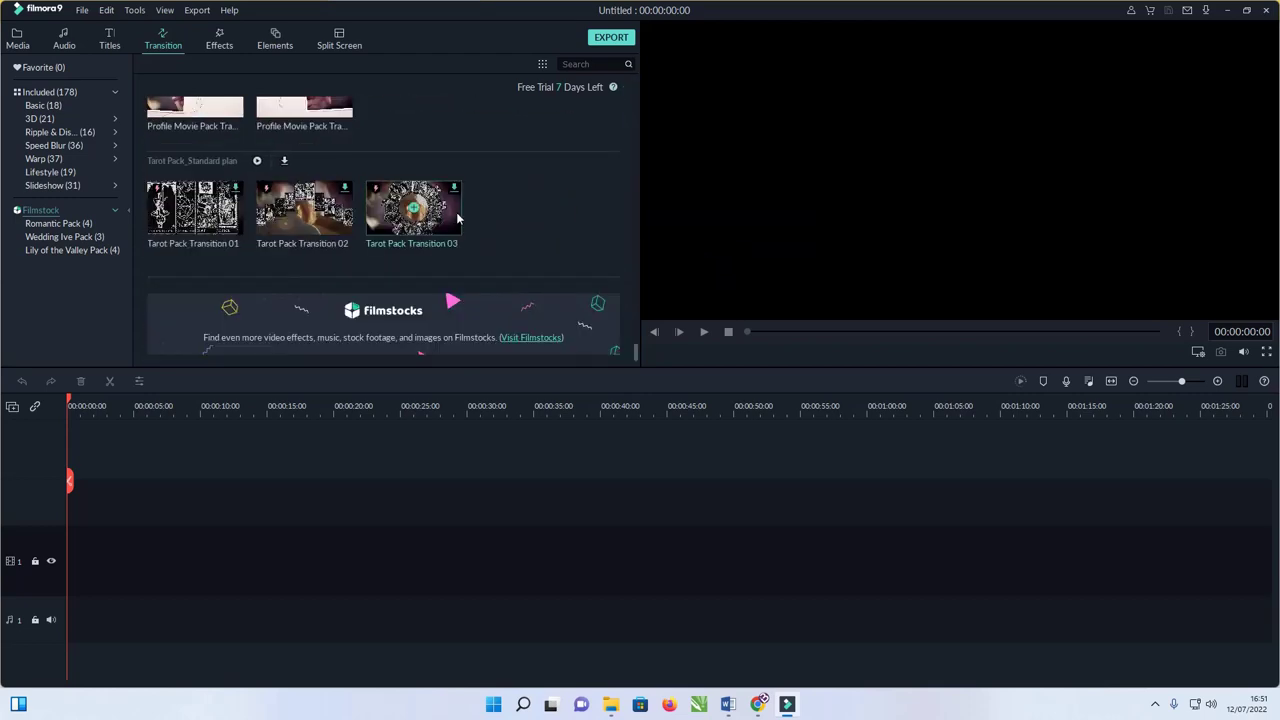
scroll(458, 218, "up", 5)
scroll(457, 214, "up", 5)
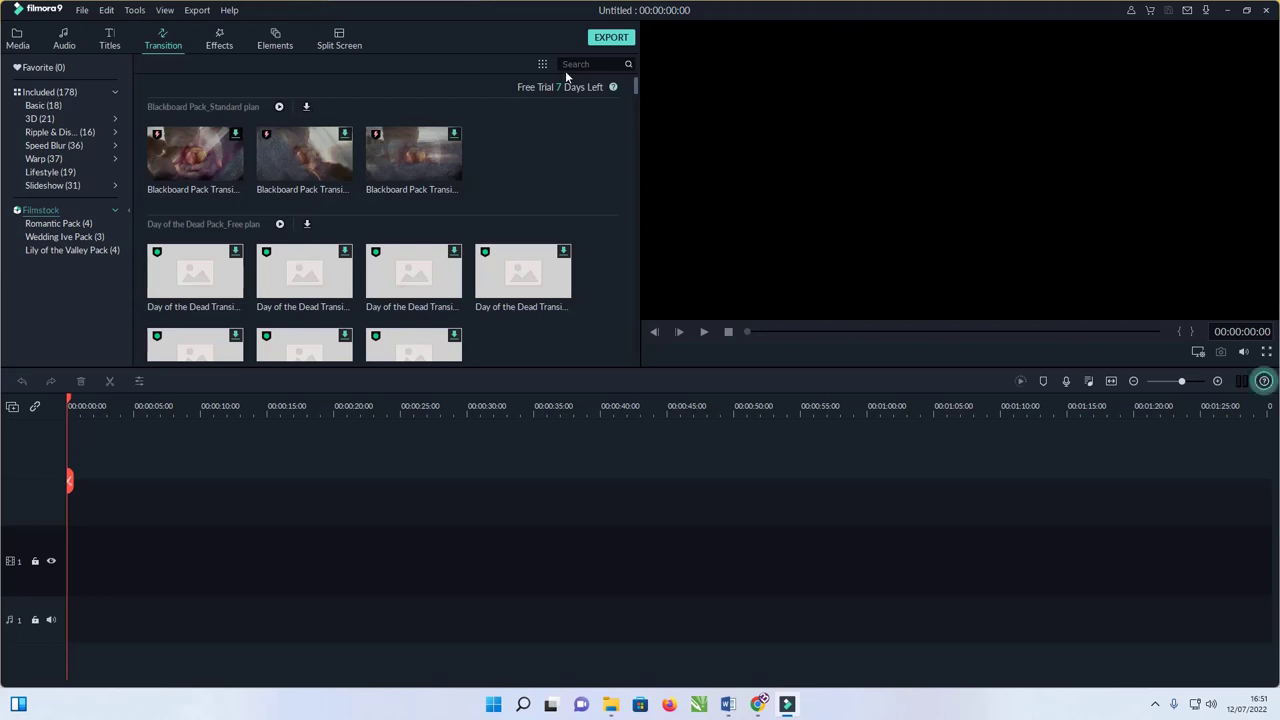
Search the Filmstock titles for "Wedding invitation" and open the matching results on the Filmstocks website
left_click(108, 40)
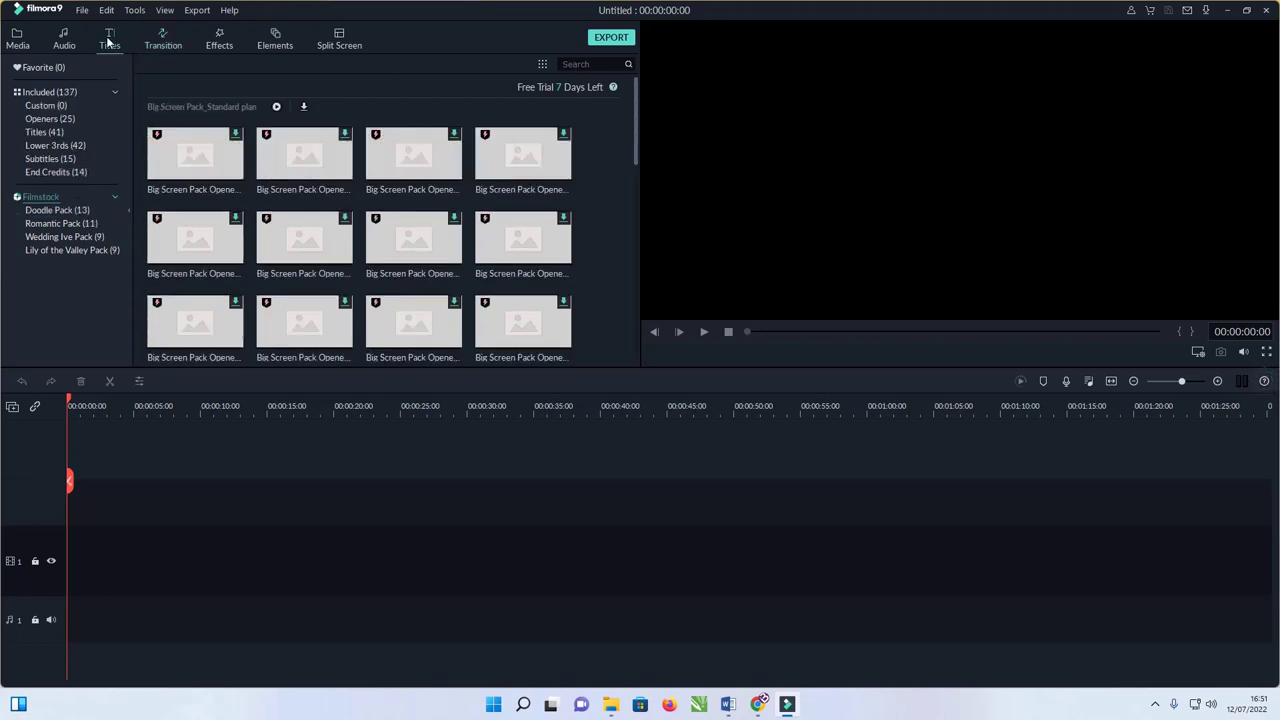
left_click(582, 64)
type("wedding")
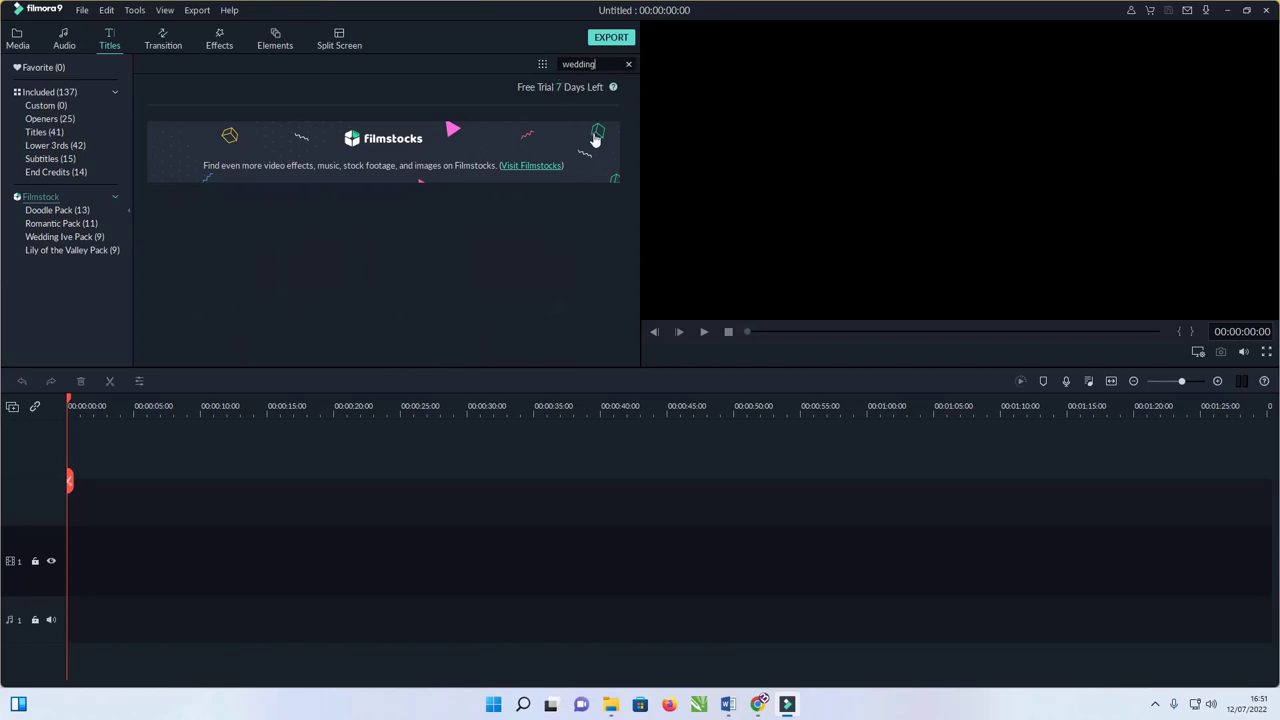
left_click(548, 174)
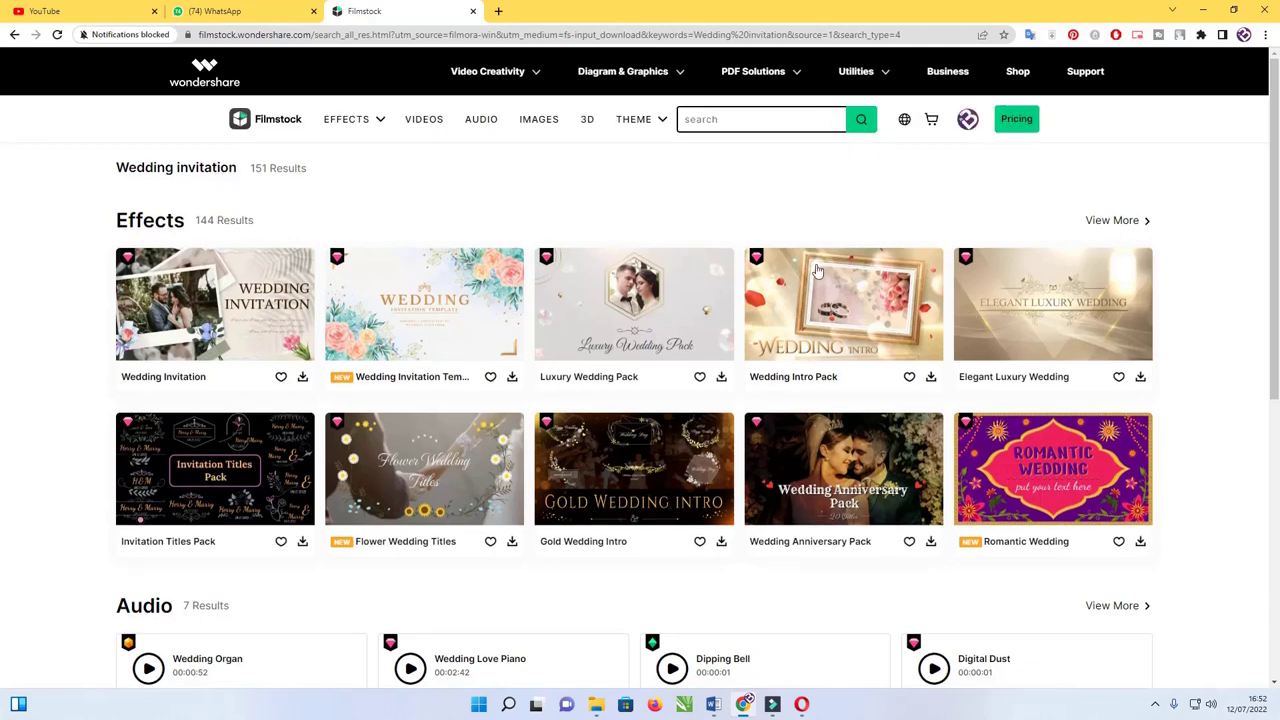
Show the full list of wedding invitation effects and filter the library to Free items
mouse_move(756, 261)
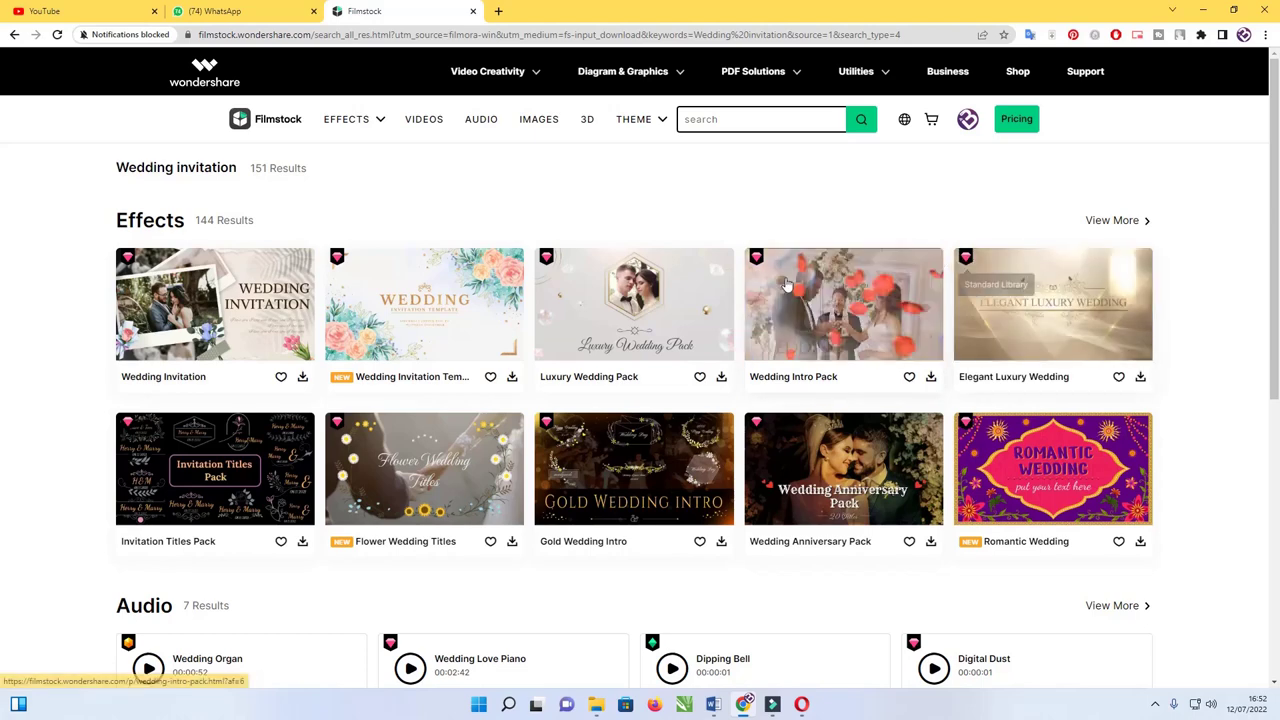
scroll(800, 280, "down", 2)
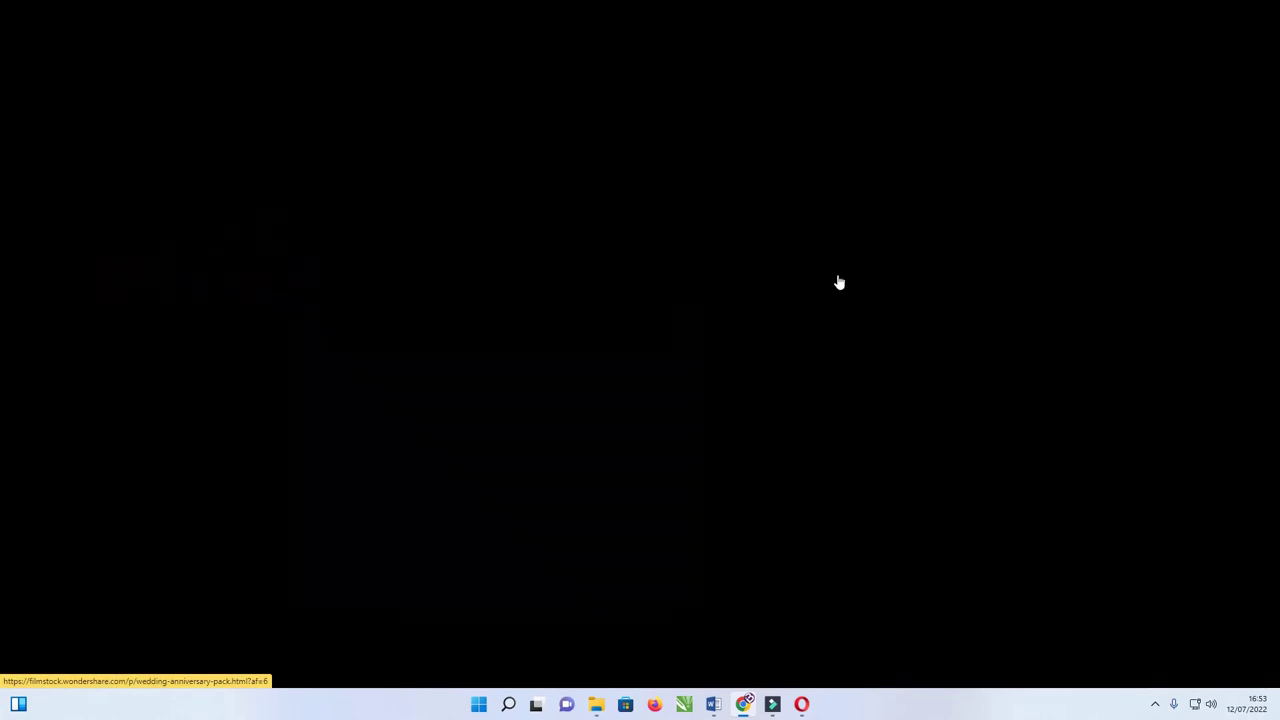
scroll(845, 283, "down", 2)
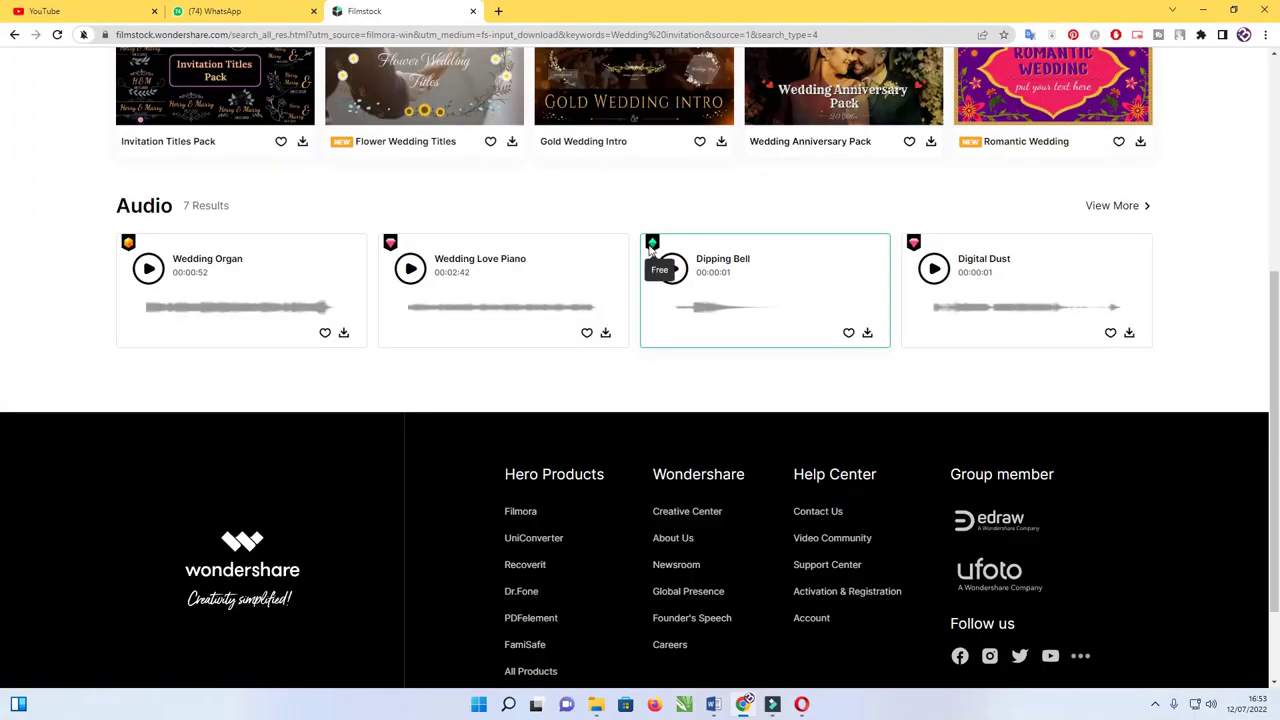
scroll(663, 365, "up", 4)
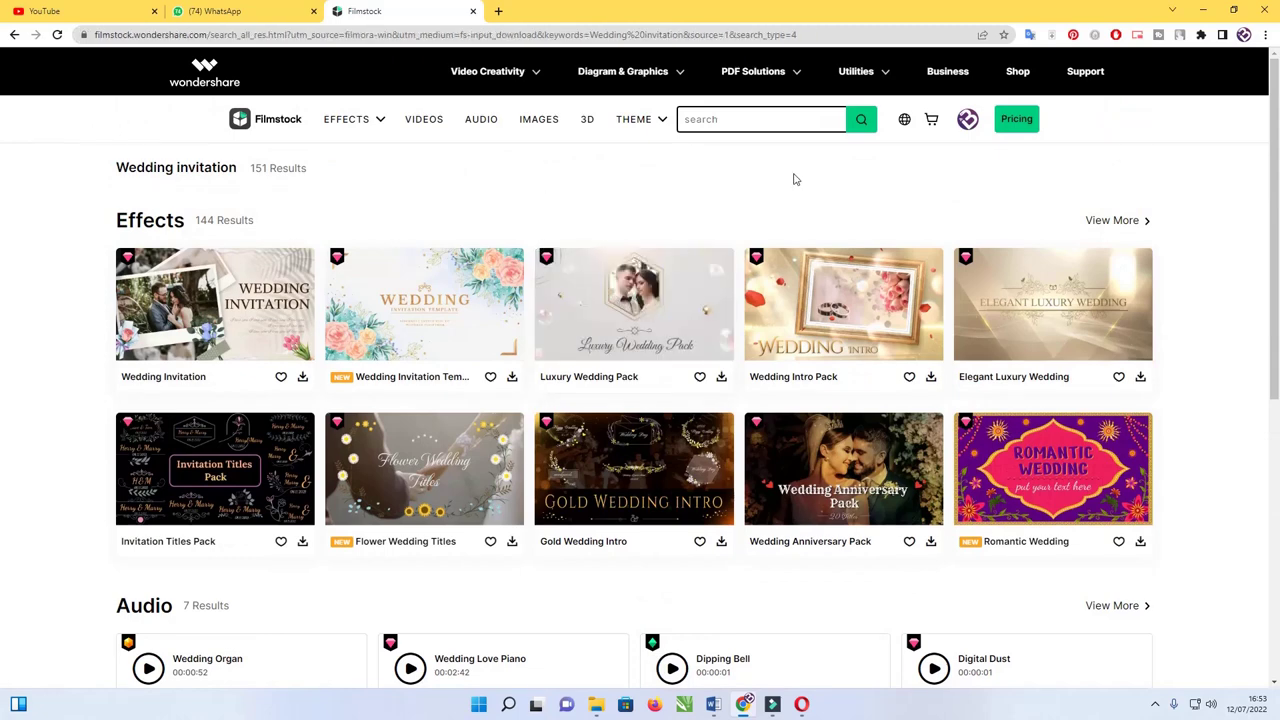
left_click(1113, 220)
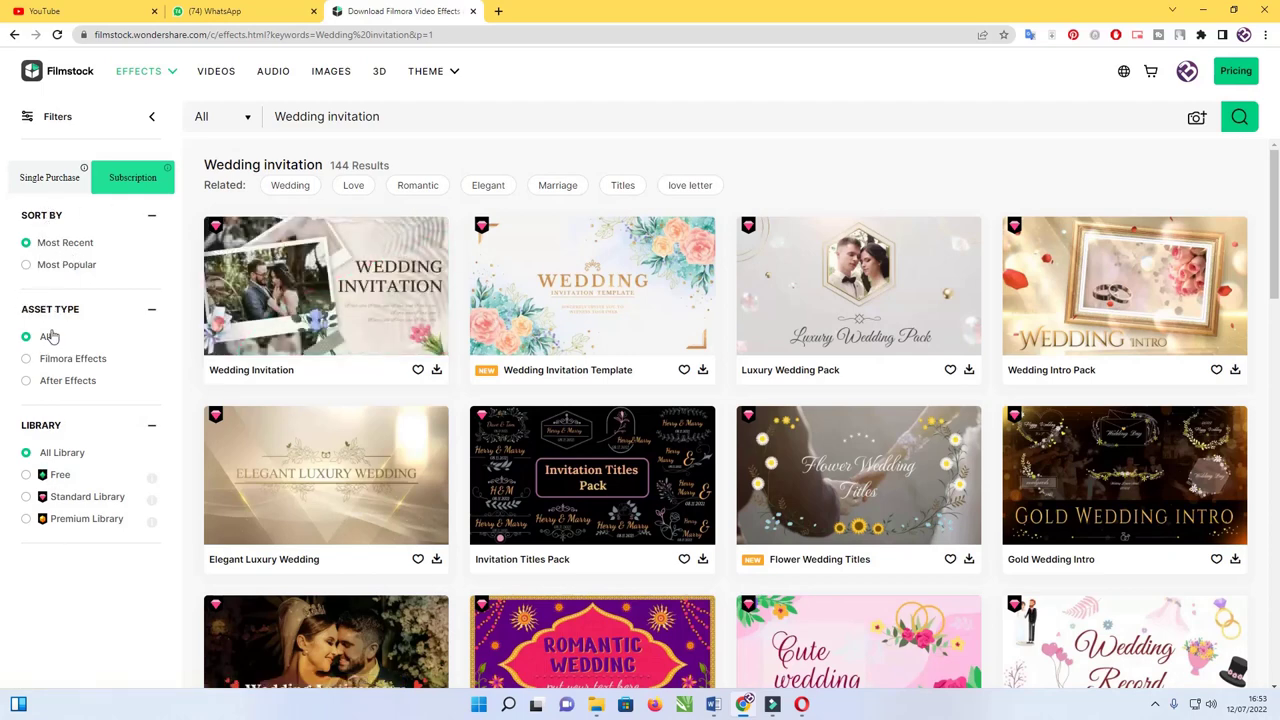
left_click(26, 475)
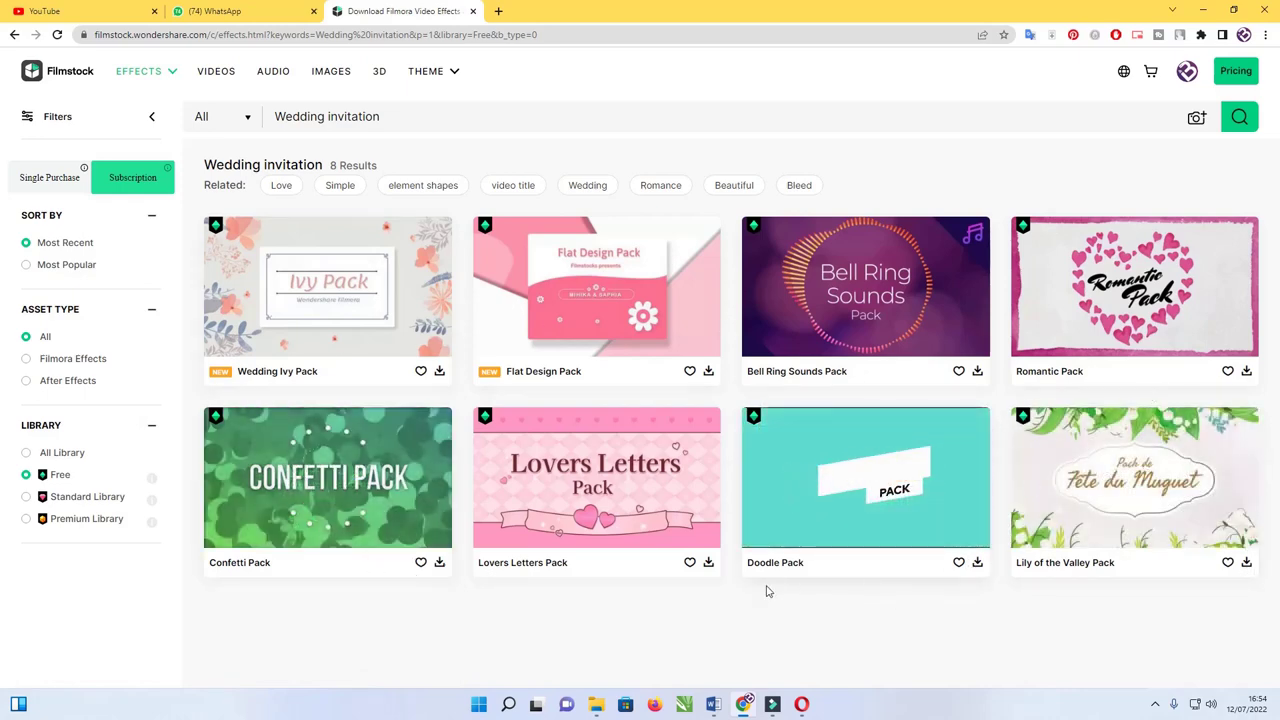
Download the Lovers Letters Pack, always allowing the site to open such links, and launch EffectsInstaller
left_click(707, 564)
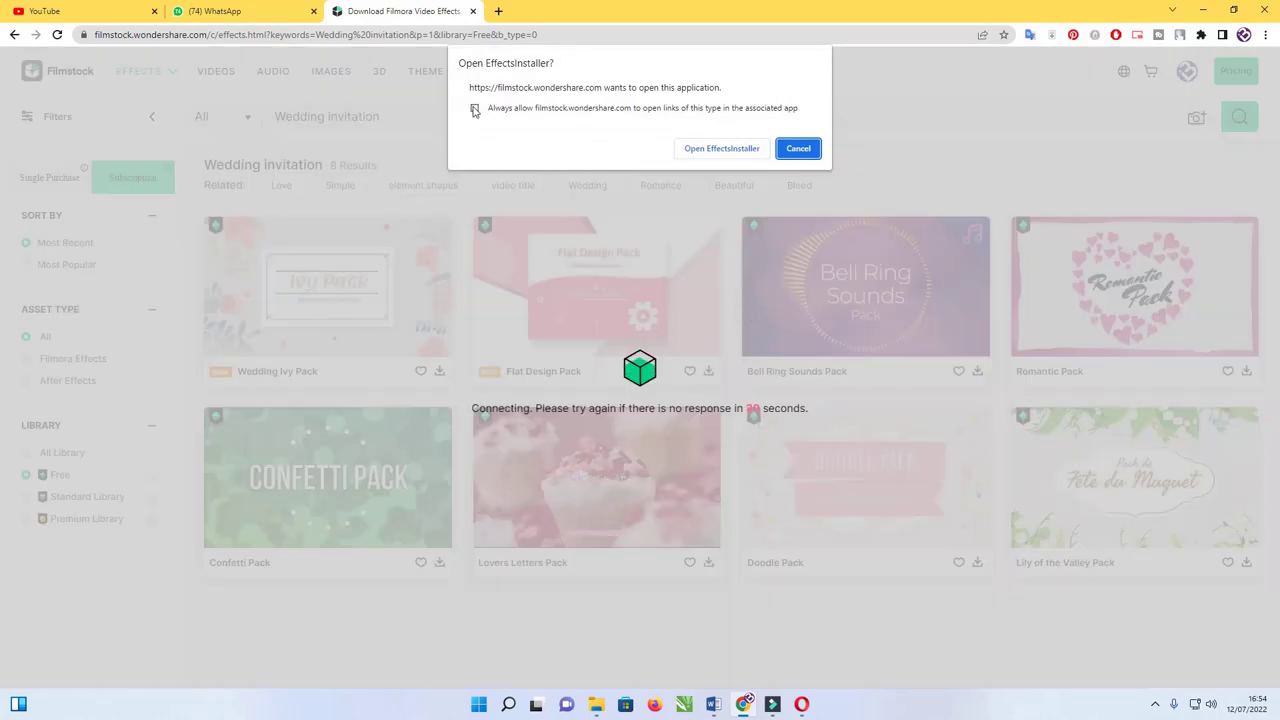
left_click(475, 110)
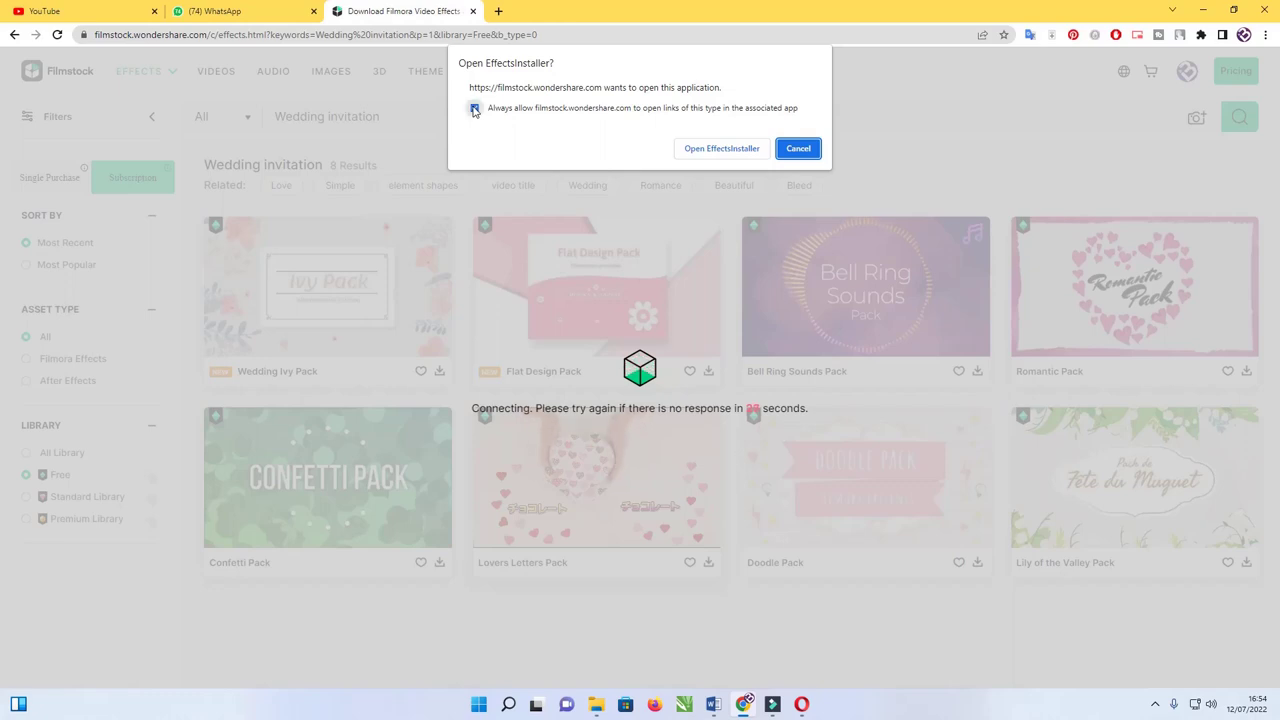
left_click(740, 149)
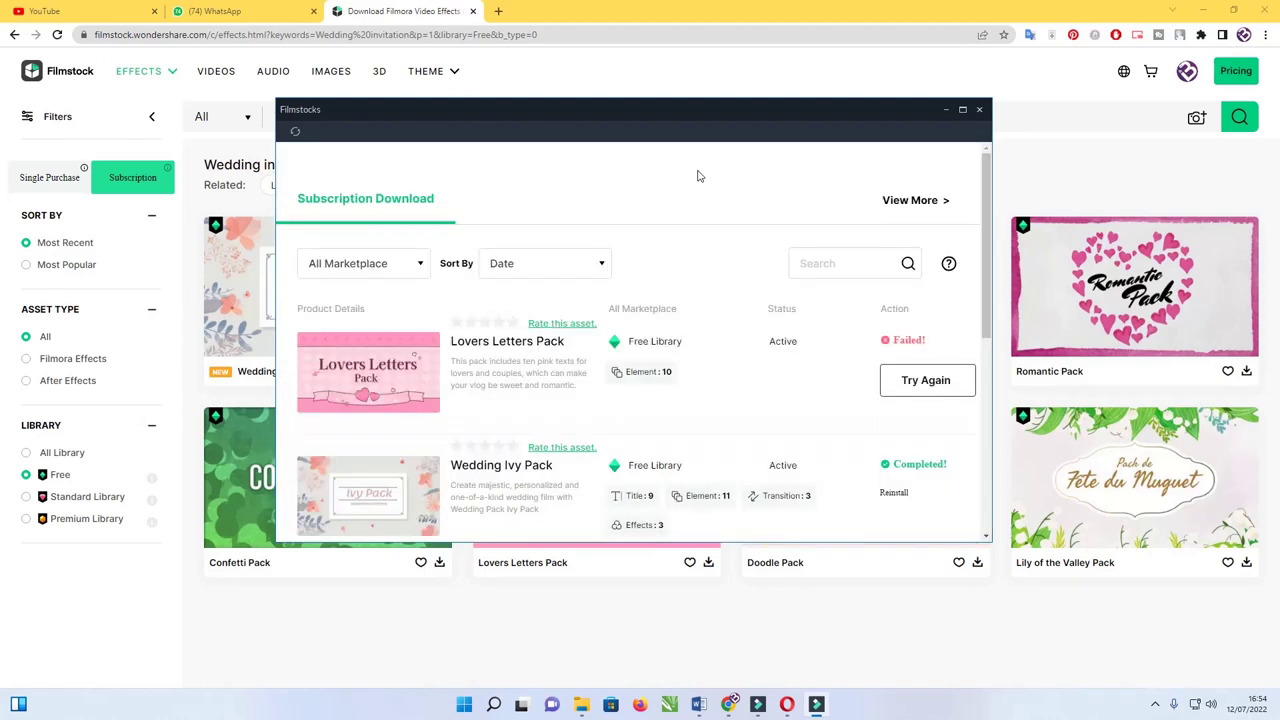
Check the download status of each pack in the Subscription Download list
scroll(853, 289, "down", 2)
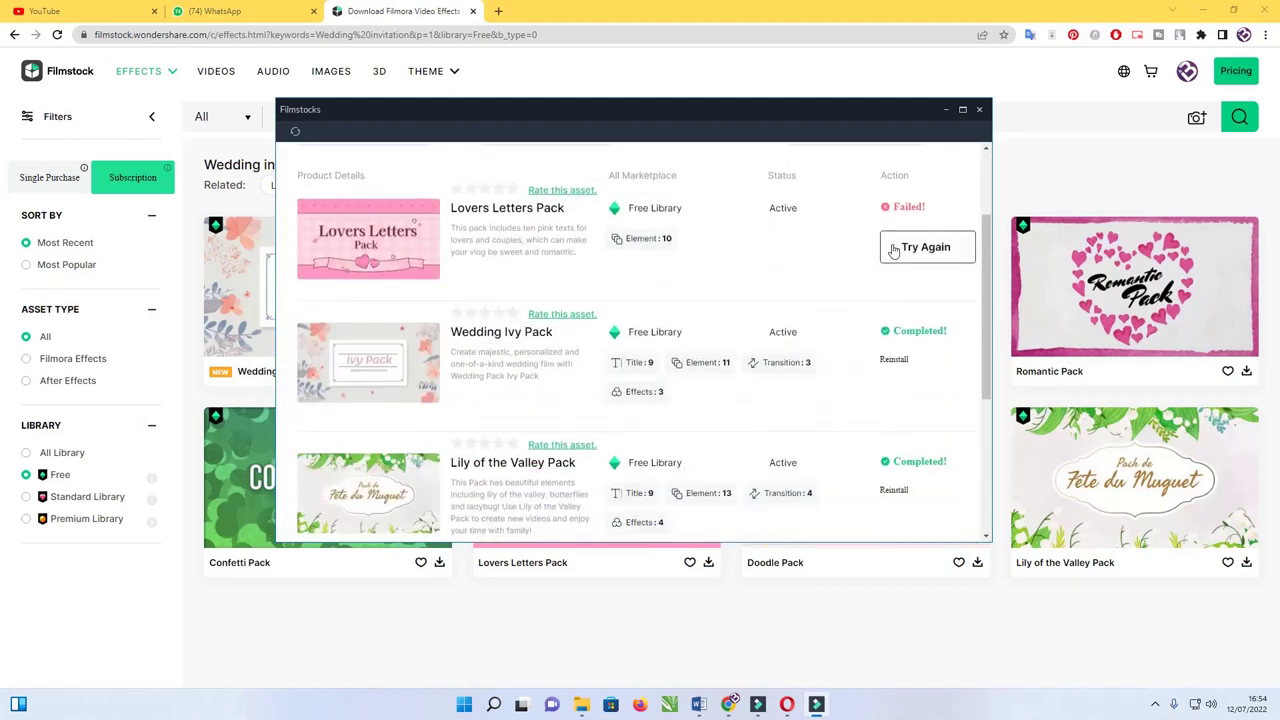
scroll(452, 340, "down", 2)
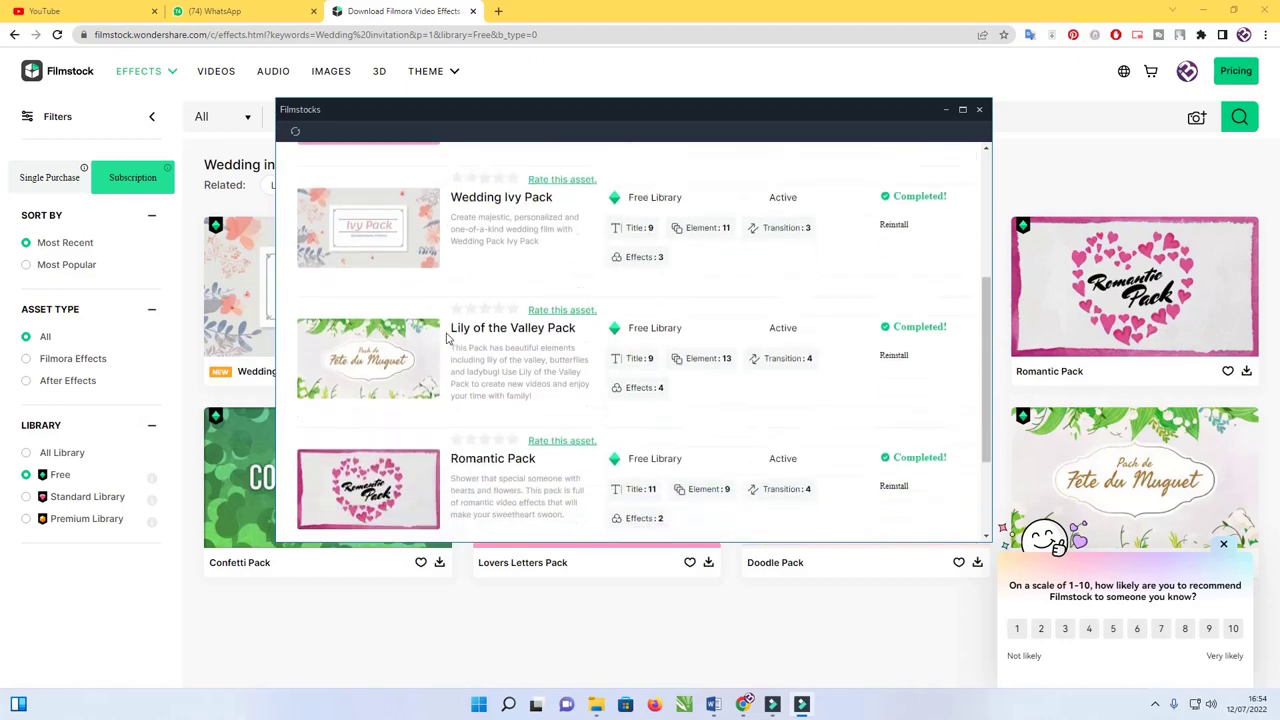
scroll(830, 318, "up", 5)
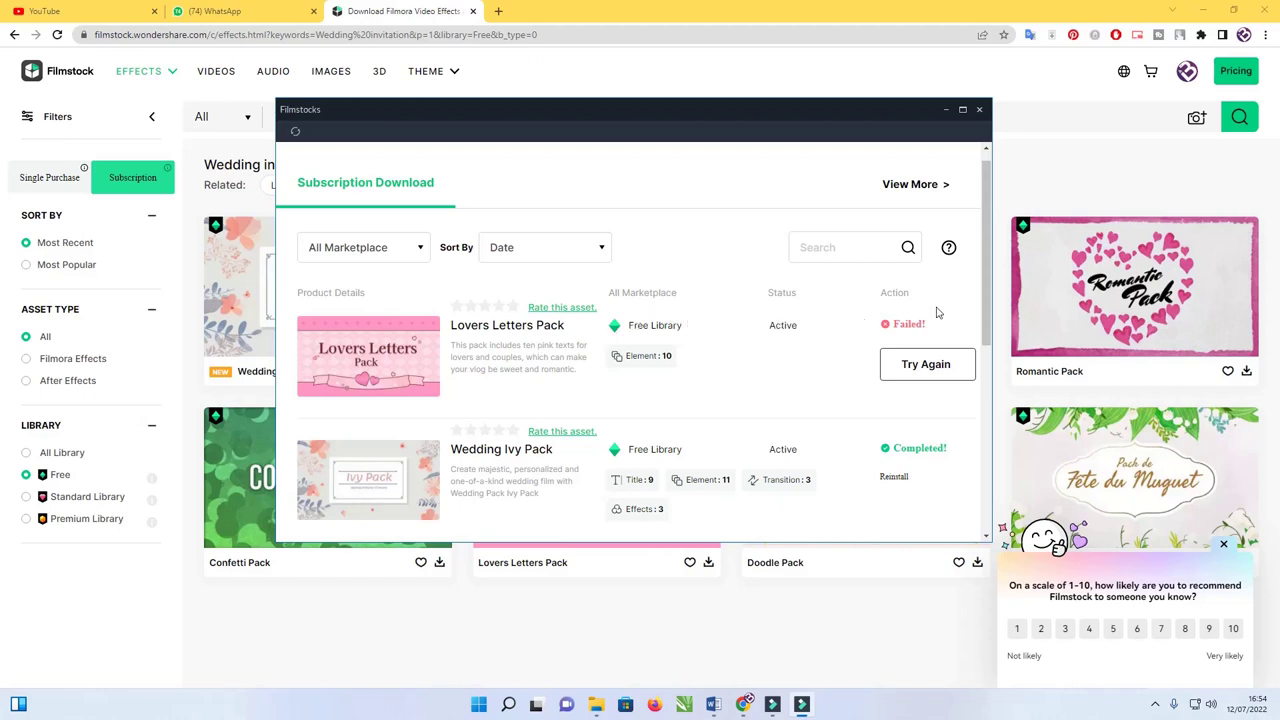
scroll(725, 329, "down", 1)
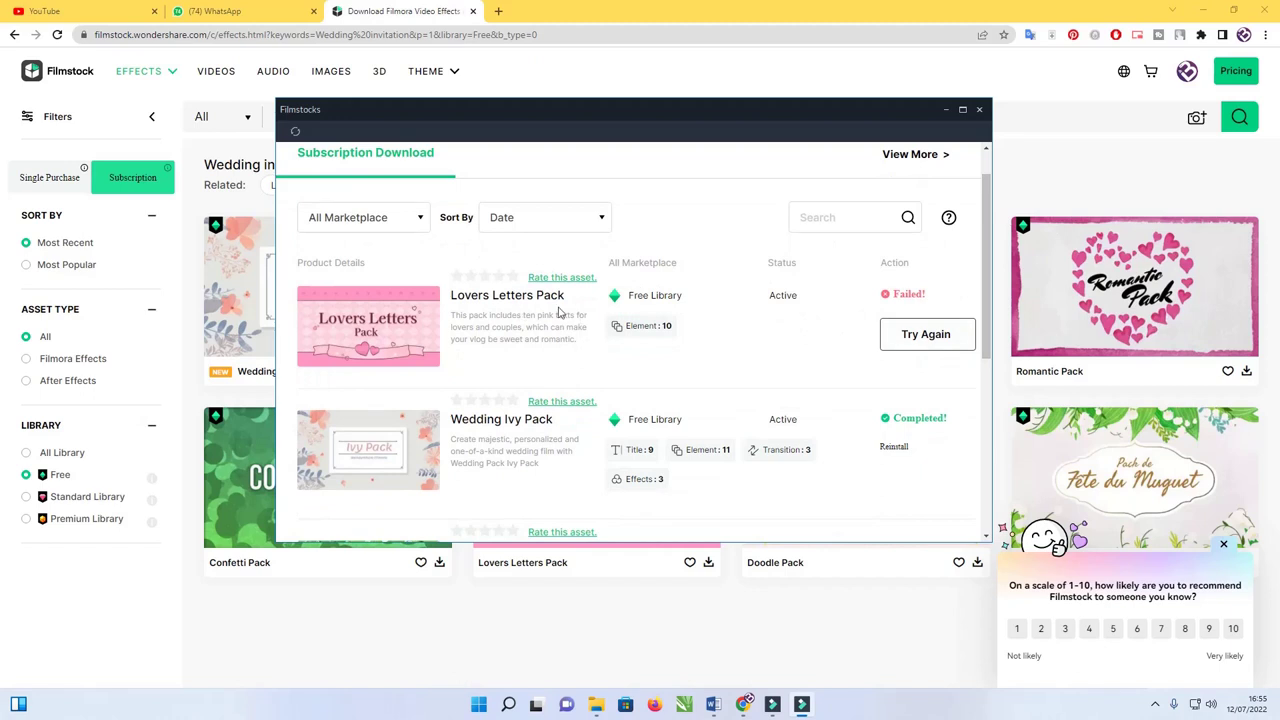
left_click_drag(985, 335, 966, 460)
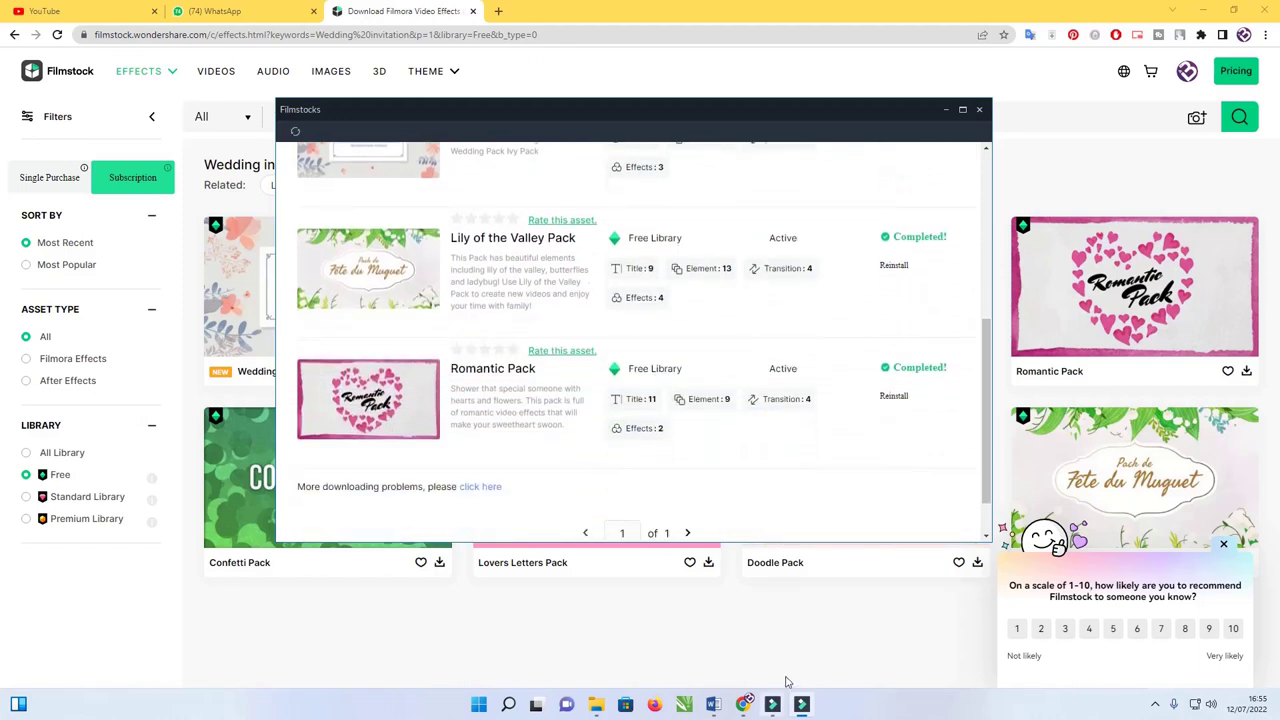
Switch to Filmora and browse the Doodle, Romantic, Wedding Ive and Lily of the Valley title packs
left_click(772, 704)
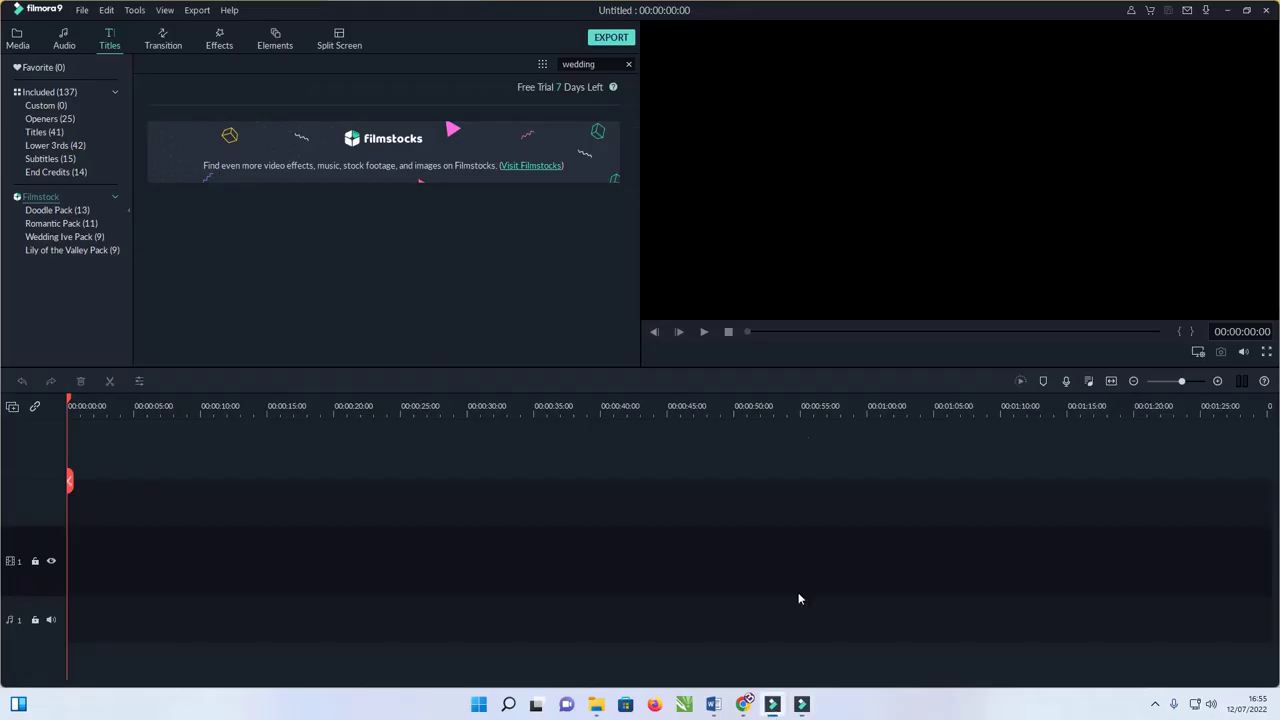
left_click(59, 211)
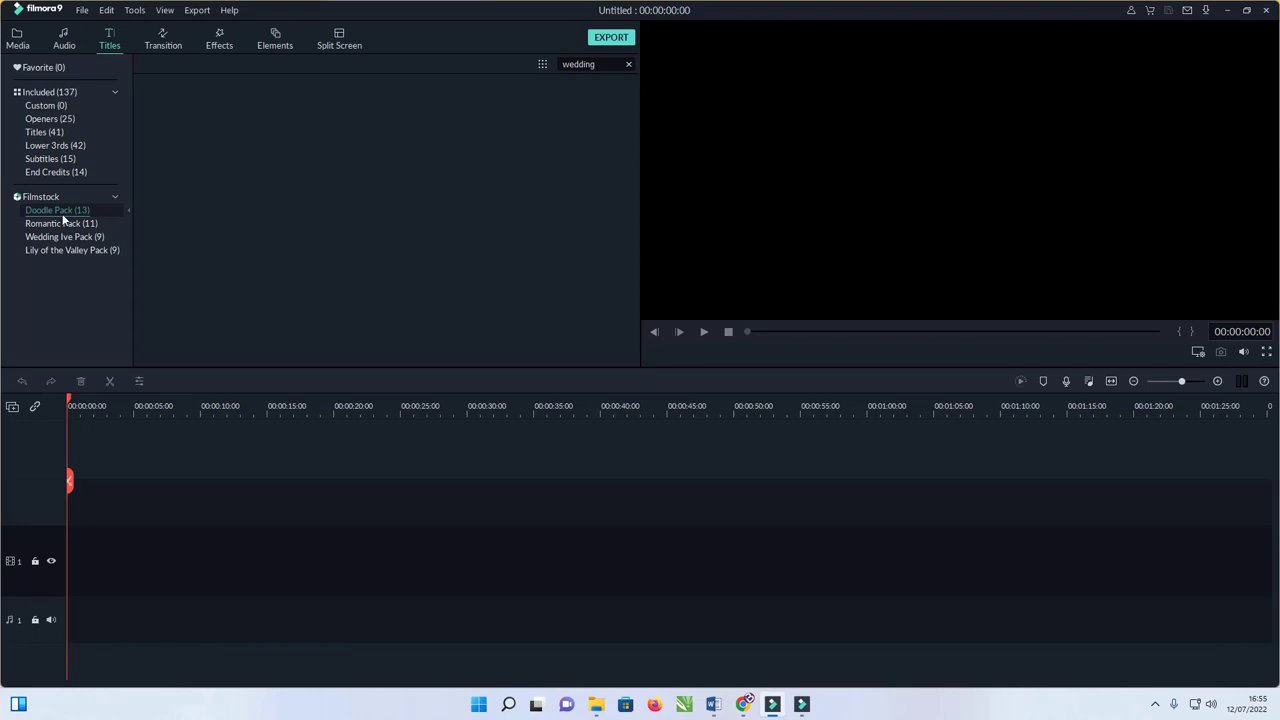
left_click(63, 222)
left_click(91, 237)
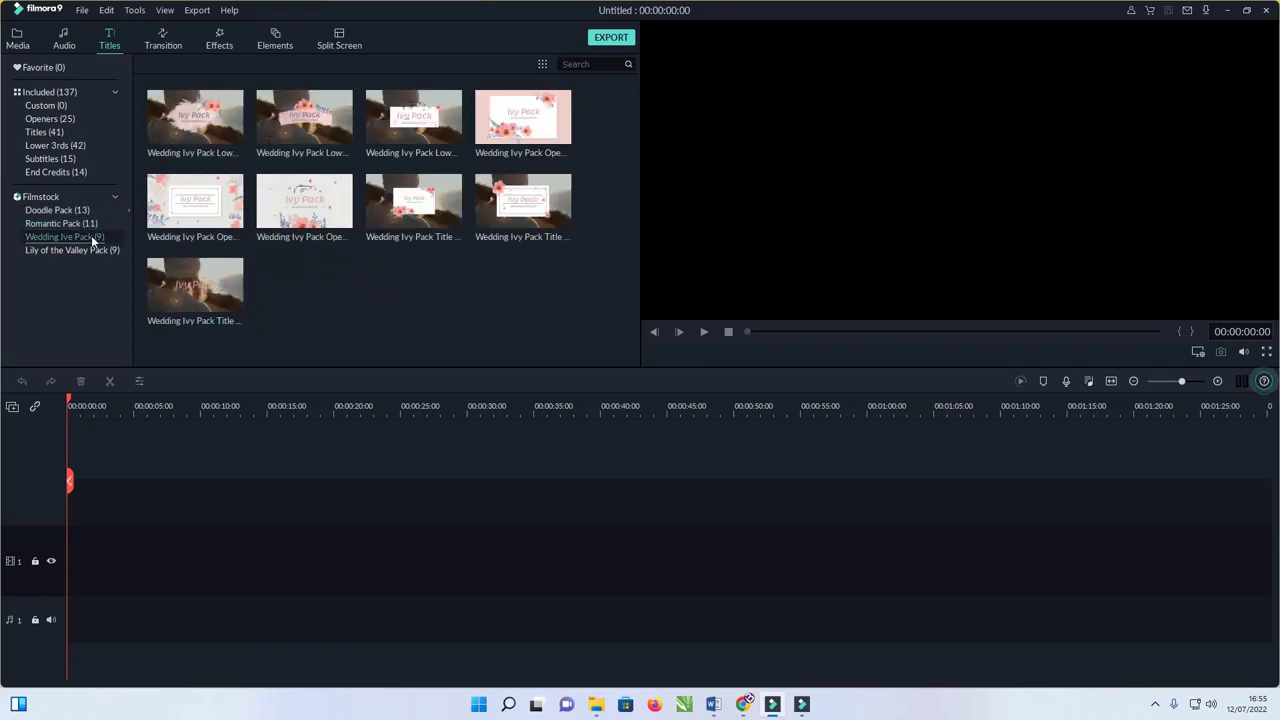
left_click(88, 252)
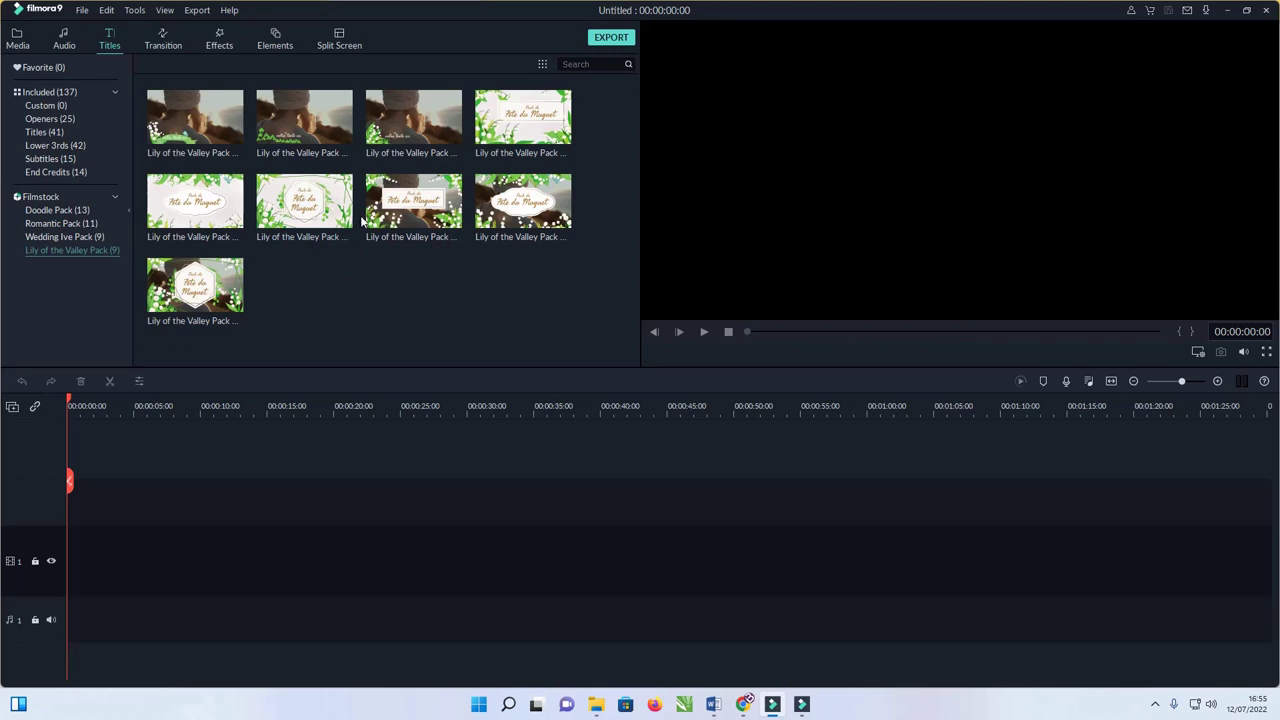
Preview several opener and lower-third titles of the Lily of the Valley Pack
mouse_move(326, 222)
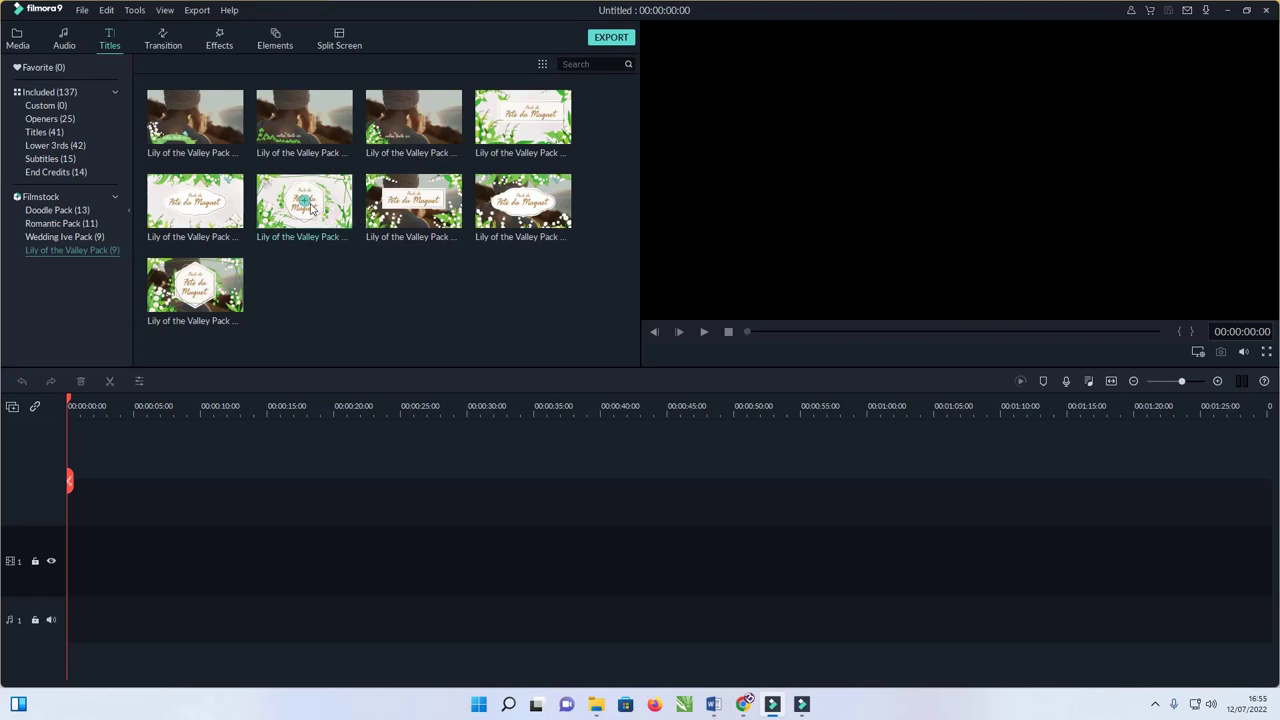
left_click(329, 202)
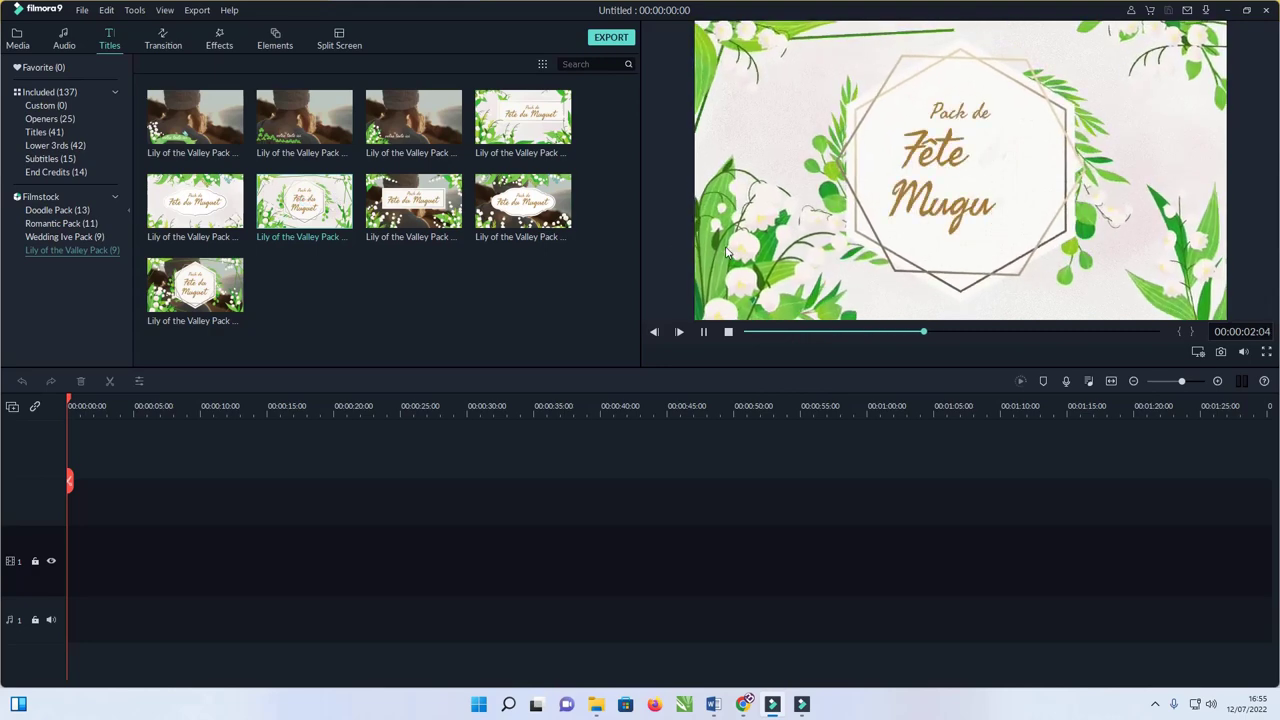
left_click(703, 331)
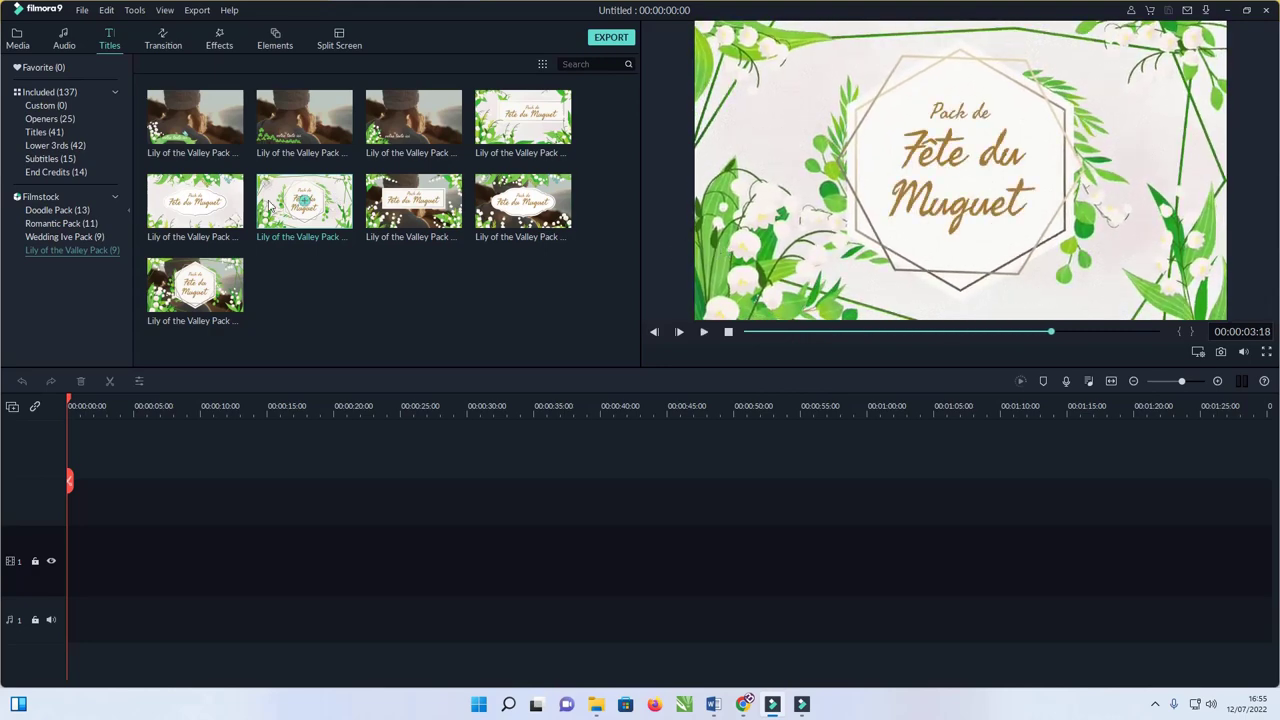
left_click(234, 204)
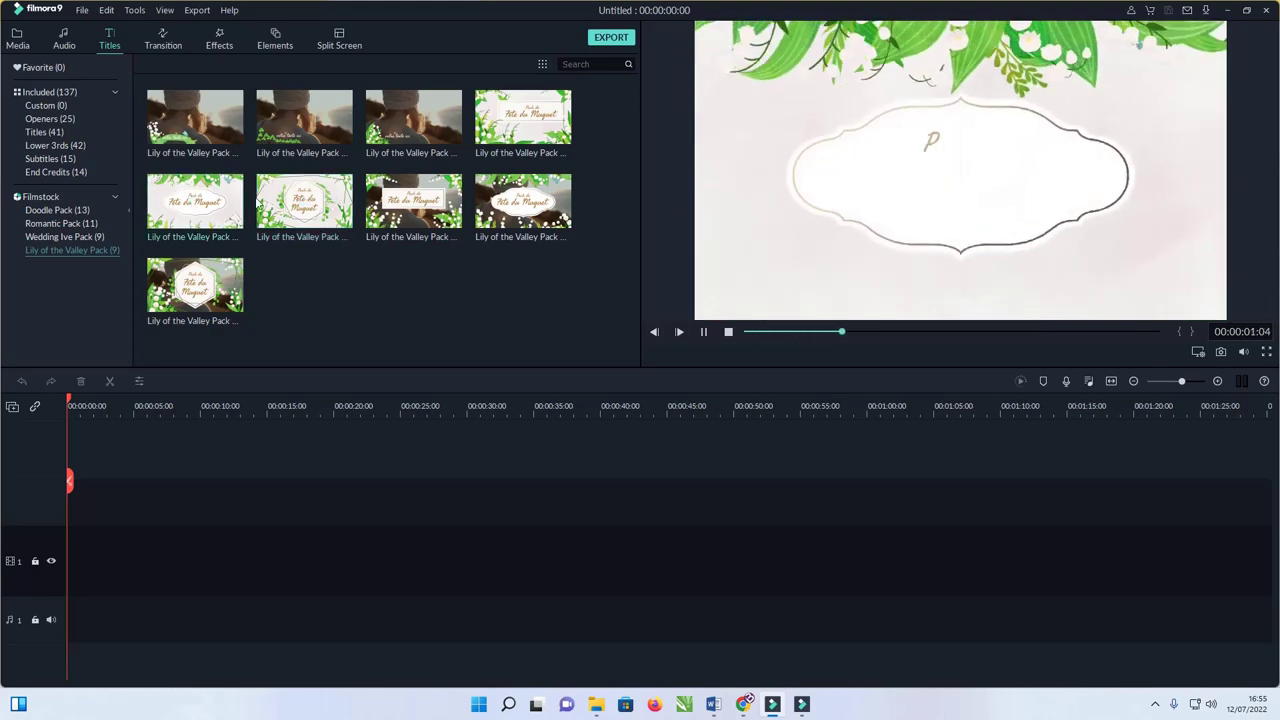
left_click(551, 141)
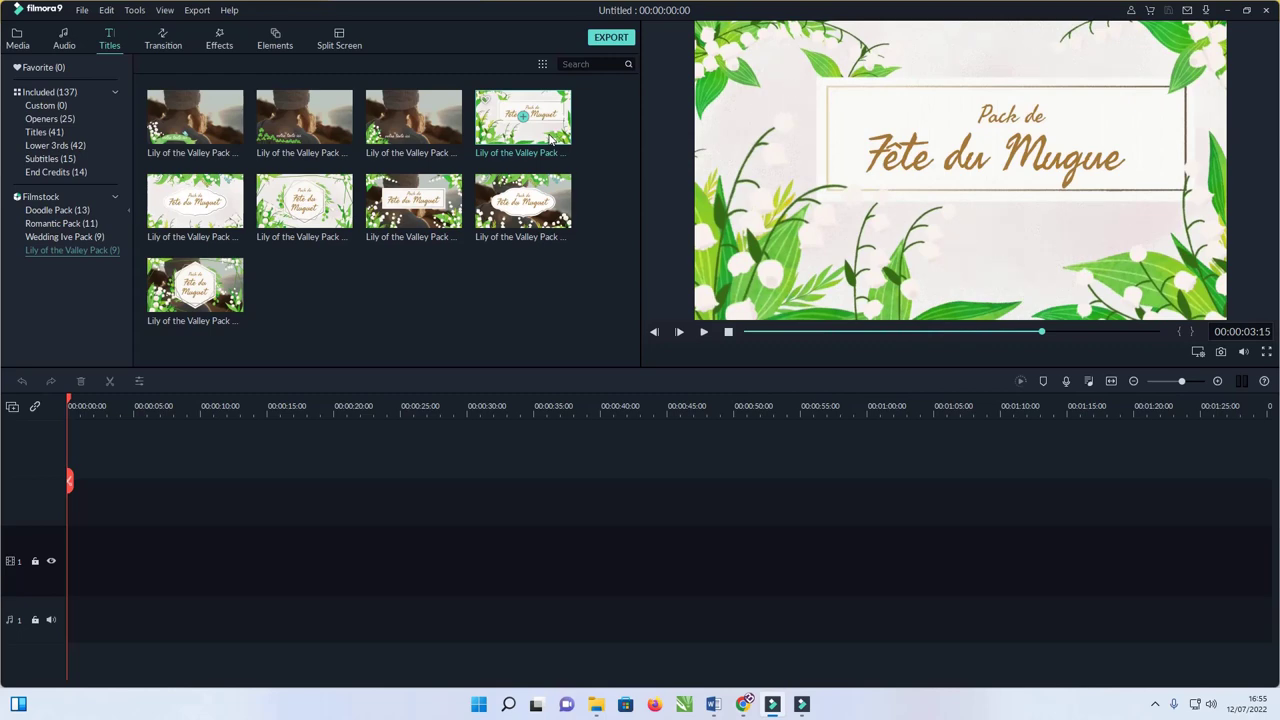
left_click(458, 114)
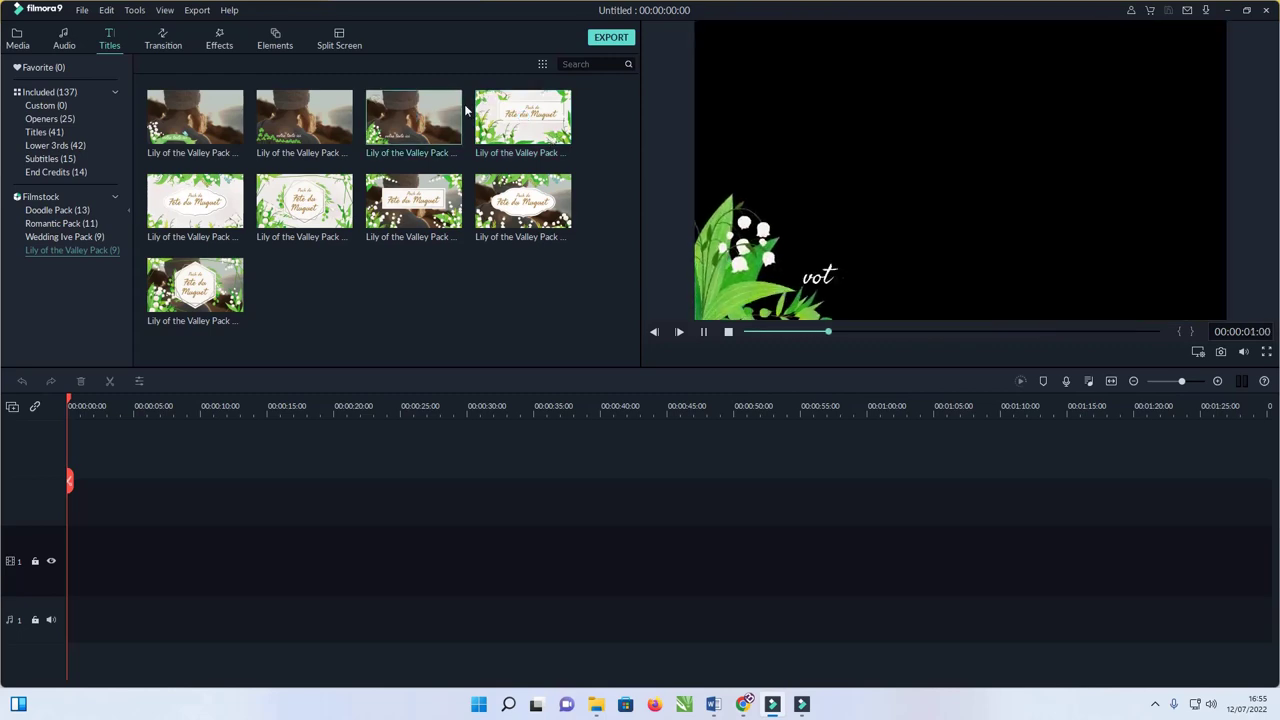
left_click(830, 260)
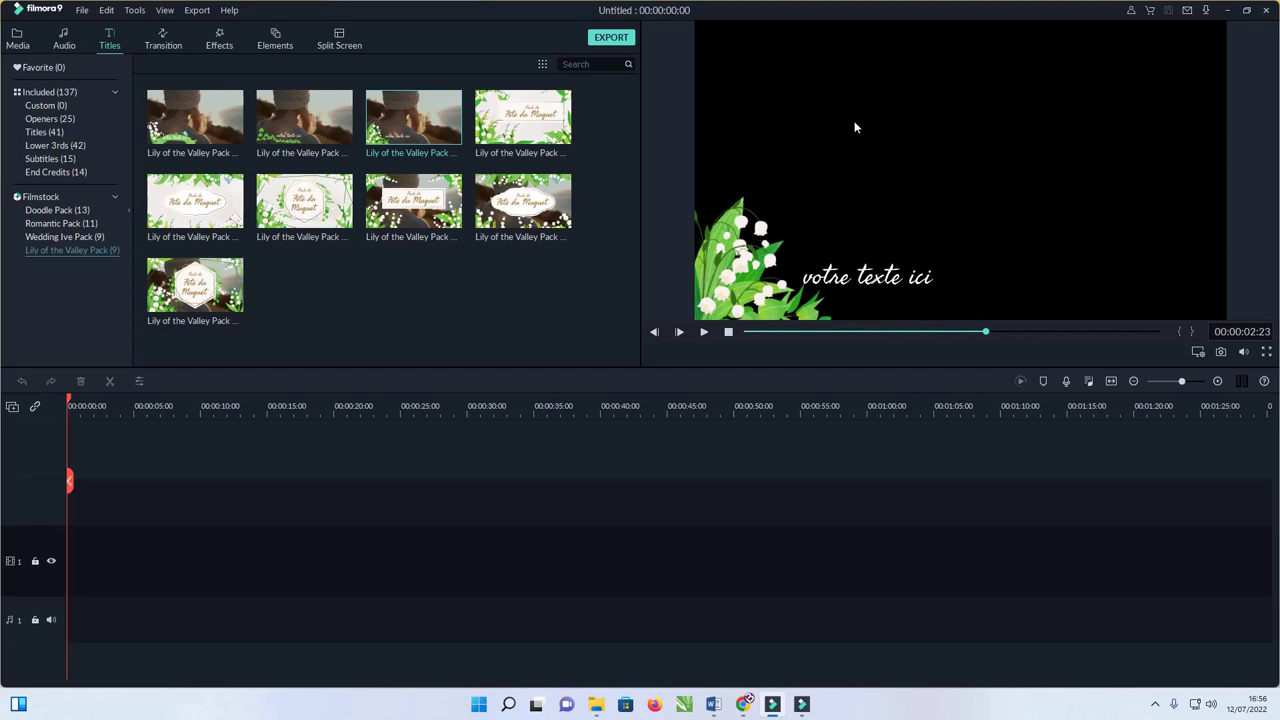
left_click(331, 124)
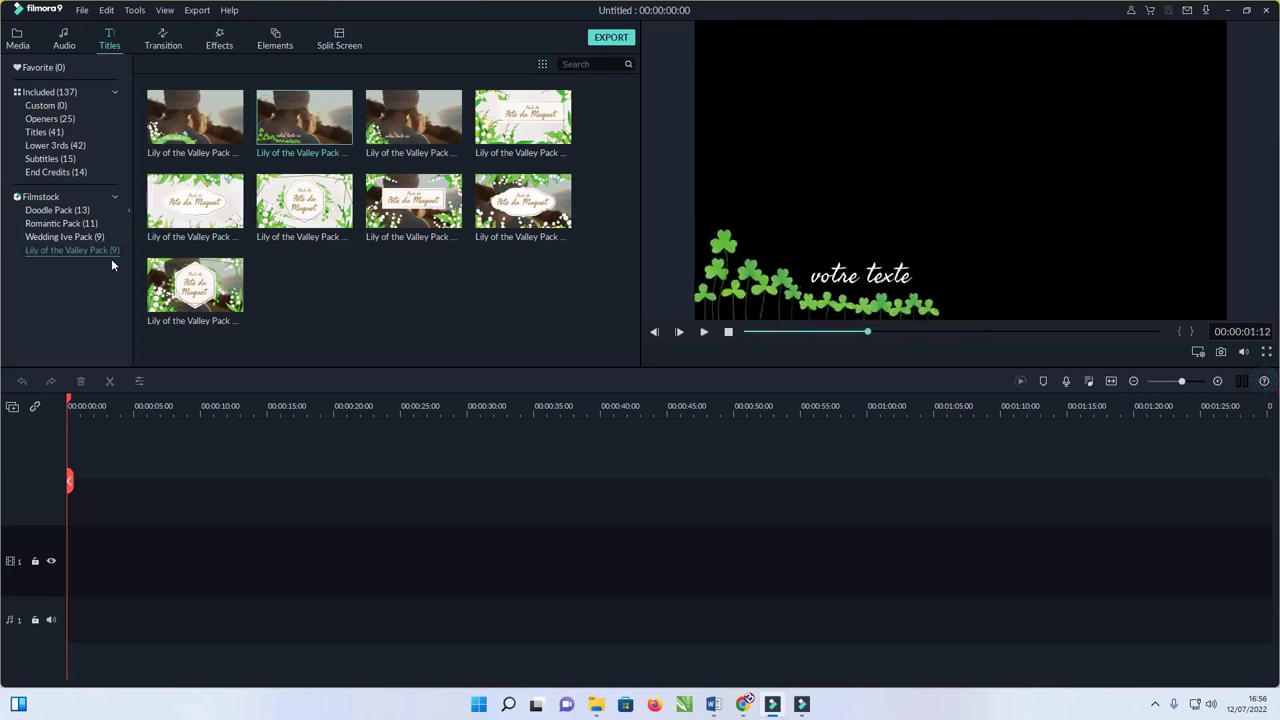
Compare the Wedding Ive Pack titles and add Lily of the Valley Pack Opener 03 to the start of video track 1
left_click(80, 237)
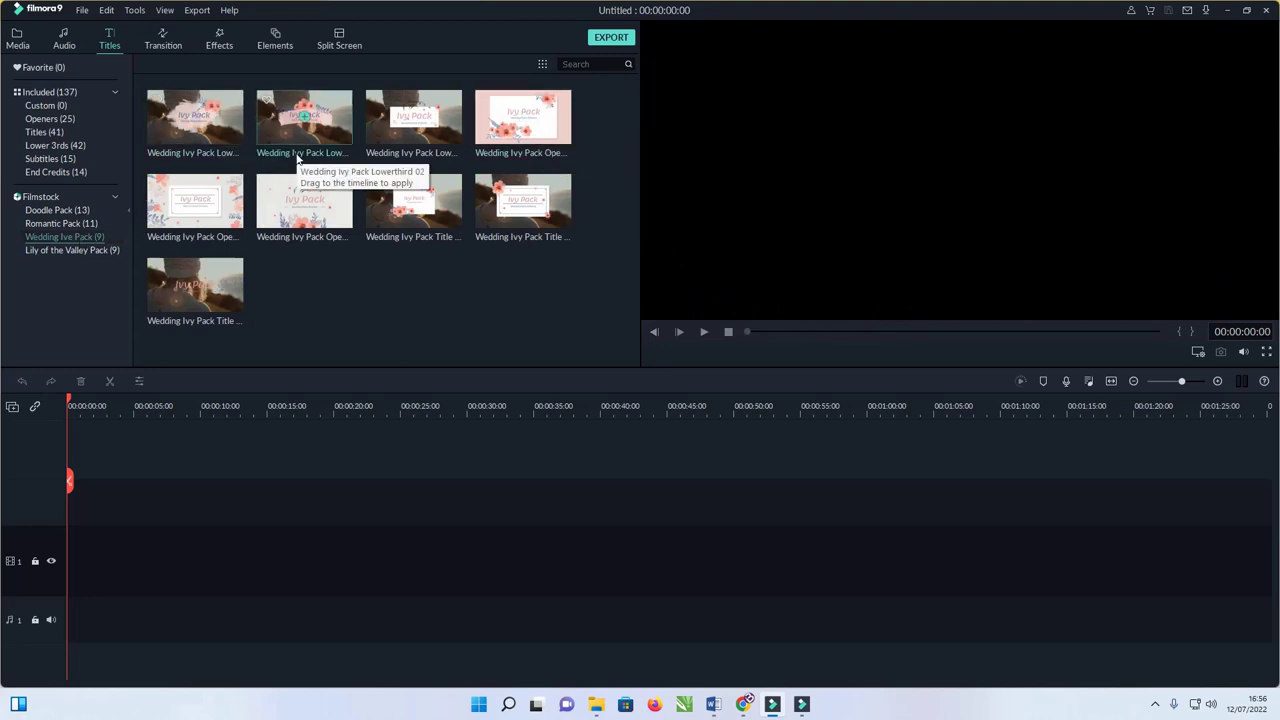
left_click(72, 250)
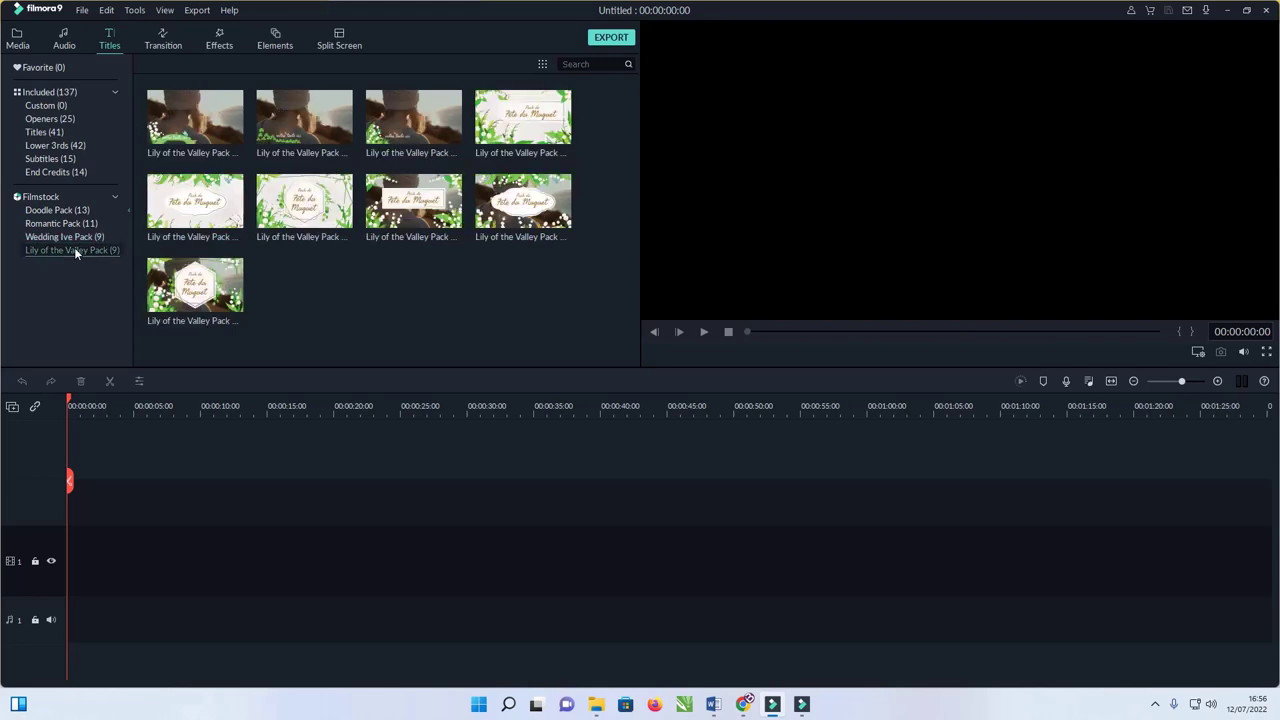
left_click(304, 203)
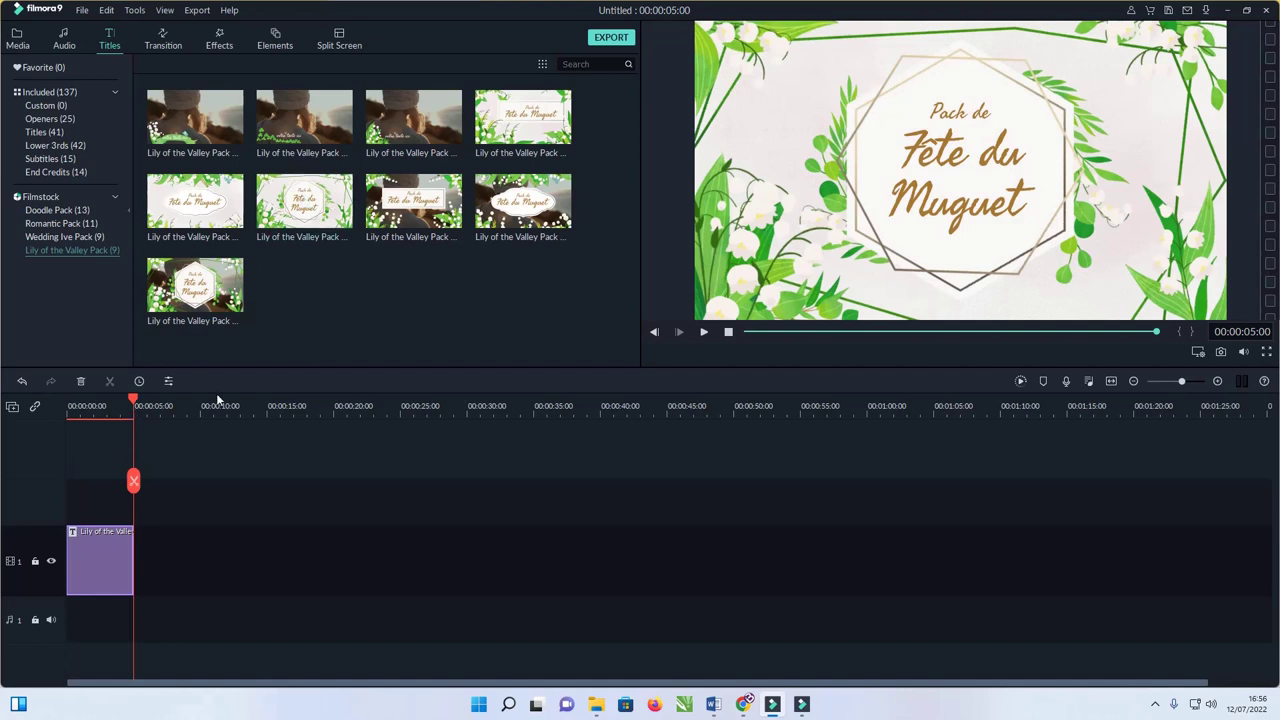
Place the playhead at 00:00:02:11 within the opener and open its "Fête du" text line for editing
left_click_drag(135, 406, 68, 406)
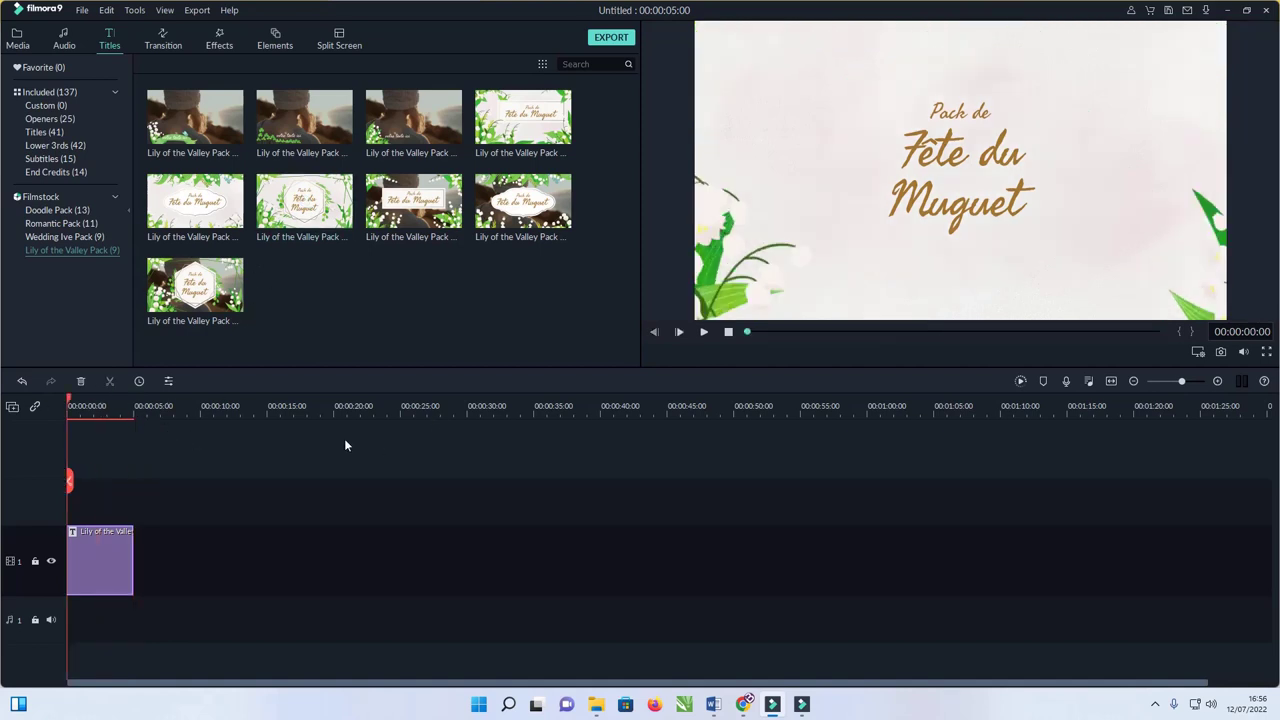
scroll(952, 395, "up", 3)
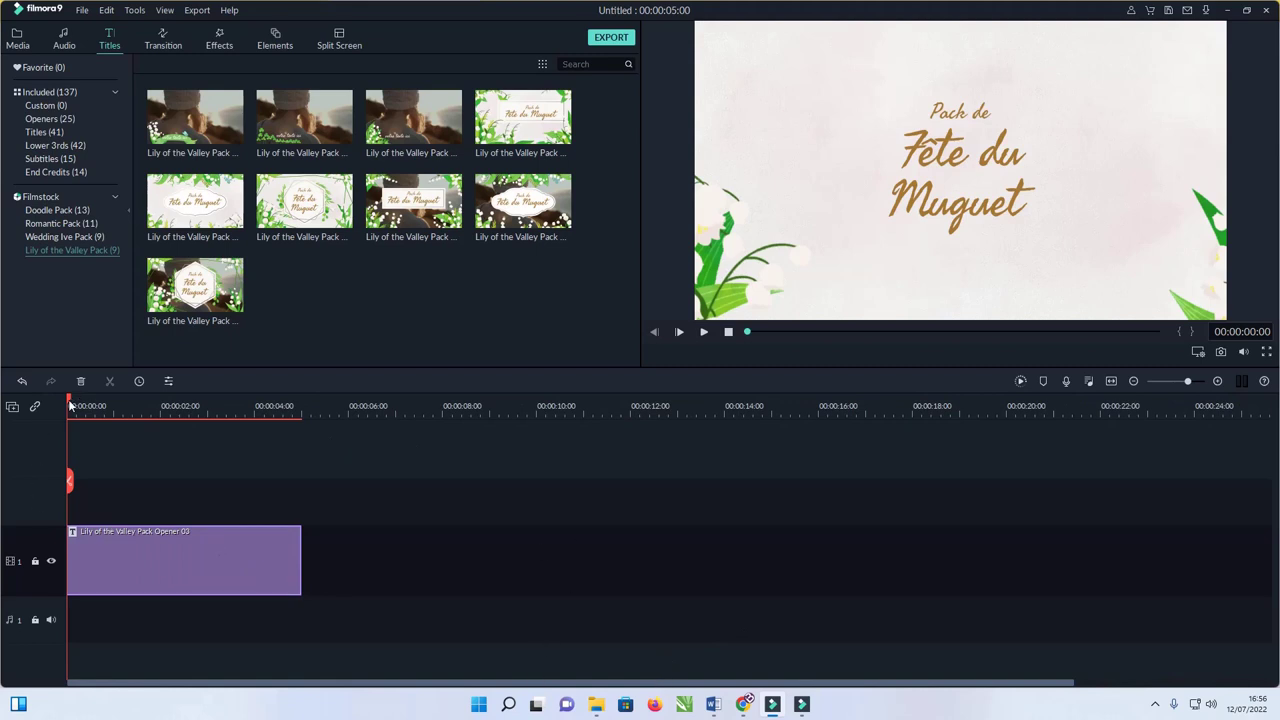
left_click_drag(70, 406, 182, 415)
left_click(982, 168)
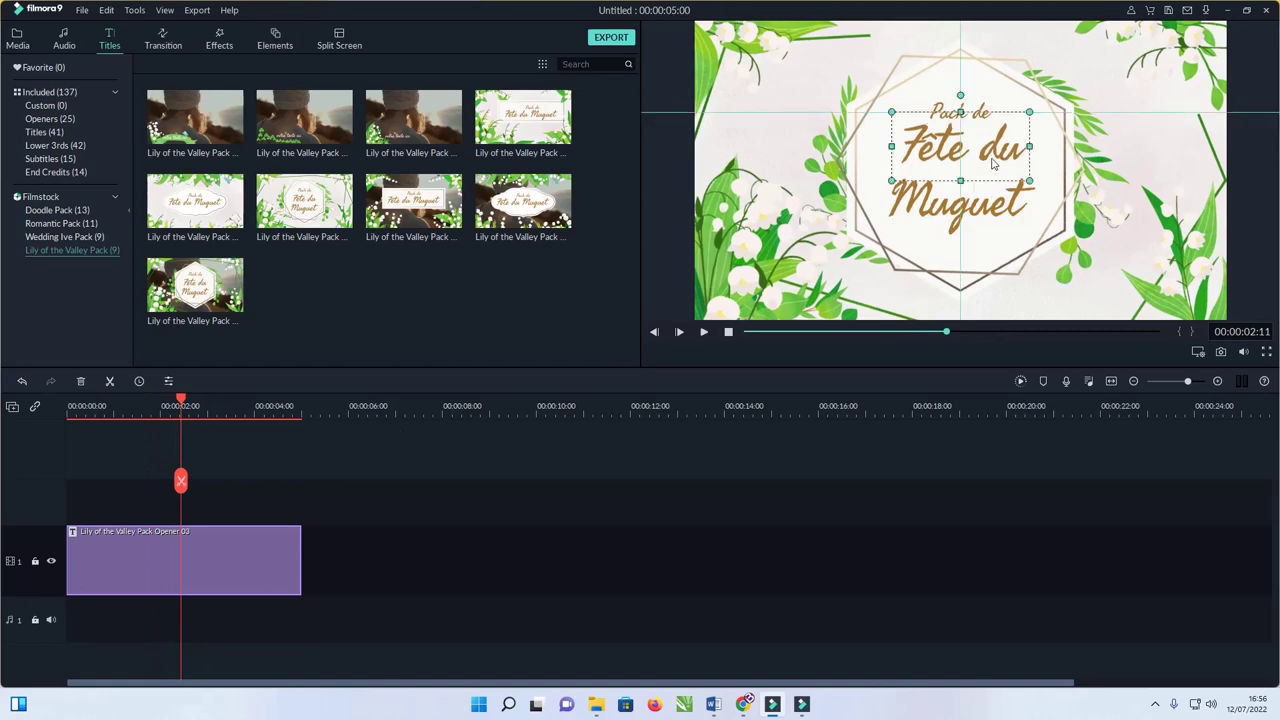
left_click_drag(993, 163, 990, 158)
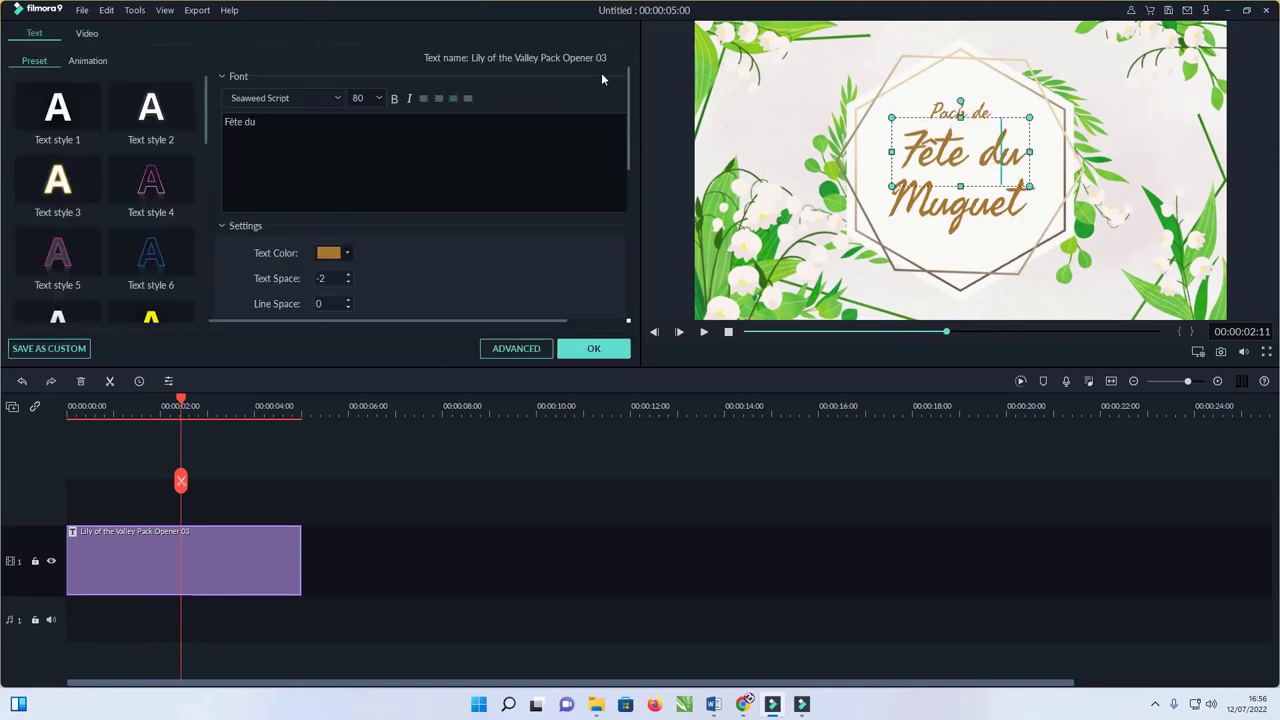
Select the whole "Fête du" text and set its font to Lemonada-Light
scroll(620, 128, "down", 10)
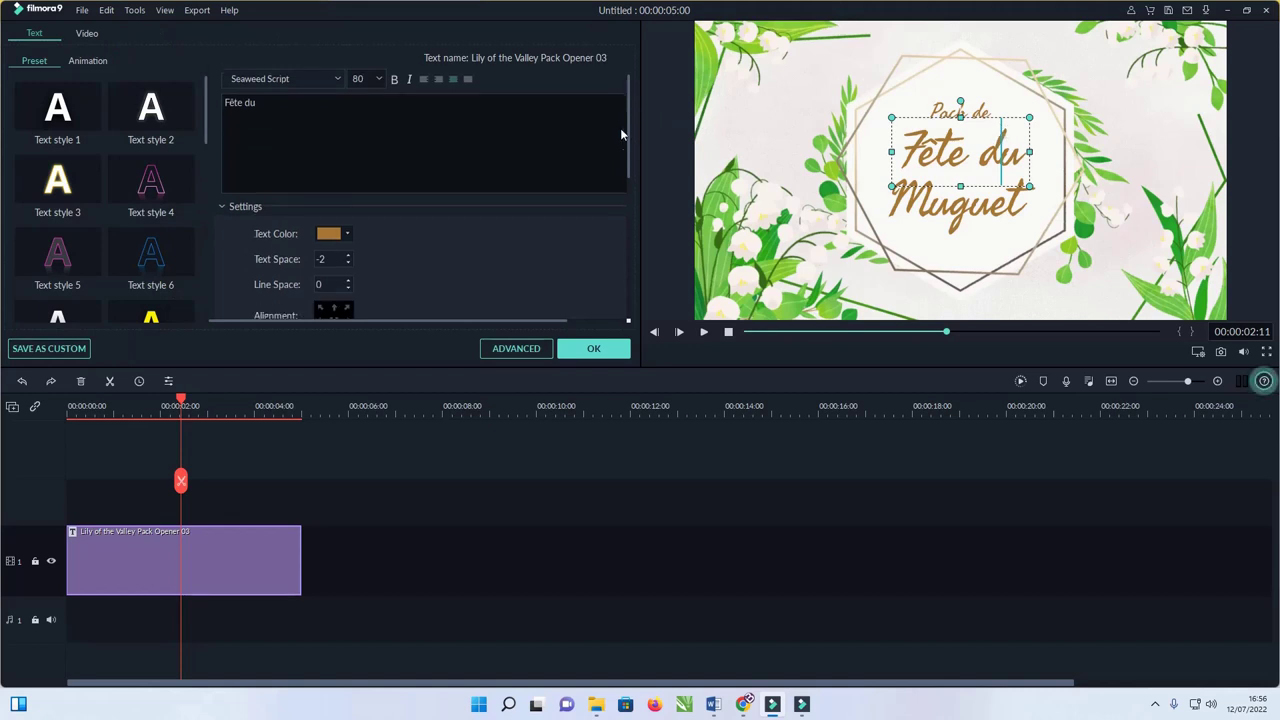
scroll(605, 294, "up", 10)
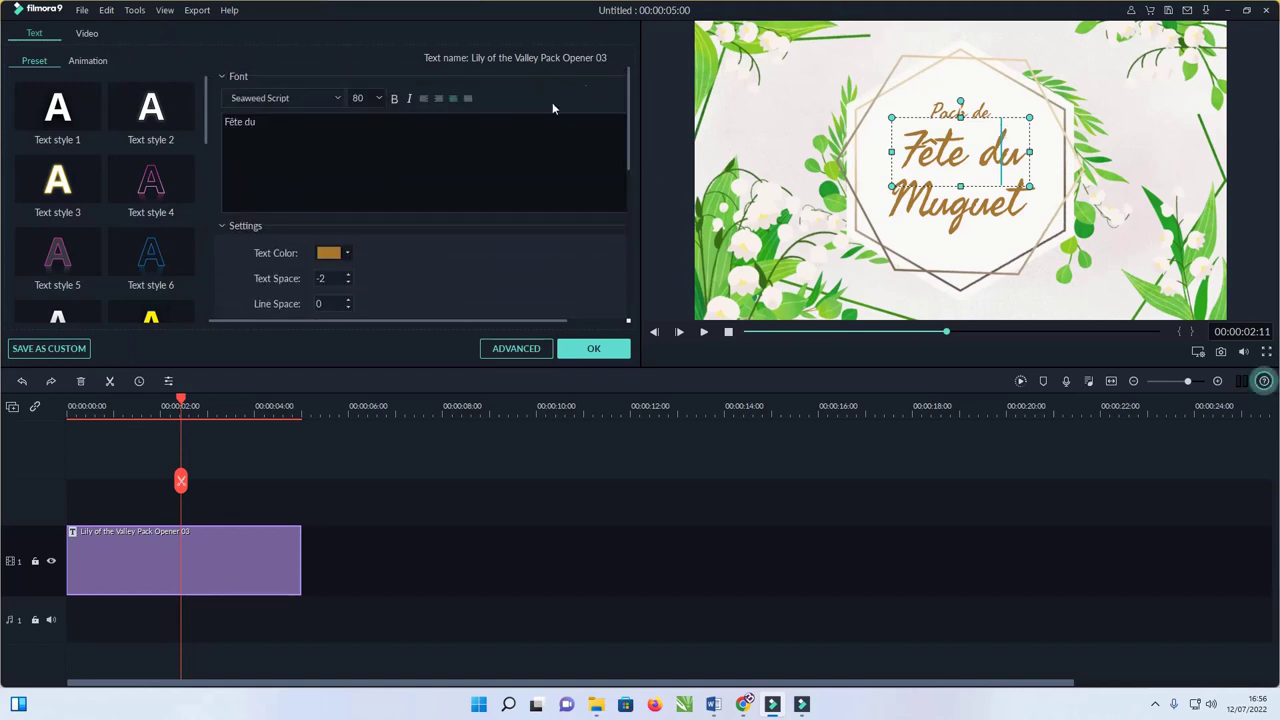
left_click_drag(399, 126, 221, 112)
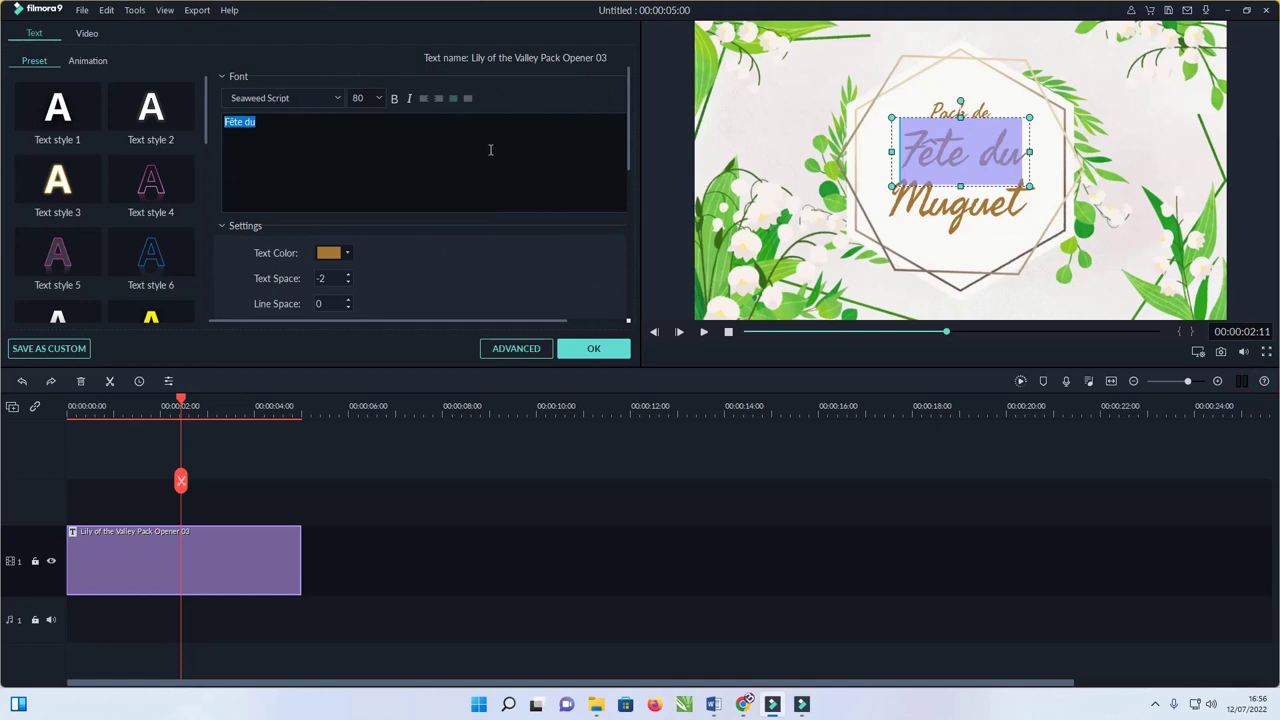
left_click(317, 96)
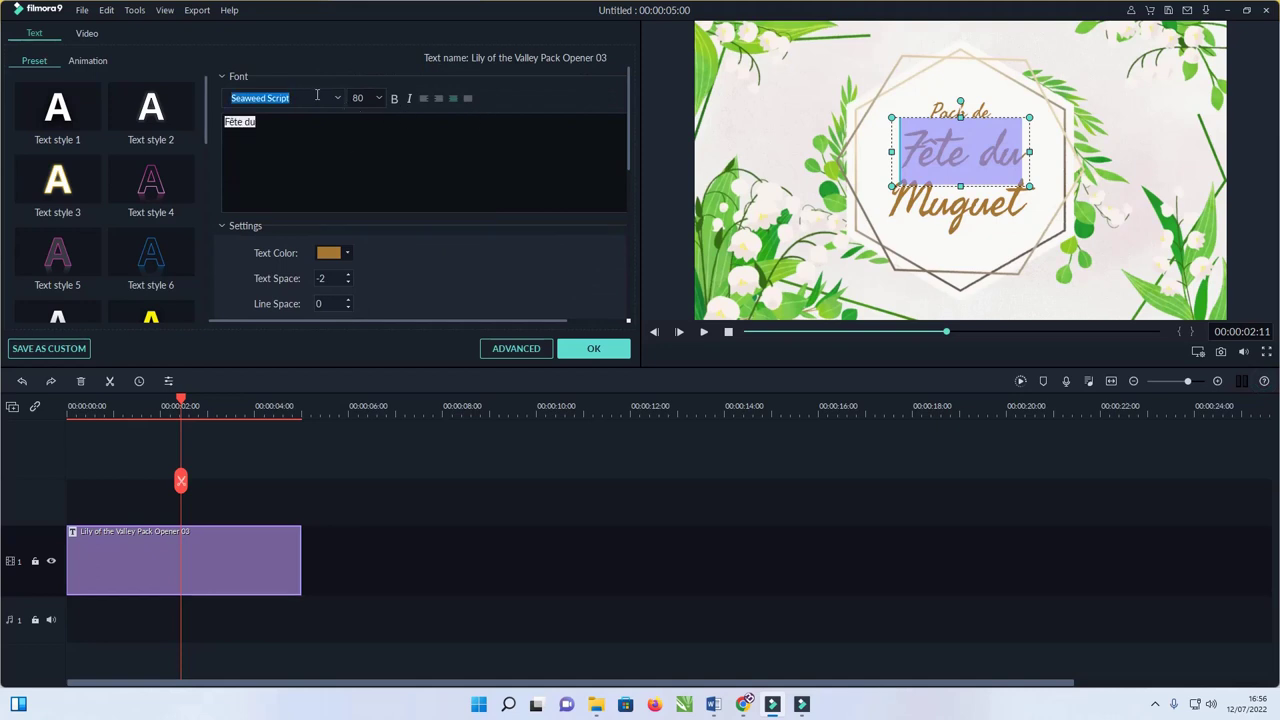
type("lo")
type("e")
type("monada-Light")
key("Return")
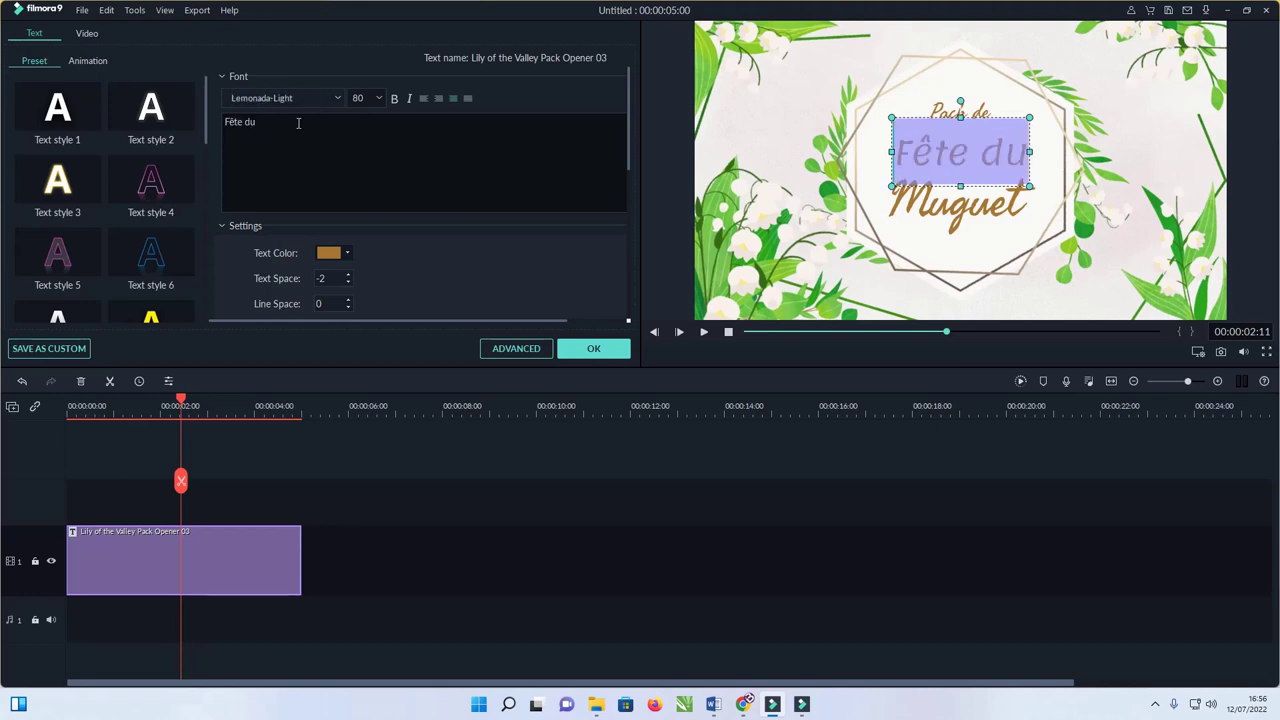
Open the opener title in Advanced Text Edit and play its animation there
triple_click(298, 122)
scroll(430, 176, "down", 2)
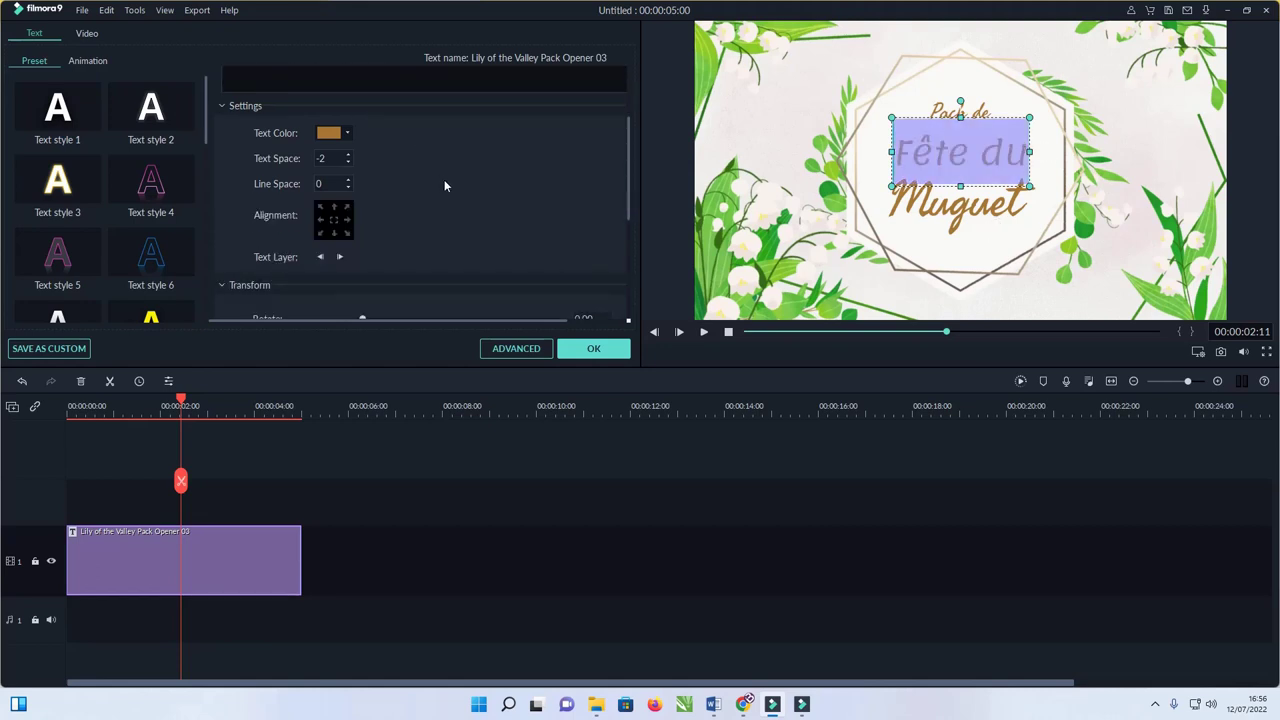
left_click(516, 348)
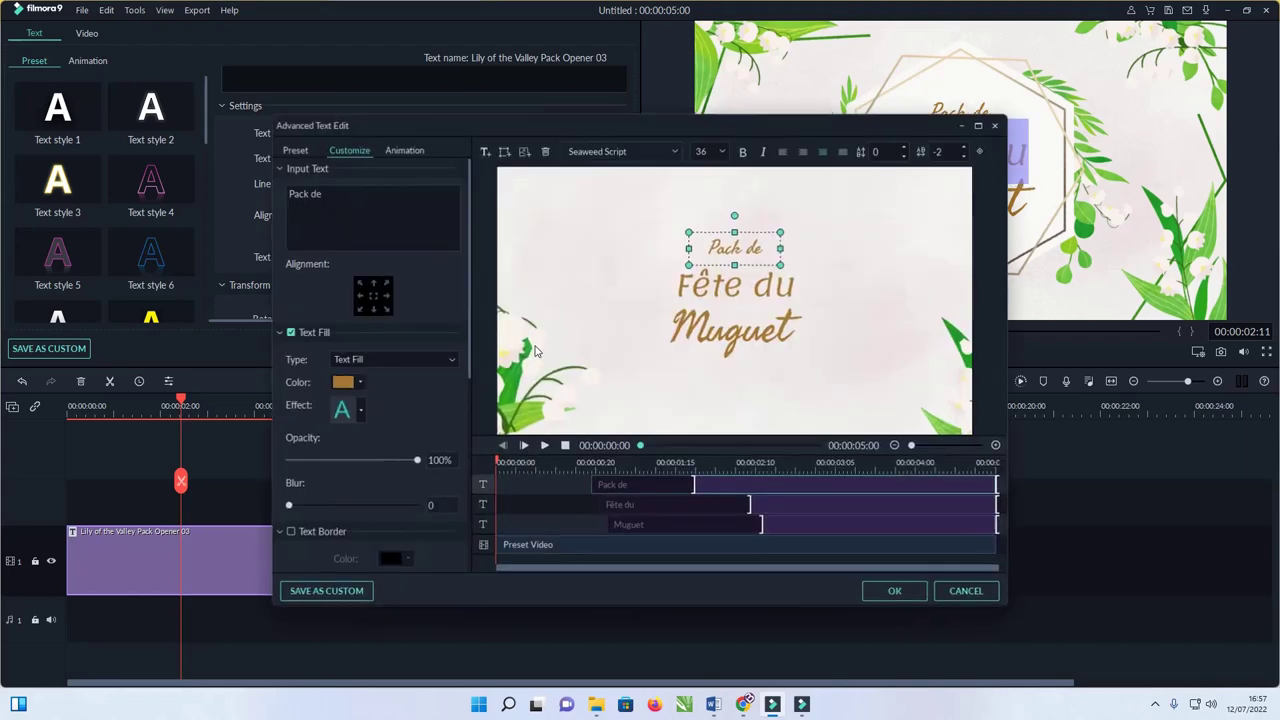
left_click(544, 446)
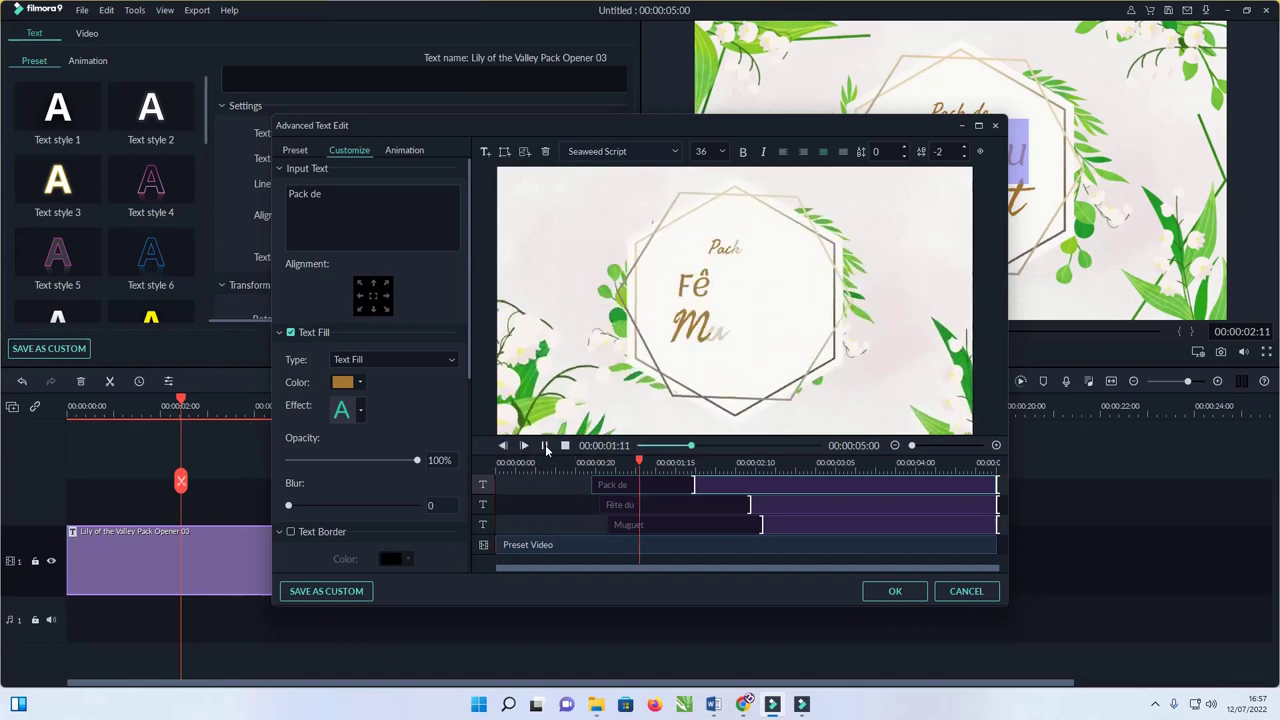
Pause the animation, shift the "Pack de" line earlier, and try the String Blur and Random animation presets on it
left_click(544, 446)
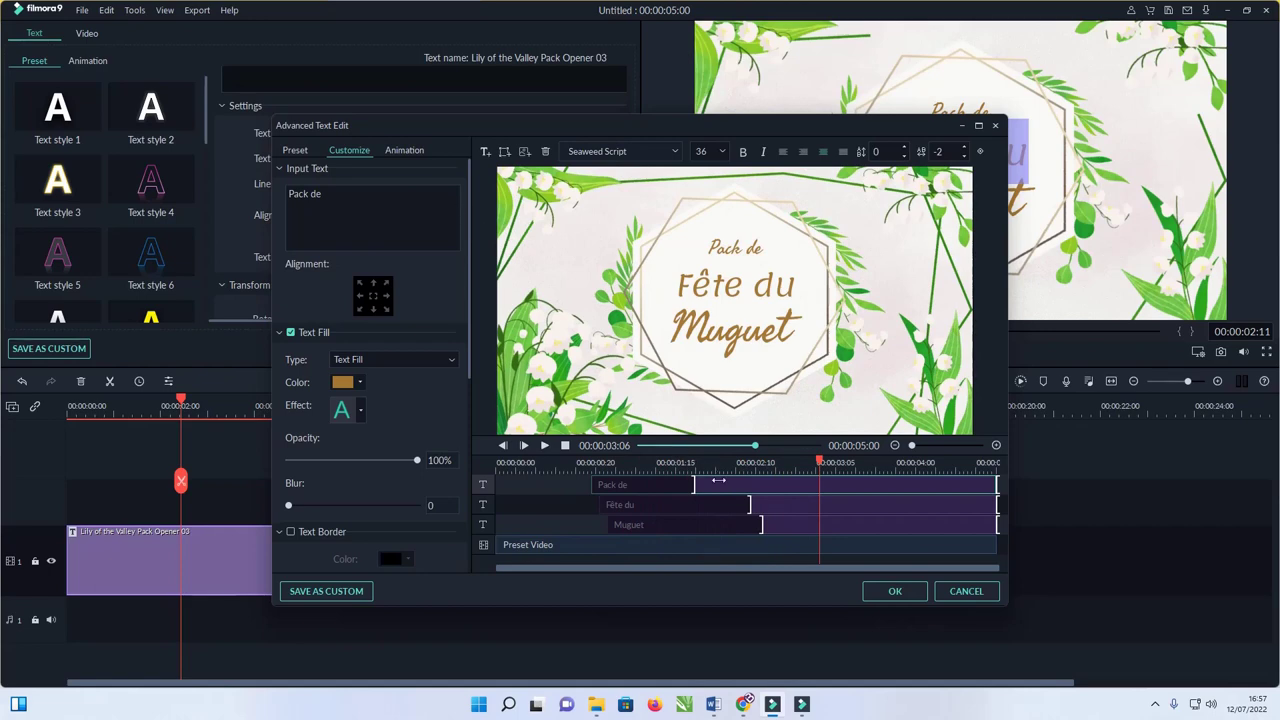
left_click(412, 152)
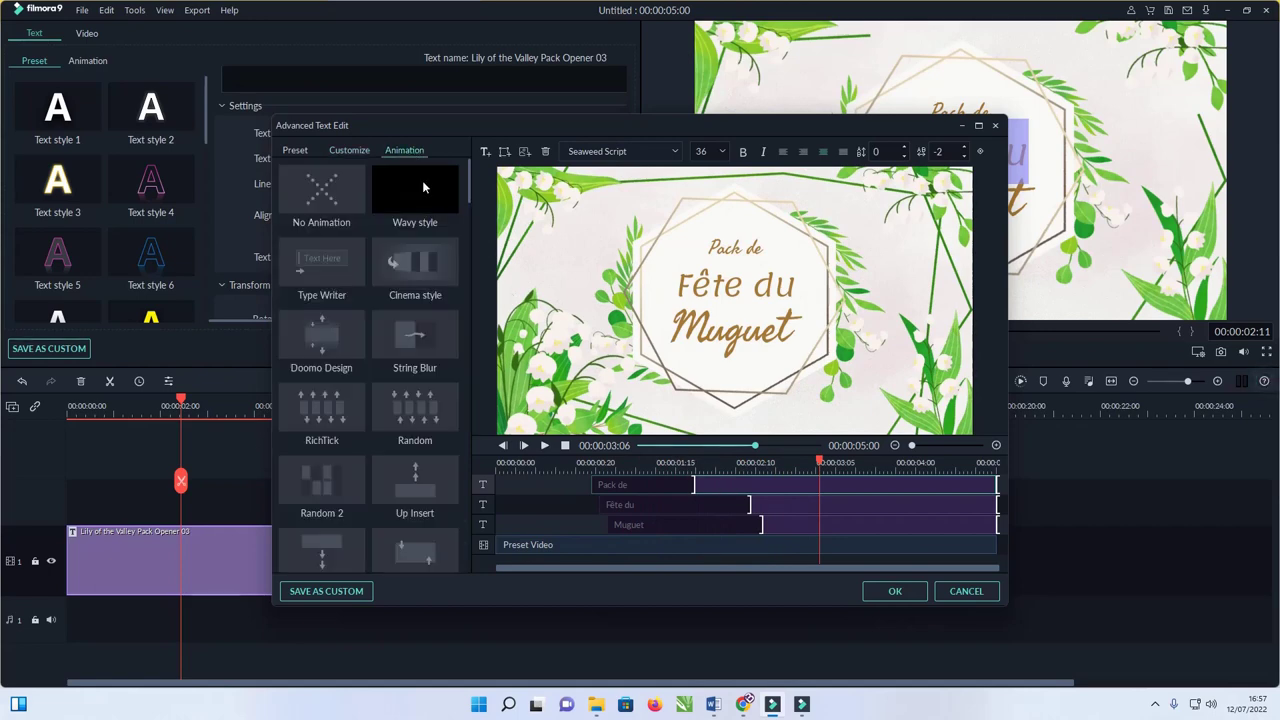
left_click(438, 343)
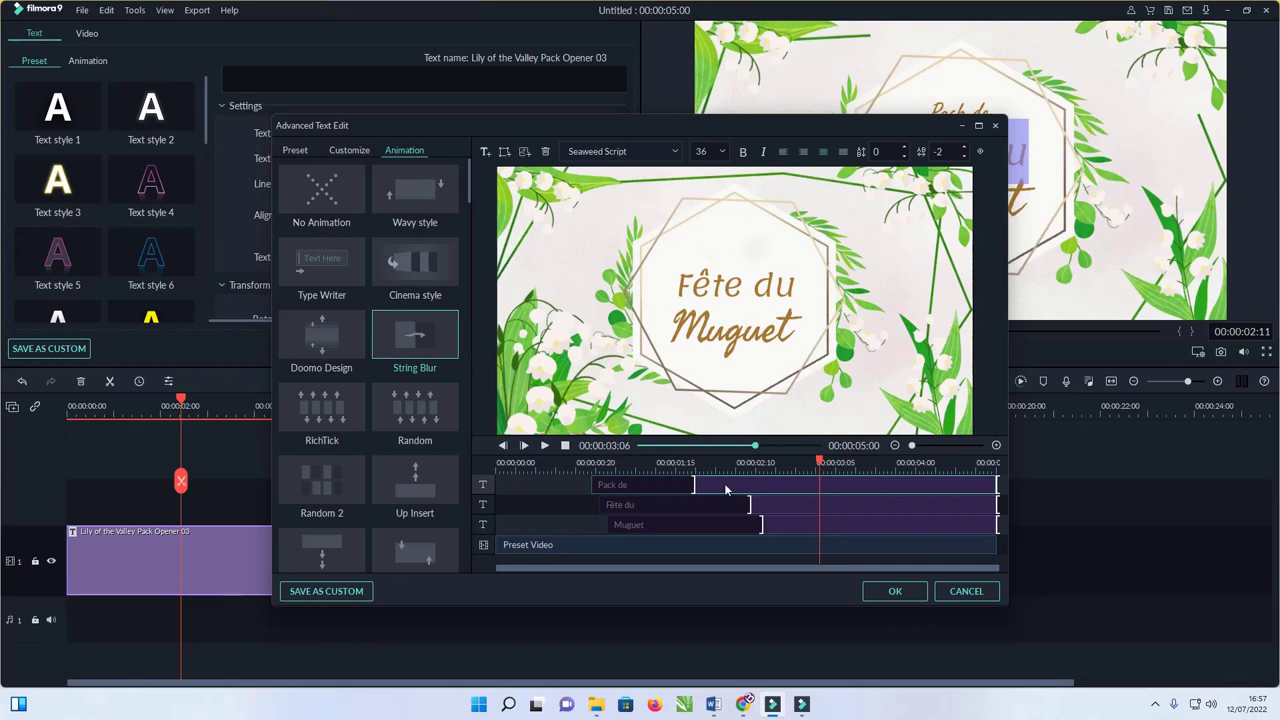
left_click_drag(726, 489, 679, 485)
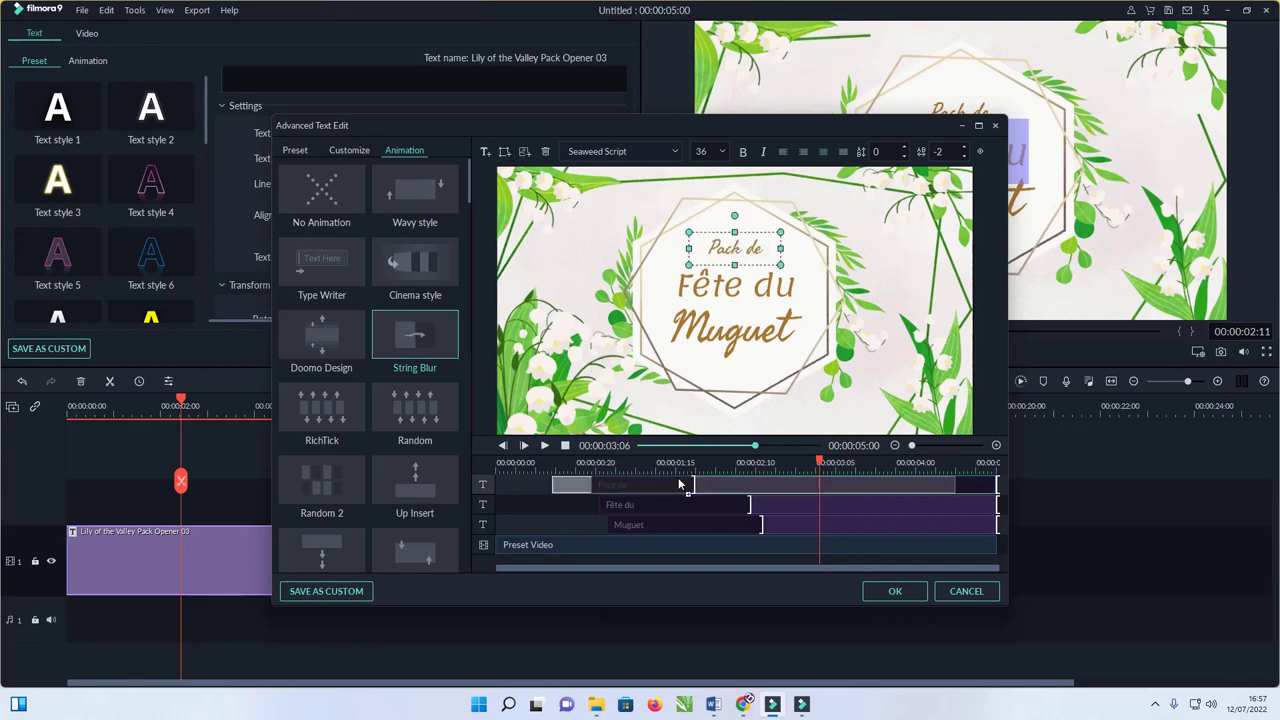
left_click(420, 339)
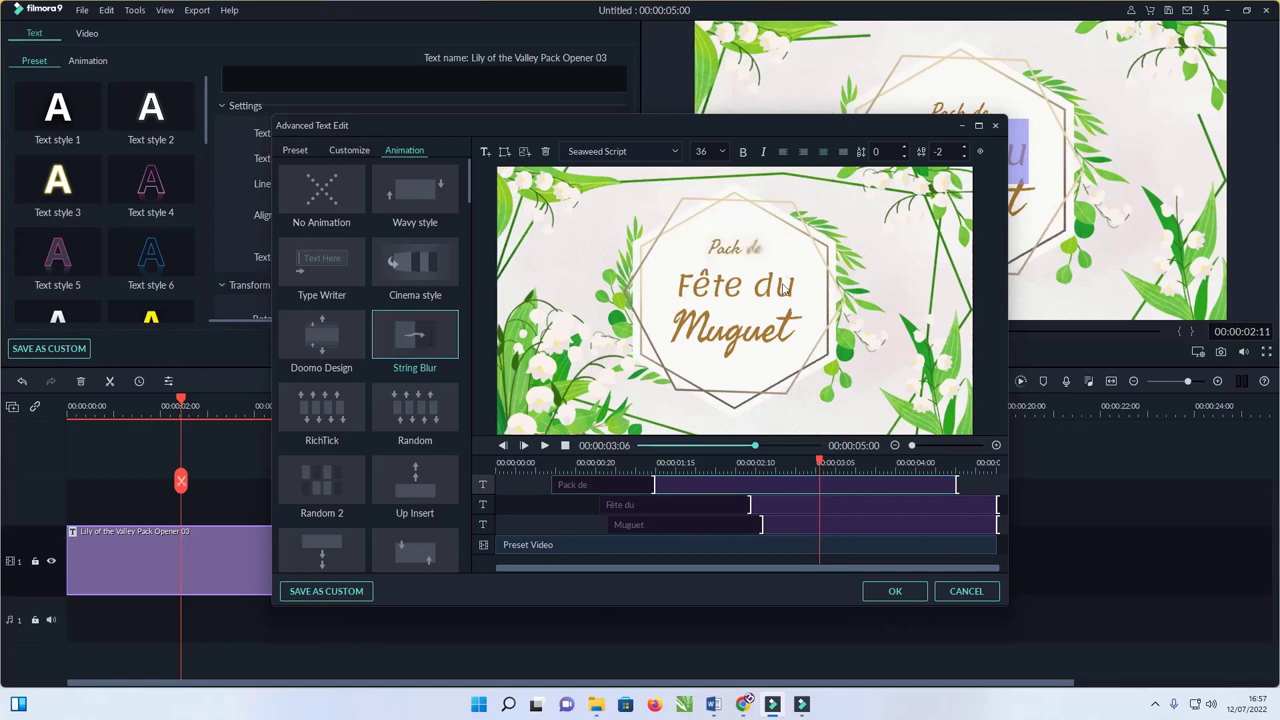
left_click(399, 425)
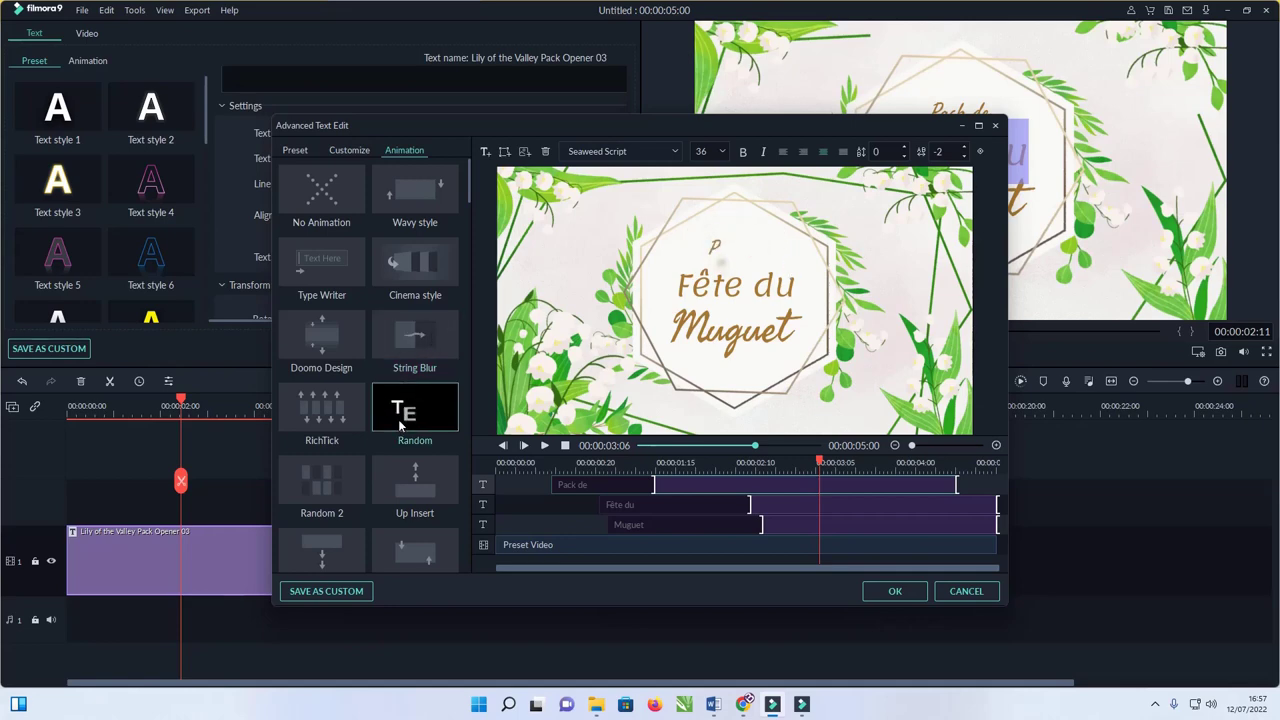
Try adjusting the "Pack de" animation markers to 00:00:01:17 and 00:00:04:07, and close Advanced Text Edit without saving the changes
left_click(677, 484)
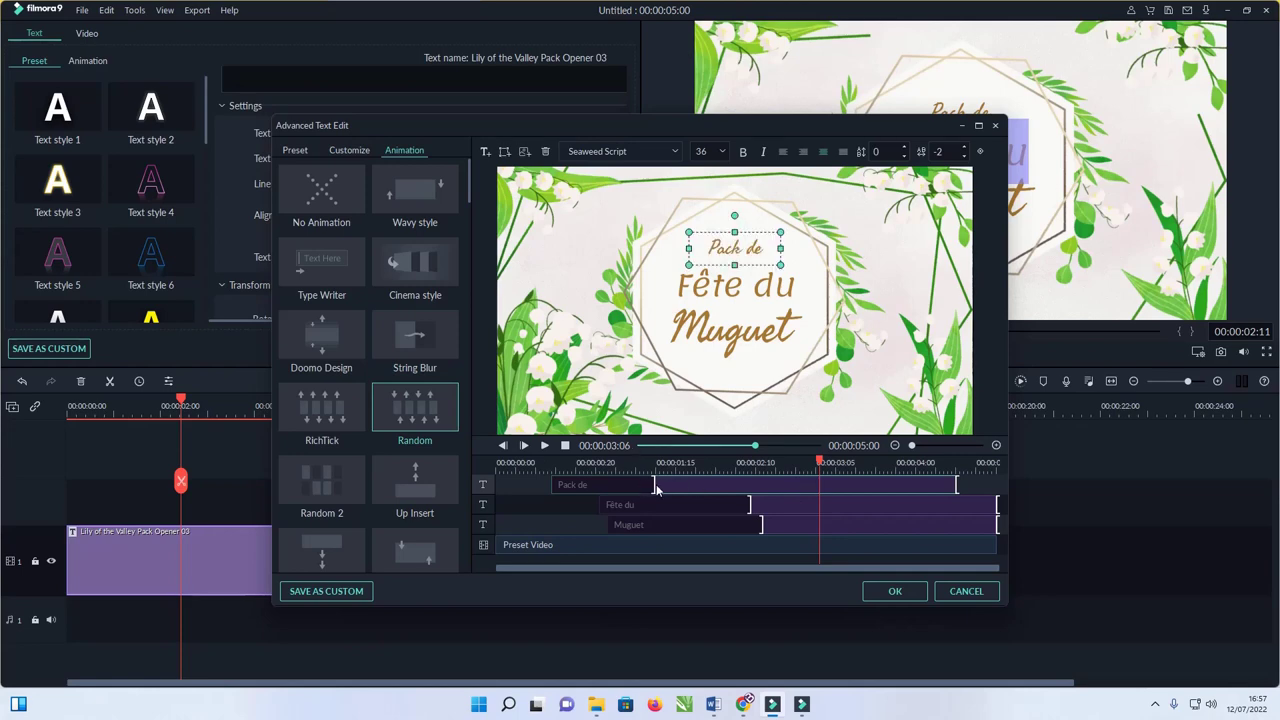
left_click_drag(655, 487, 662, 487)
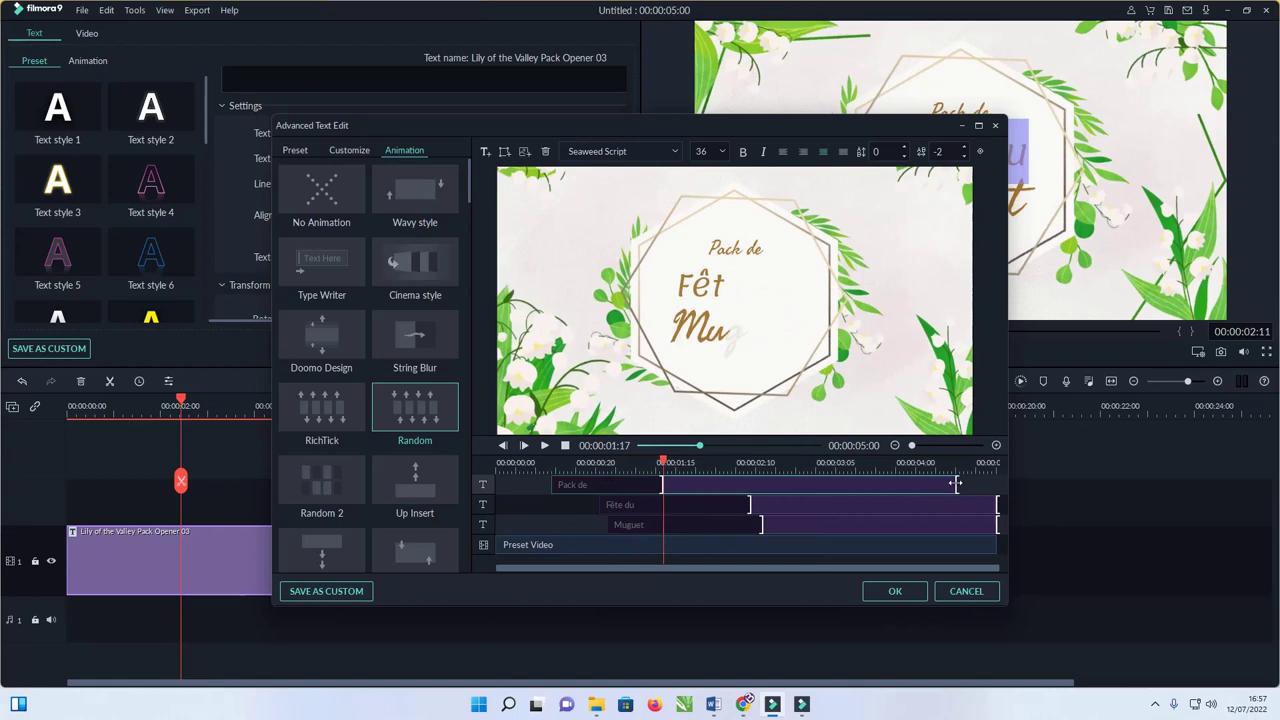
left_click_drag(930, 483, 920, 484)
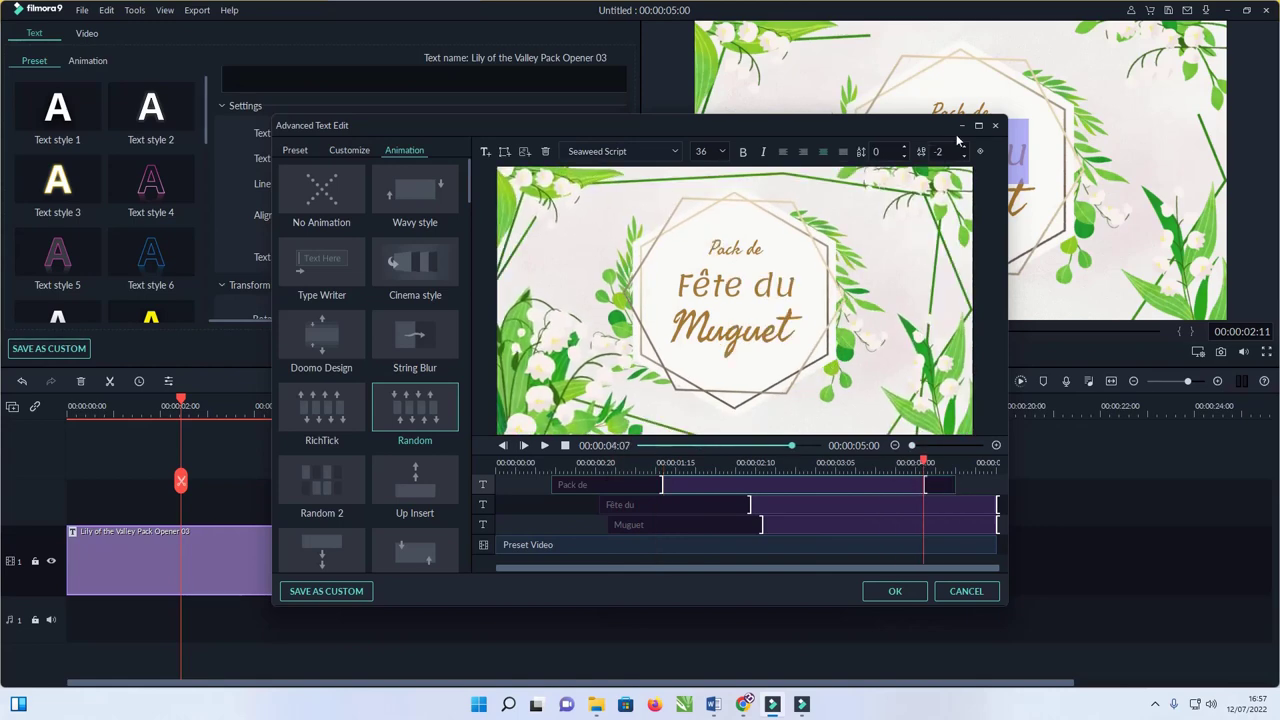
left_click(997, 126)
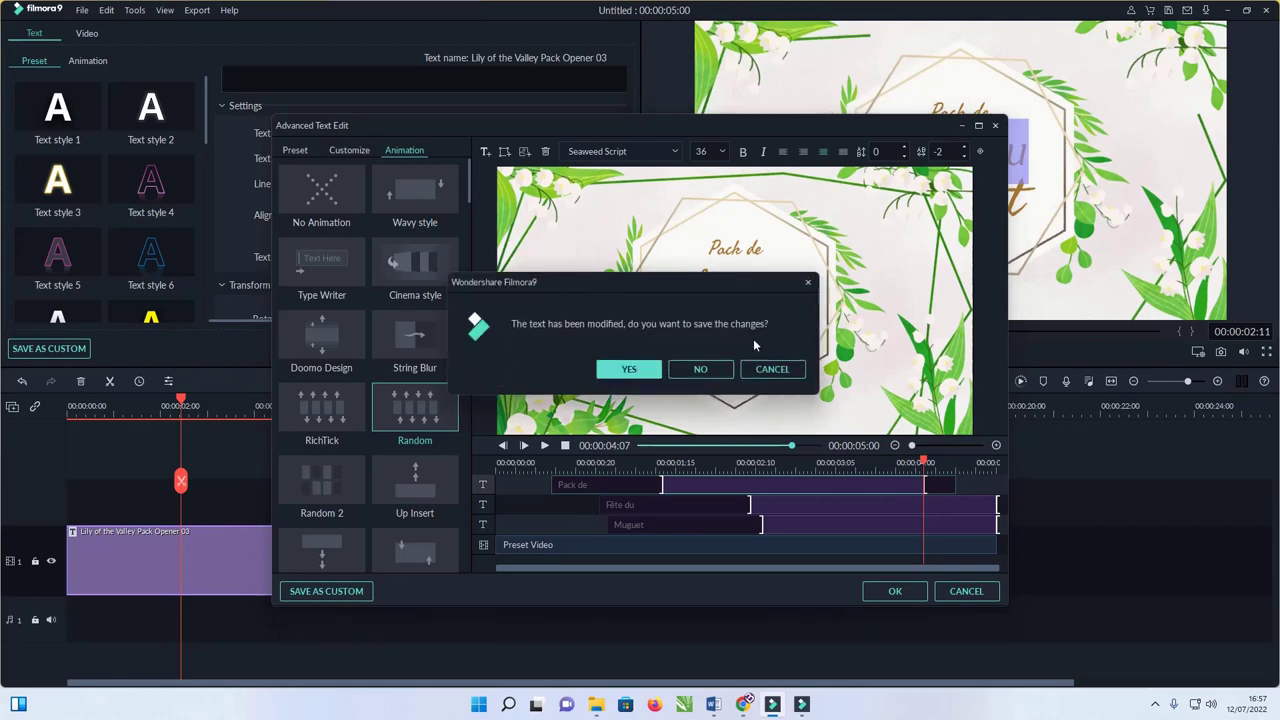
left_click(720, 368)
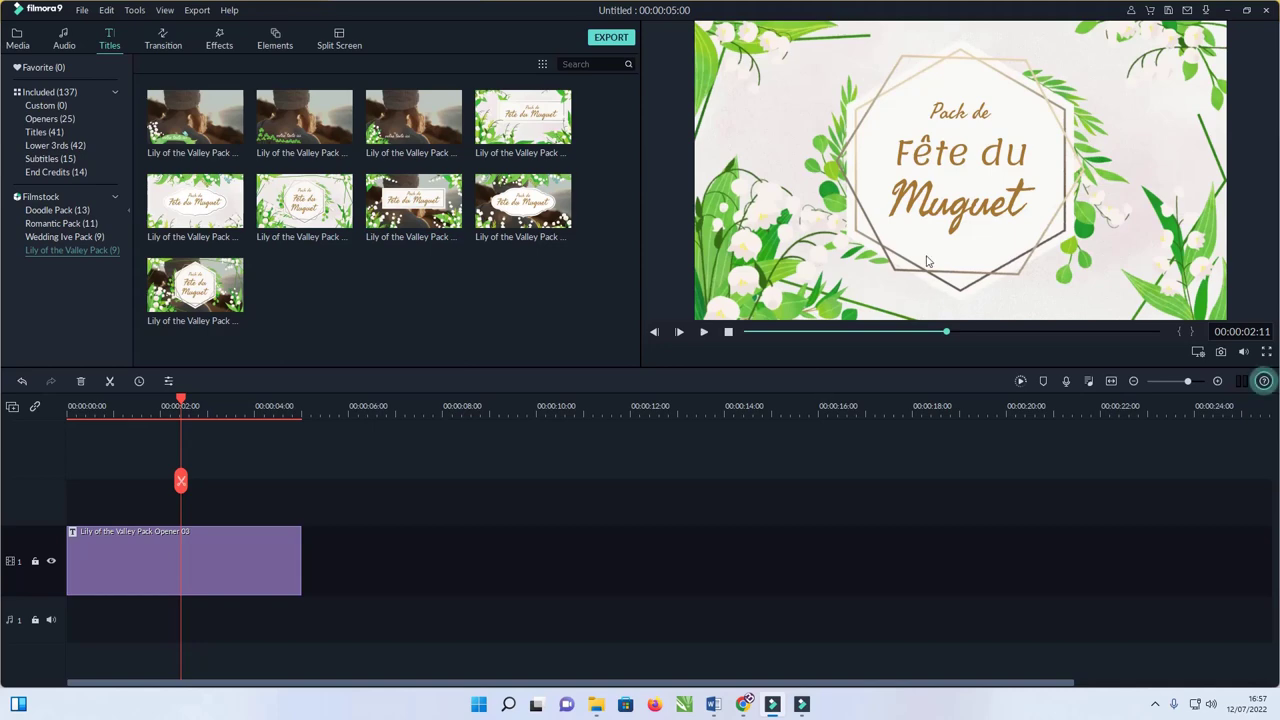
Select the "Fête du" line in the preview and look through the Wedding Ive Pack and Romantic Pack titles
left_click(931, 168)
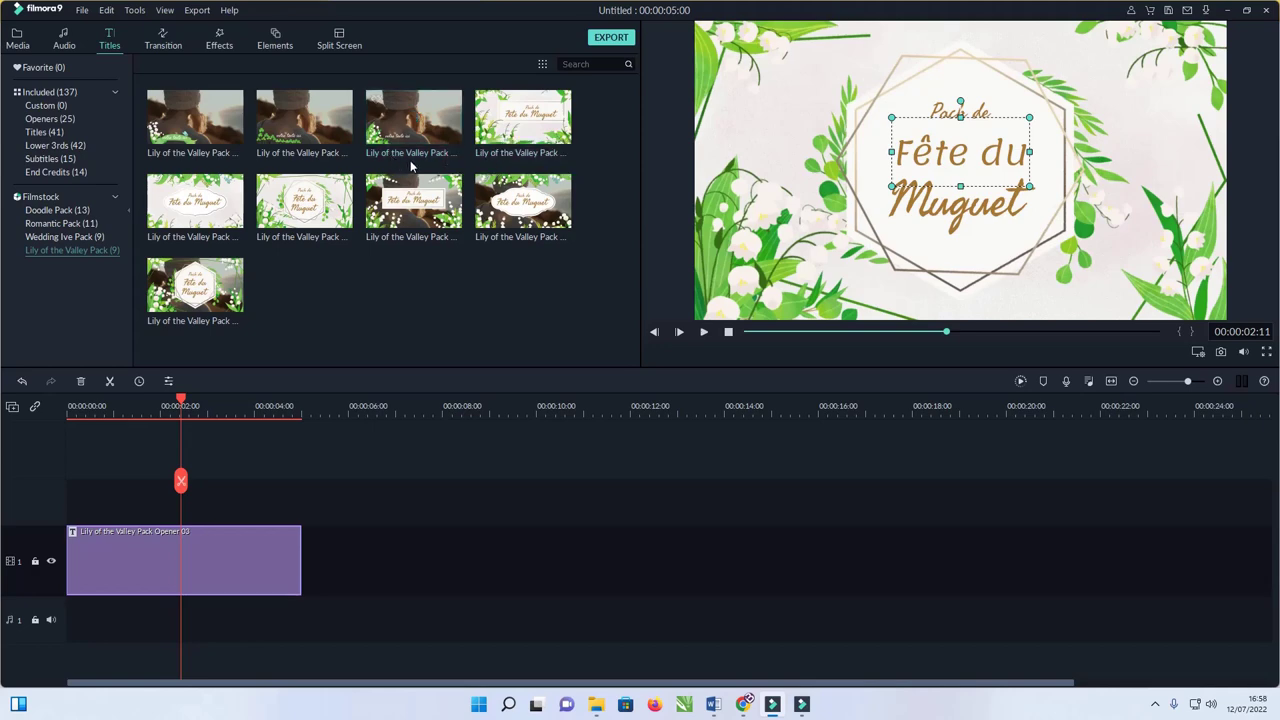
left_click(97, 238)
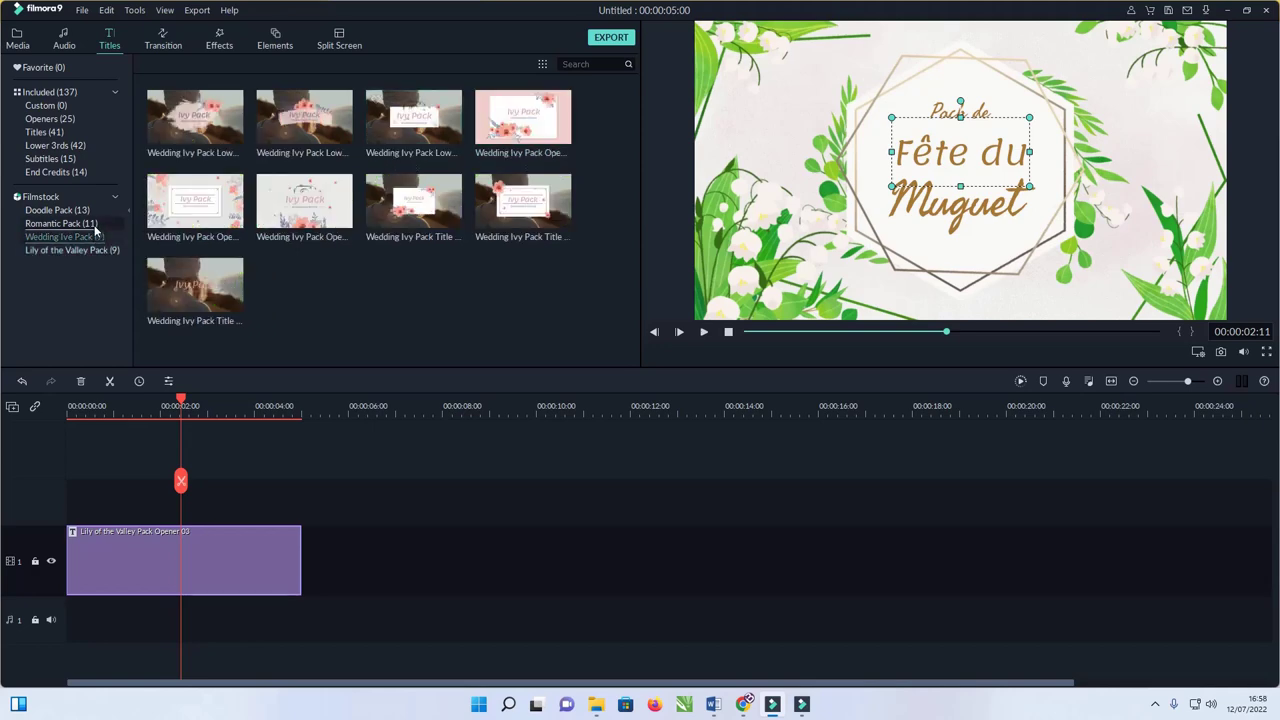
left_click(92, 226)
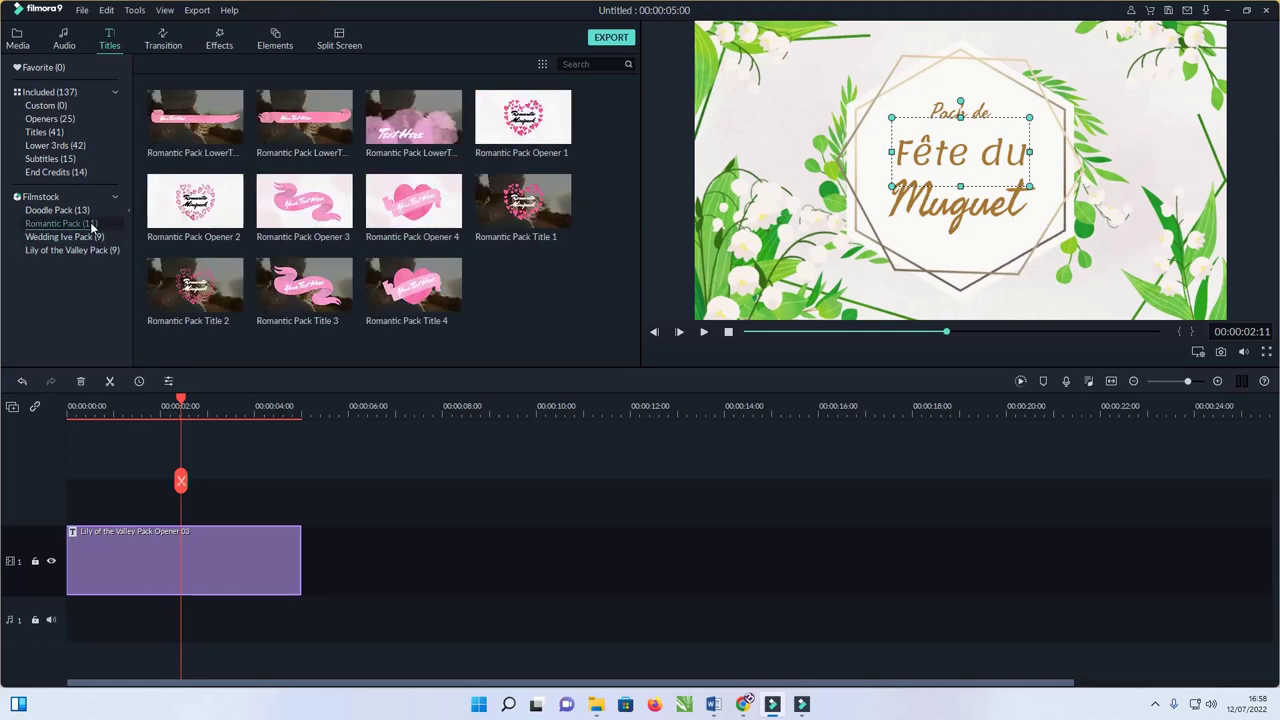
Open the recent wedding invitation project (Undangan Pernikahan) without saving the changes to the untitled project
left_click(82, 10)
mouse_move(92, 48)
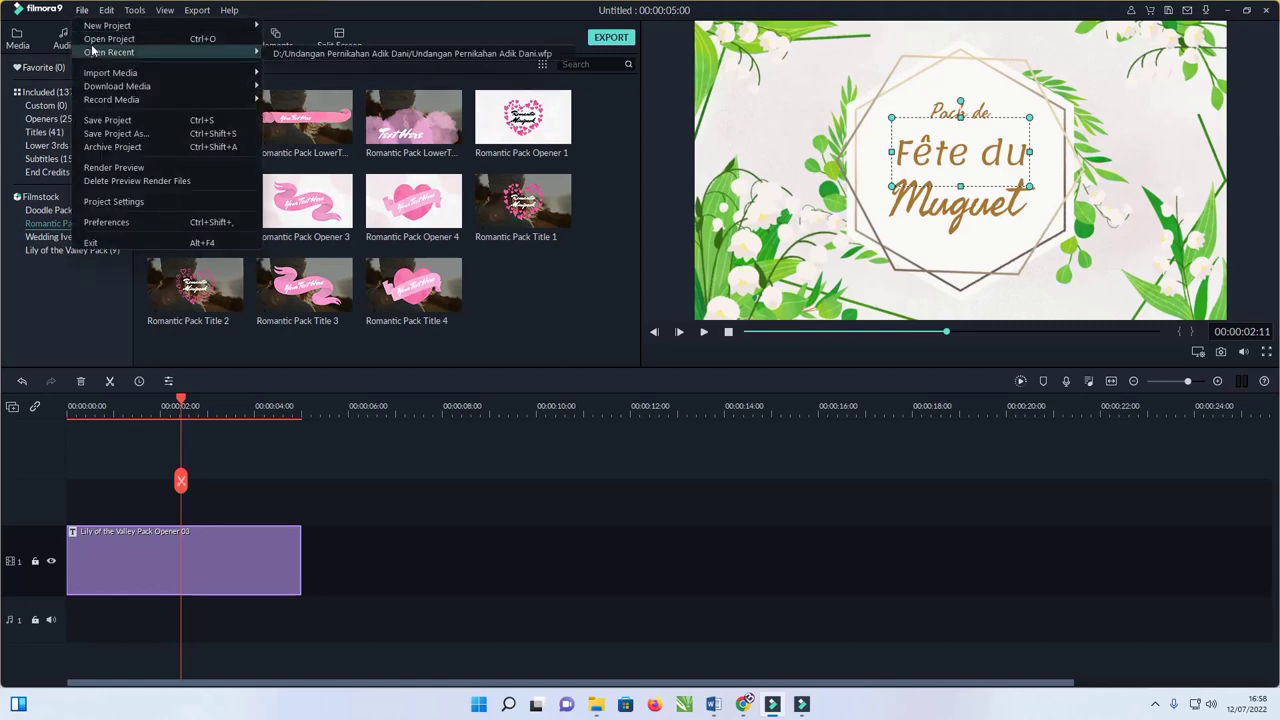
left_click(496, 55)
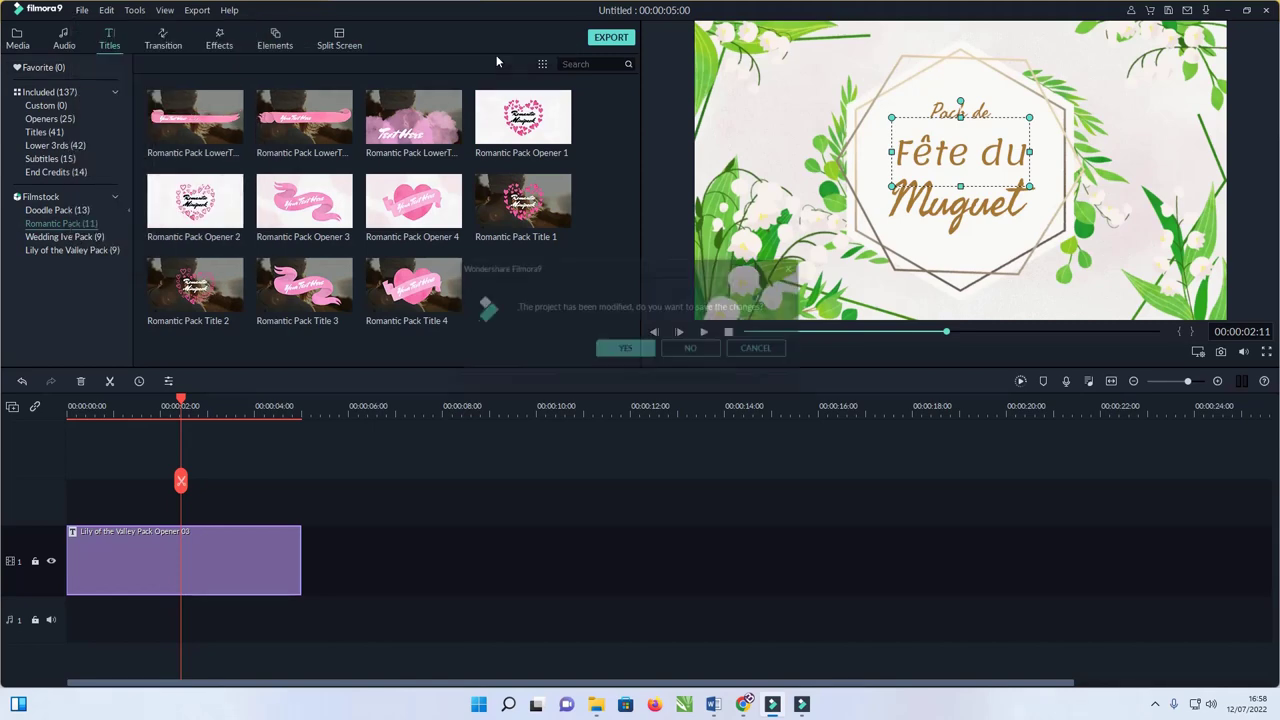
left_click(688, 351)
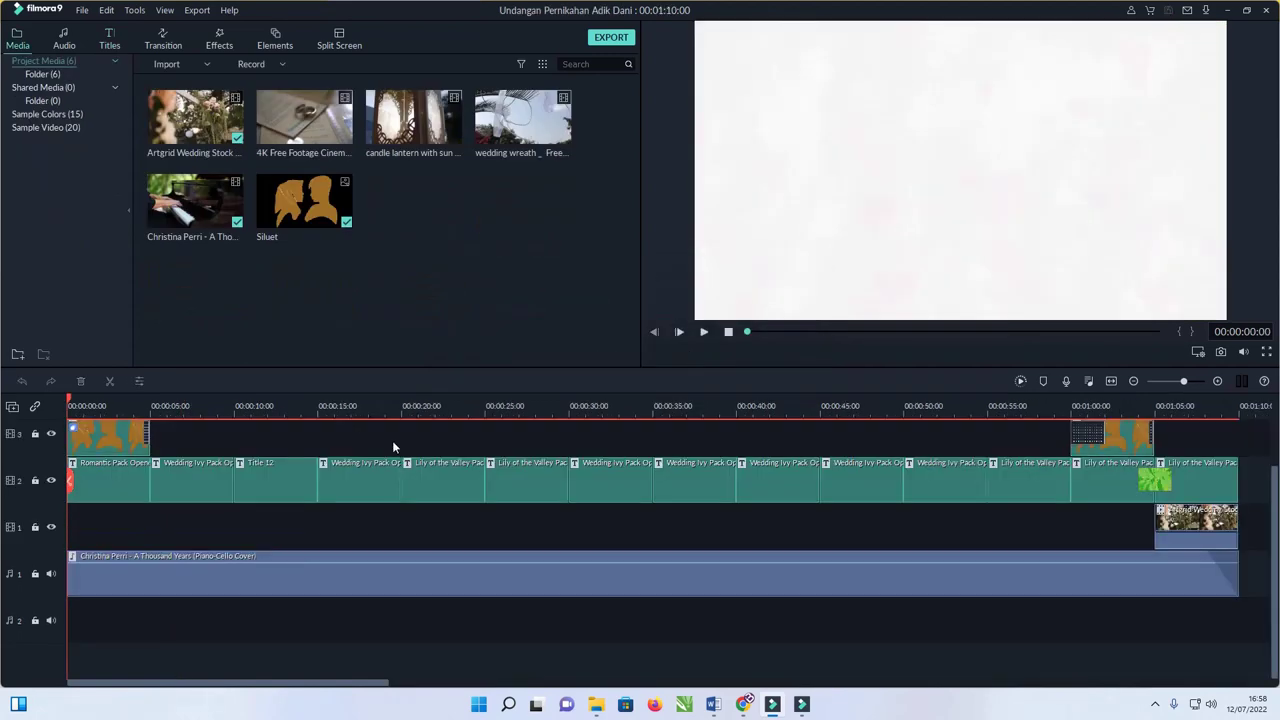
Return the playhead to the start of the timeline and mute audio track 1
left_click(350, 405)
left_click_drag(354, 405, 8, 414)
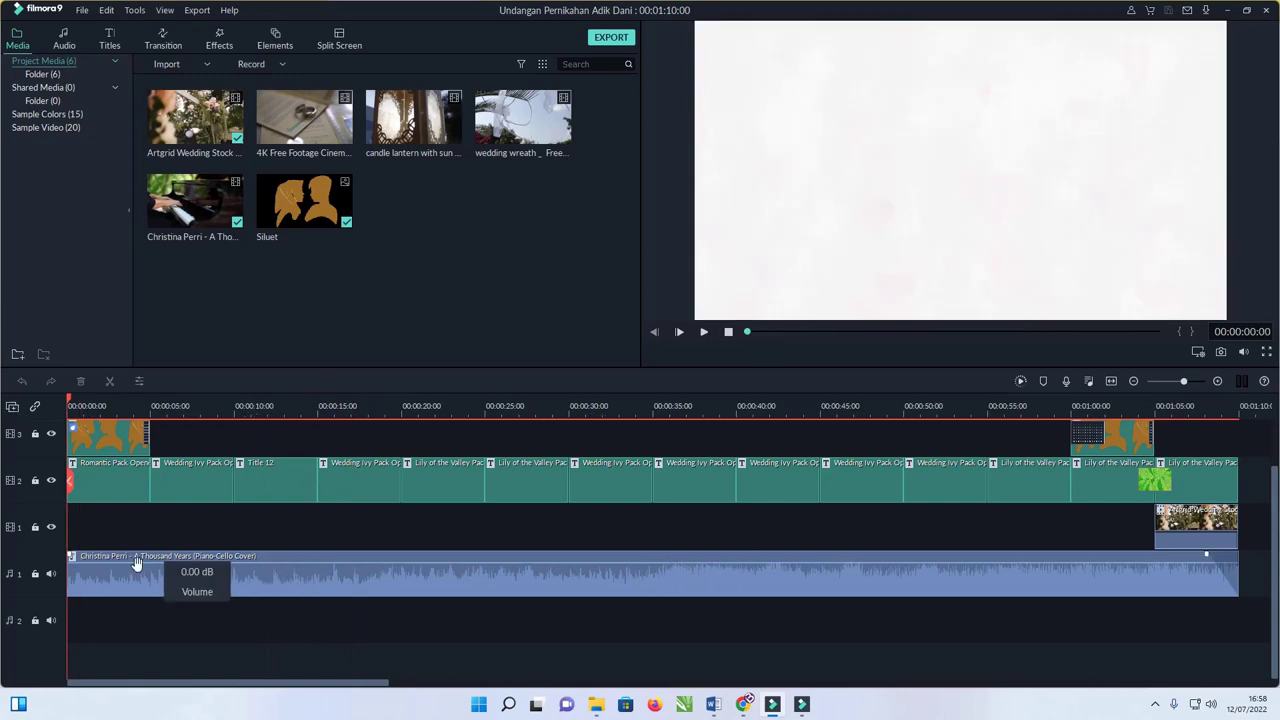
left_click(50, 575)
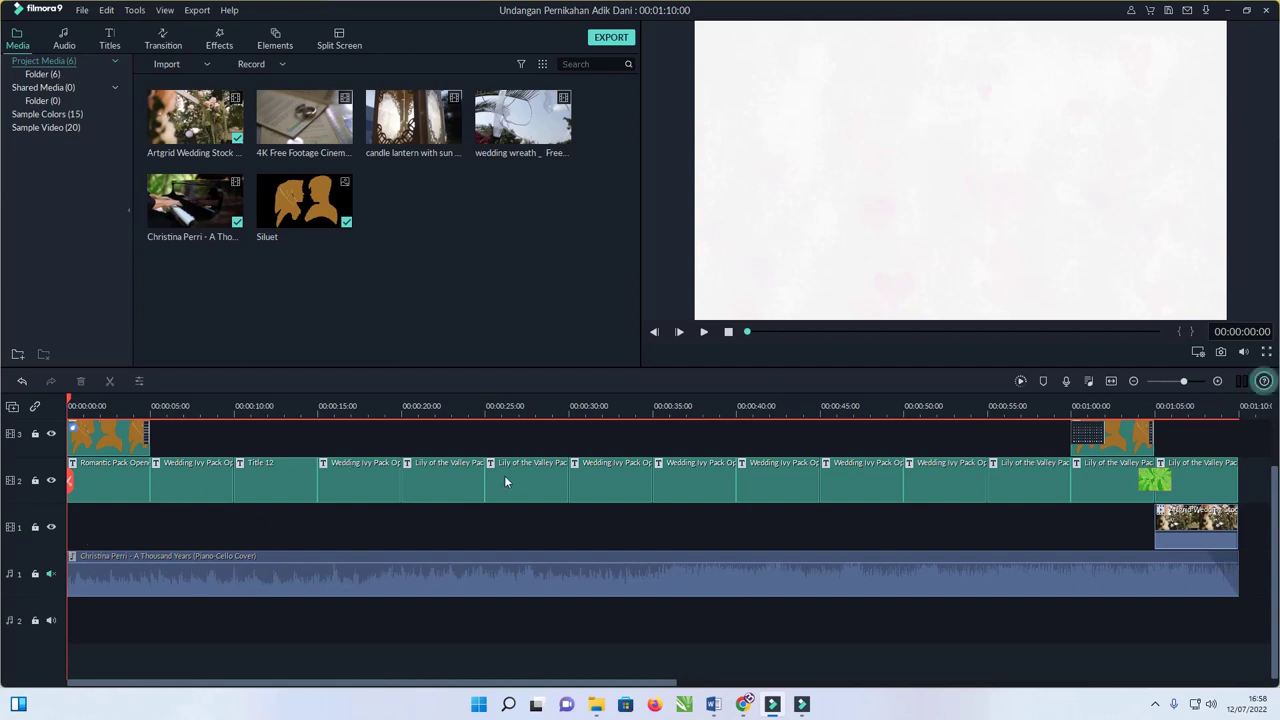
Play the opening up to 00:00:03:13 and inspect its initials, the "A" line's text settings and the Siluet image
scroll(474, 505, "up", 2)
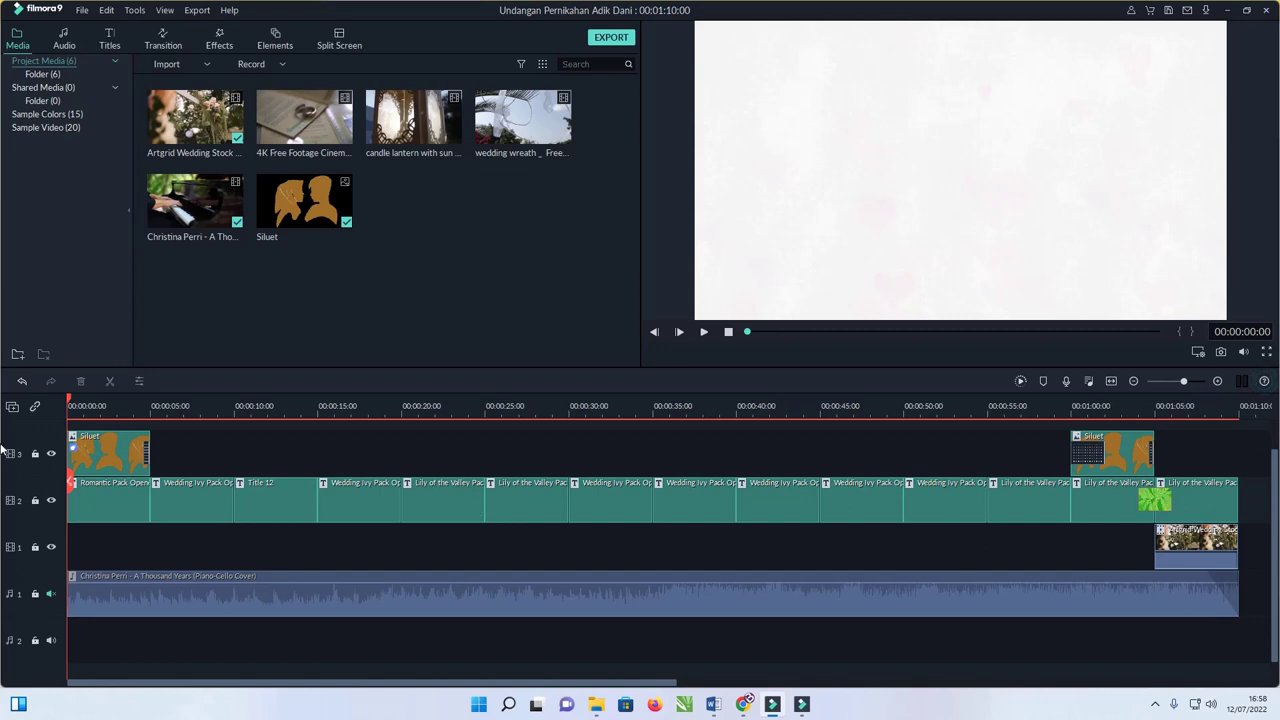
key("space")
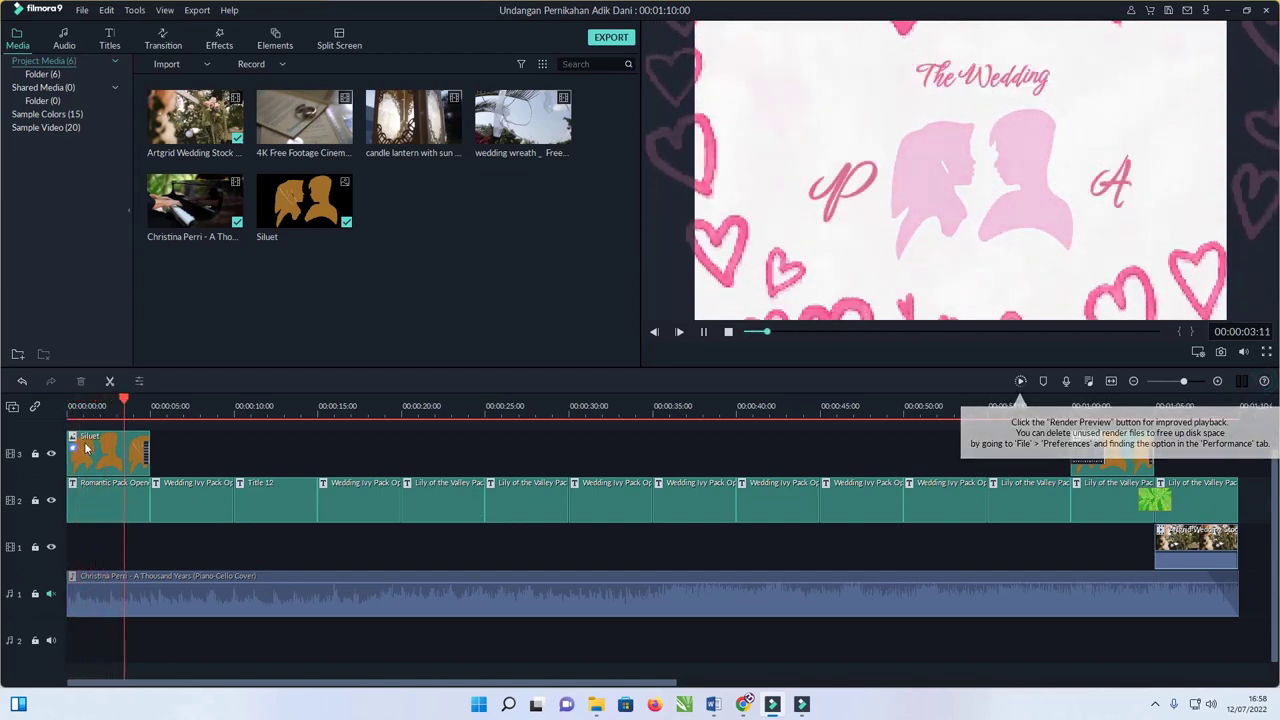
key("space")
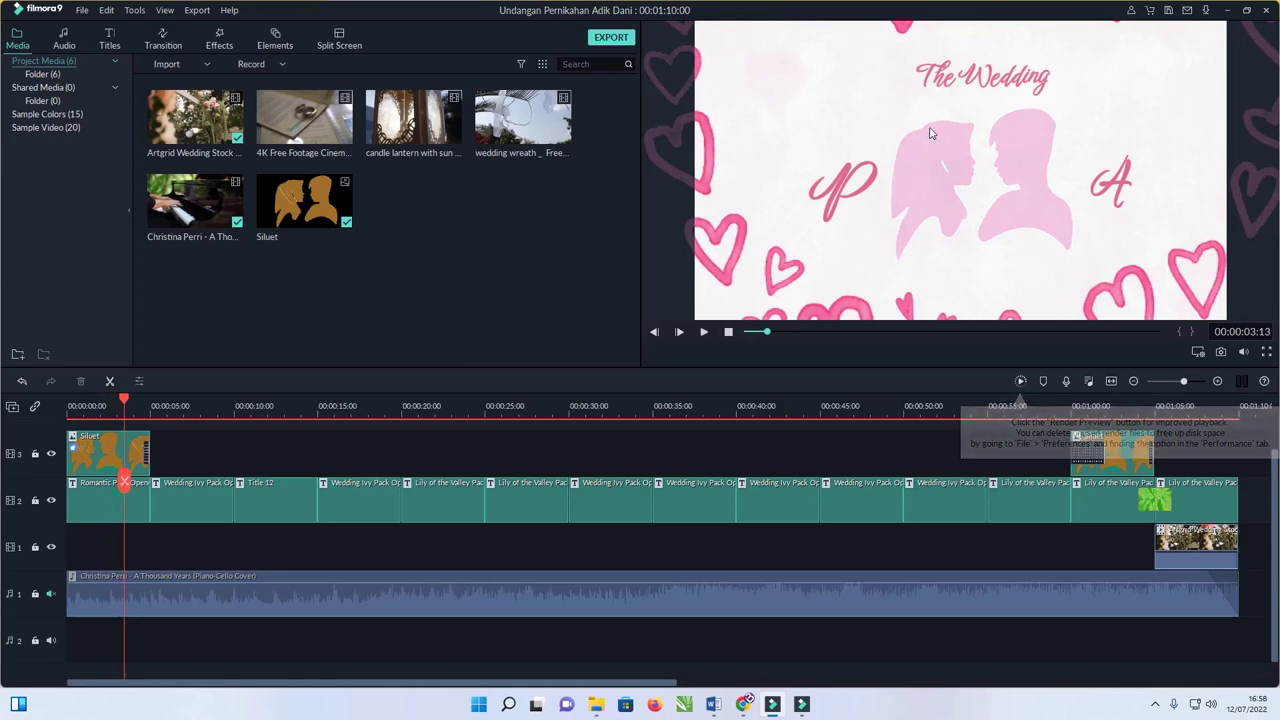
left_click(862, 188)
left_click(1114, 174)
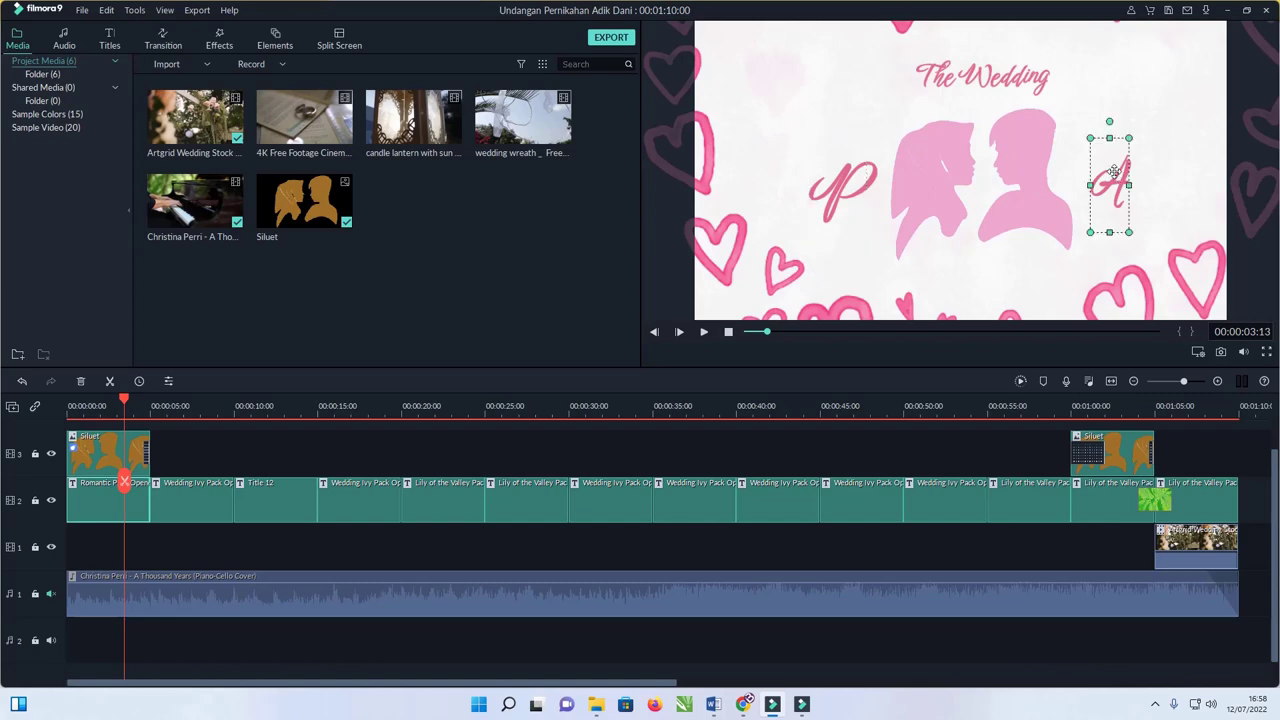
double_click(1116, 172)
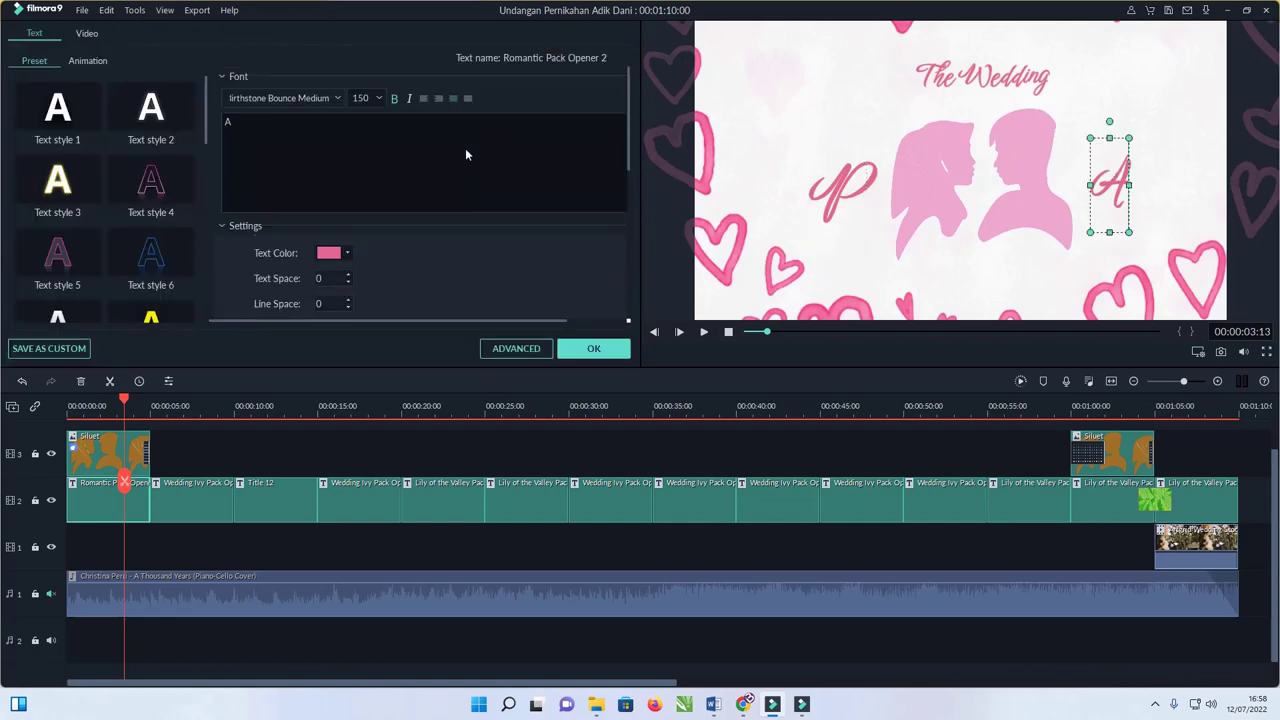
left_click(594, 348)
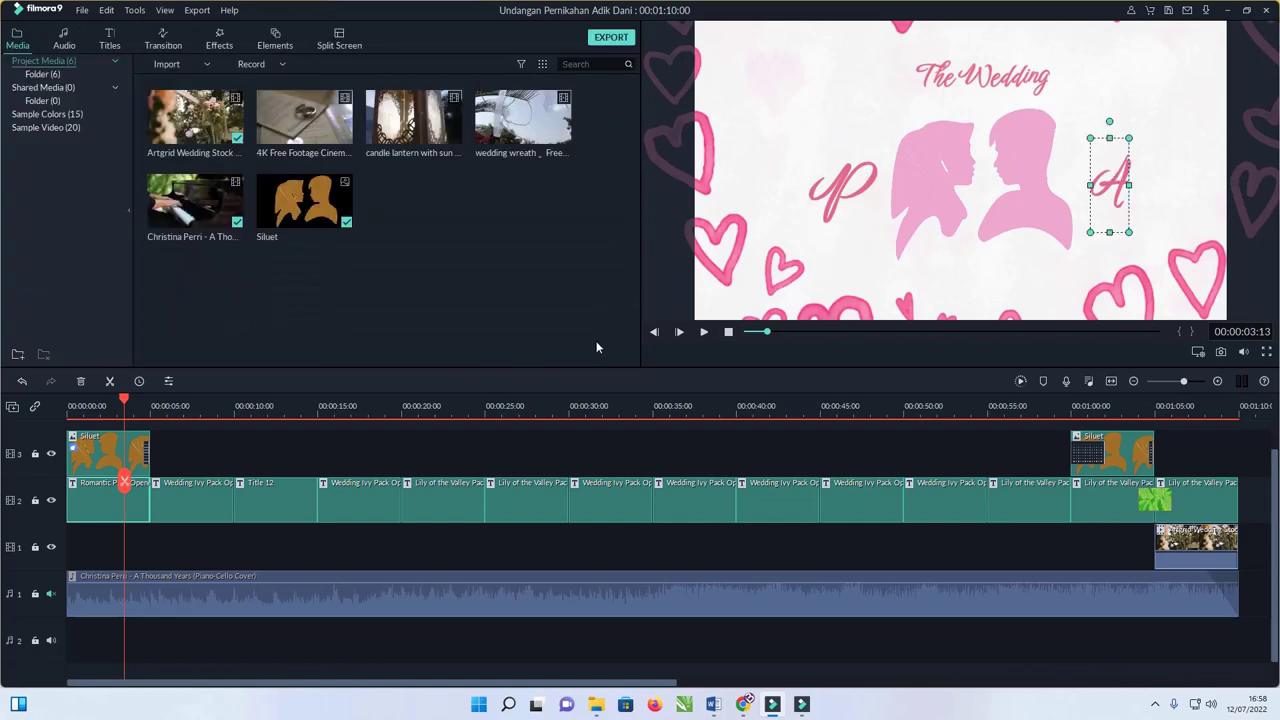
left_click(944, 205)
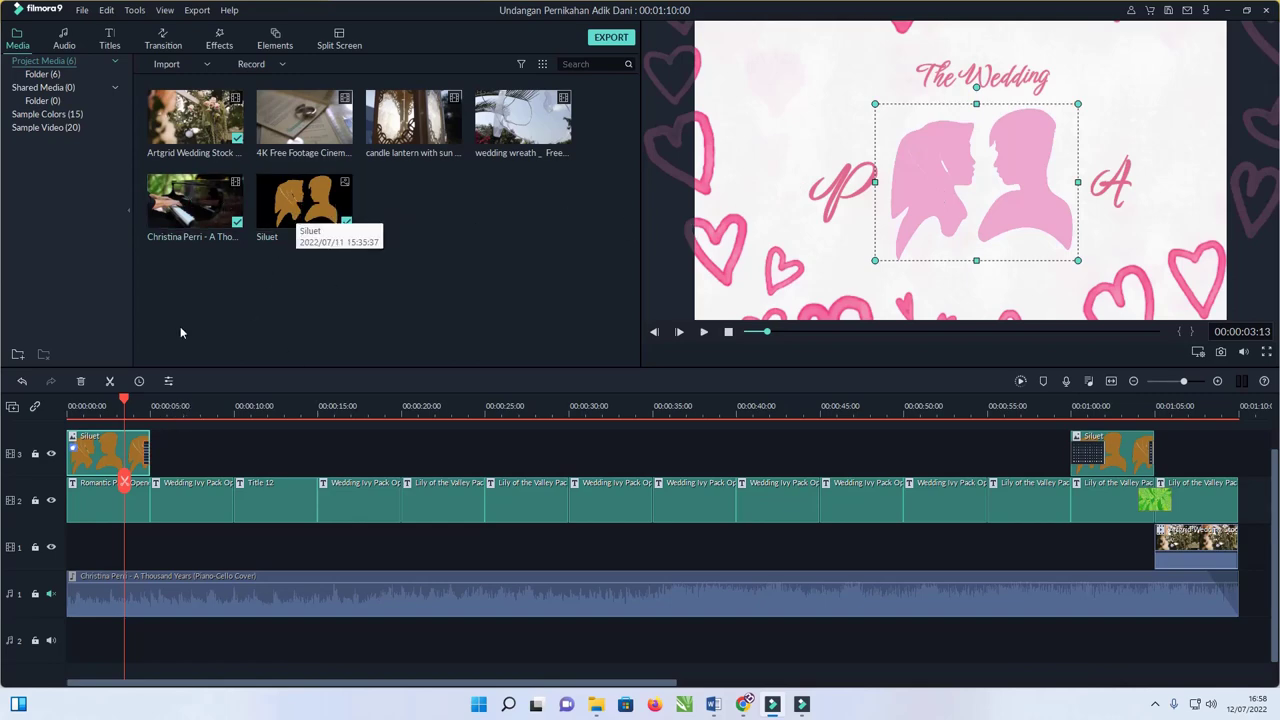
Play the closing section from about 00:01:04:15 and pause it at 00:01:07:22 to examine the framed title over the flower footage
scroll(120, 467, "up", 1)
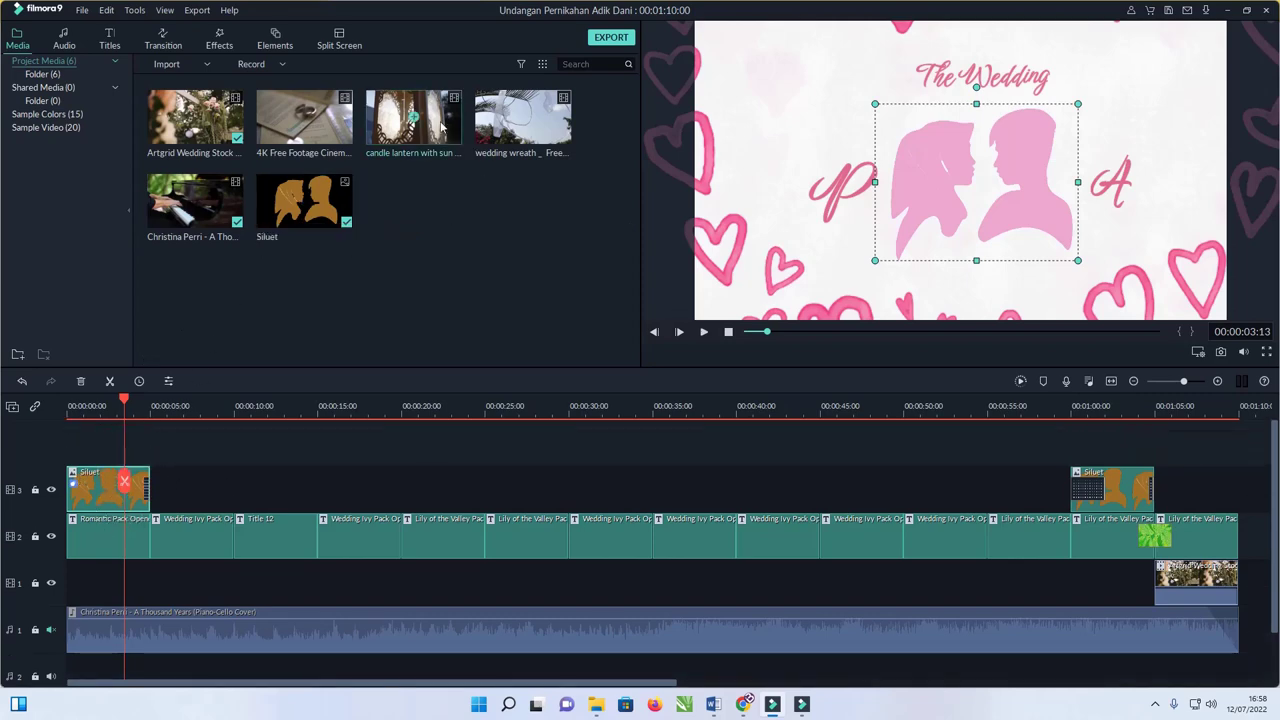
scroll(770, 407, "down", 3)
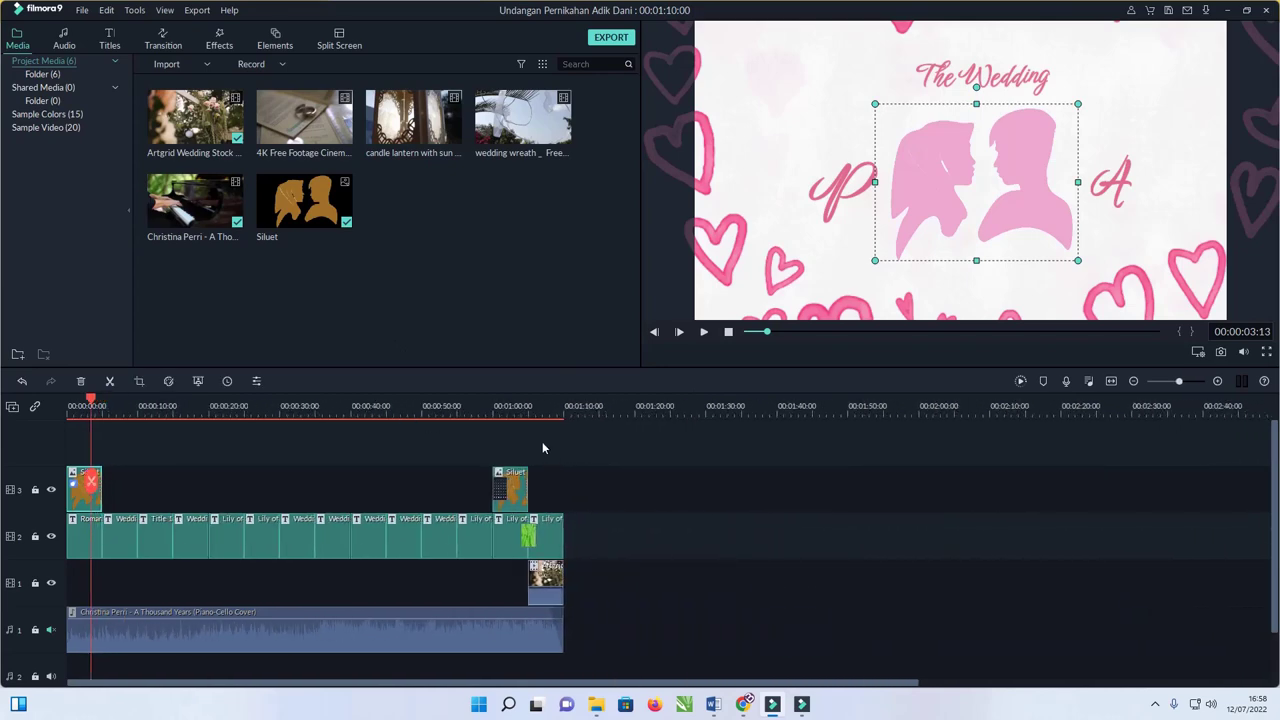
left_click(524, 407)
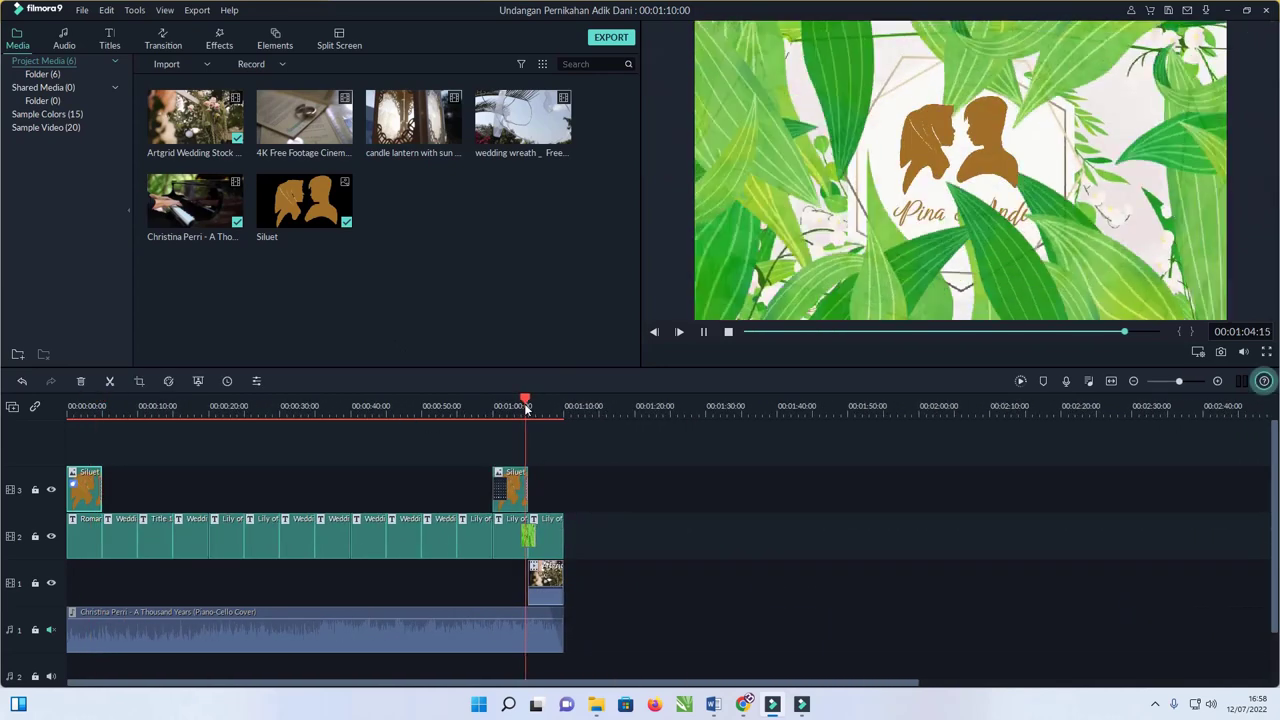
key("space")
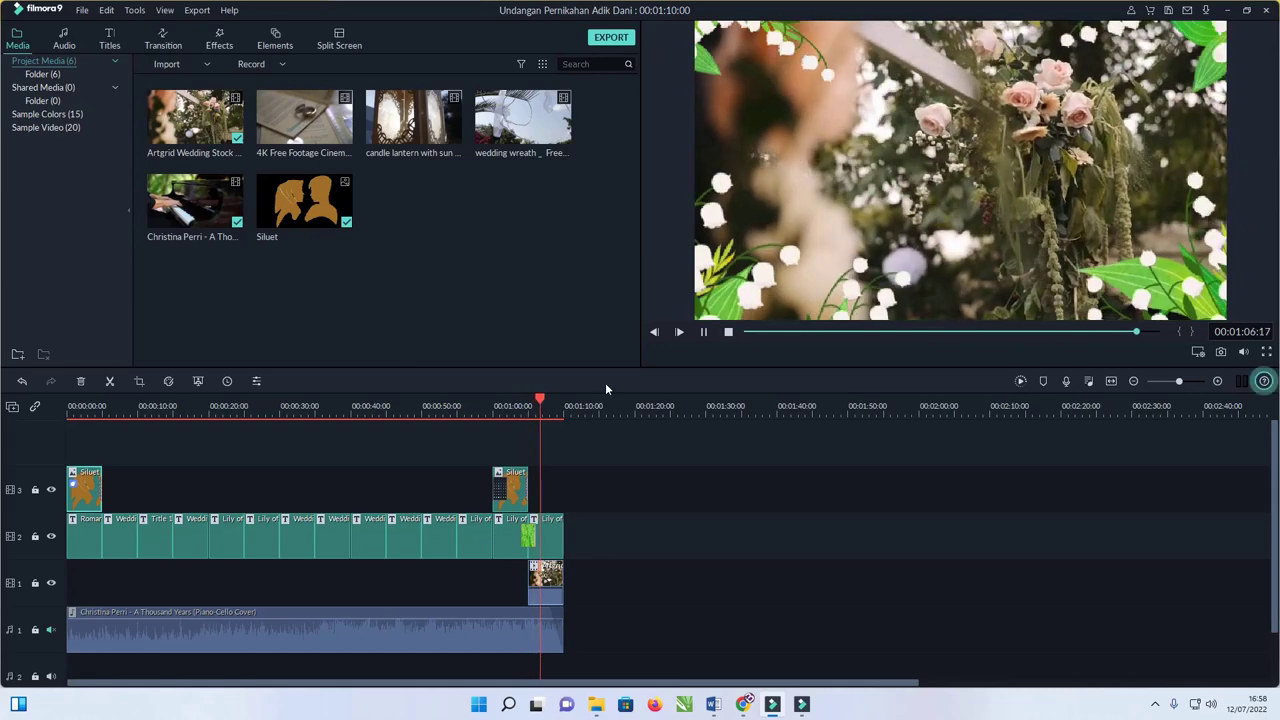
key("space")
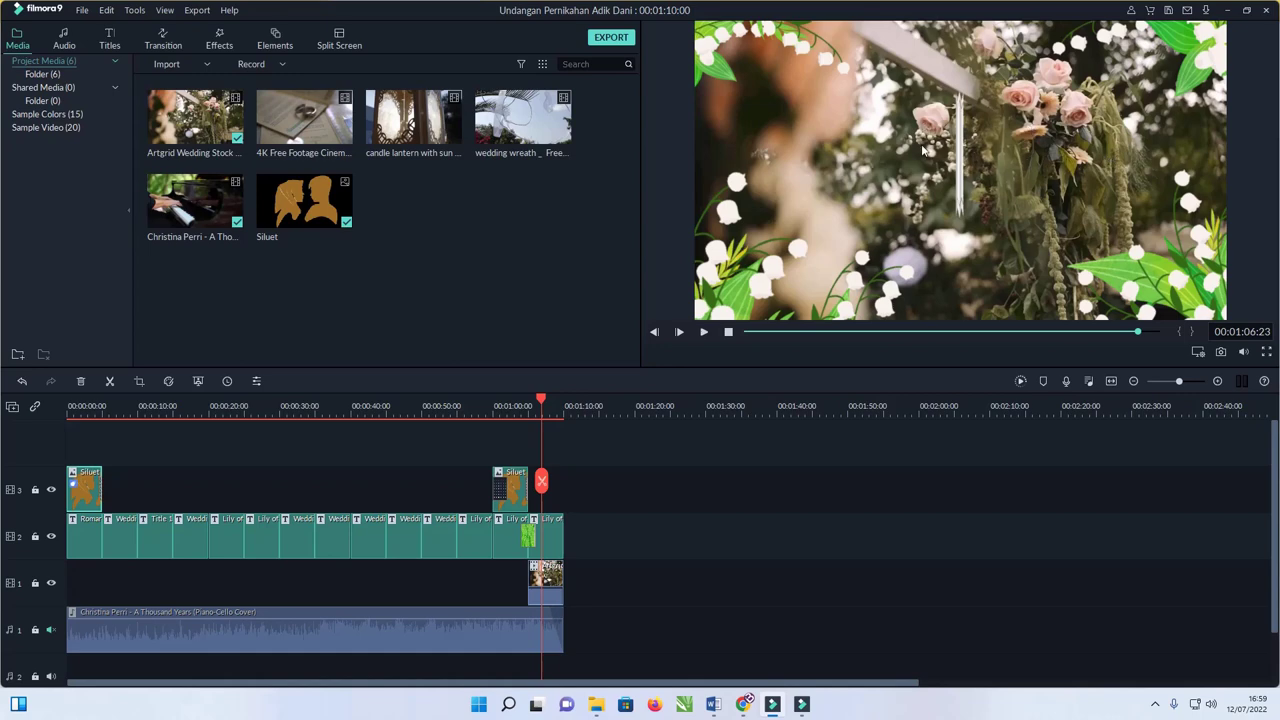
key("space")
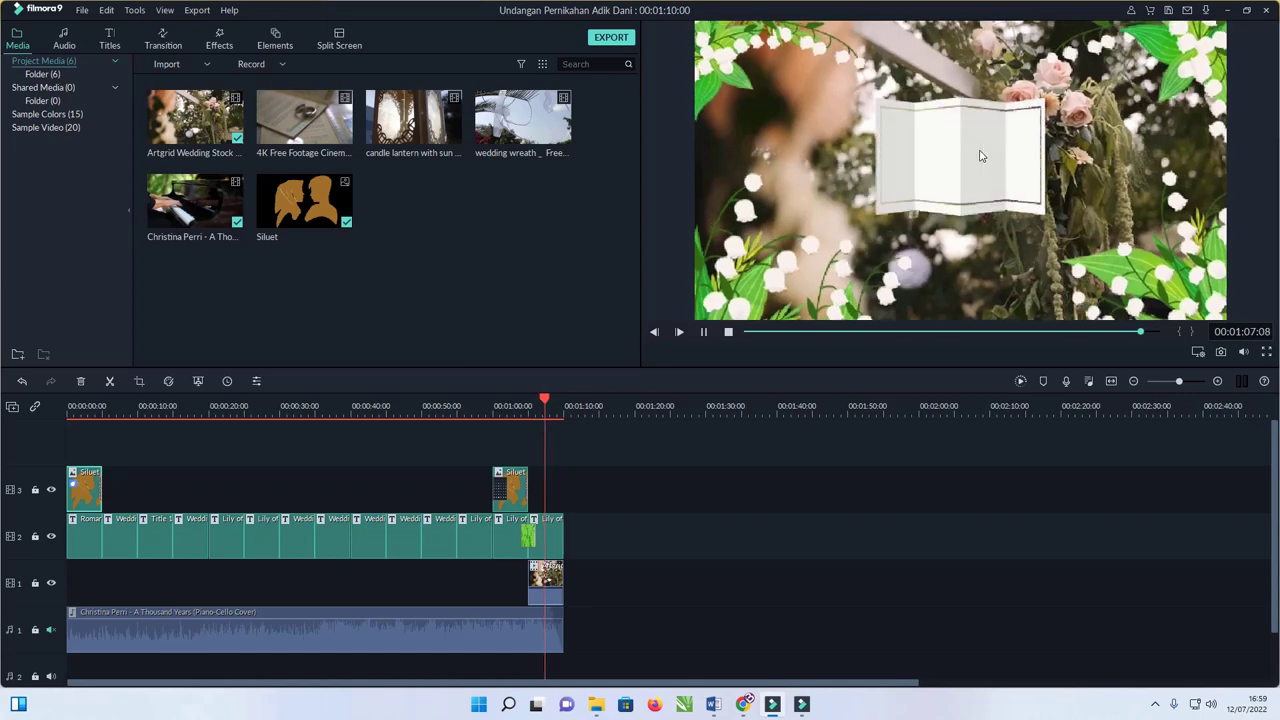
key("space")
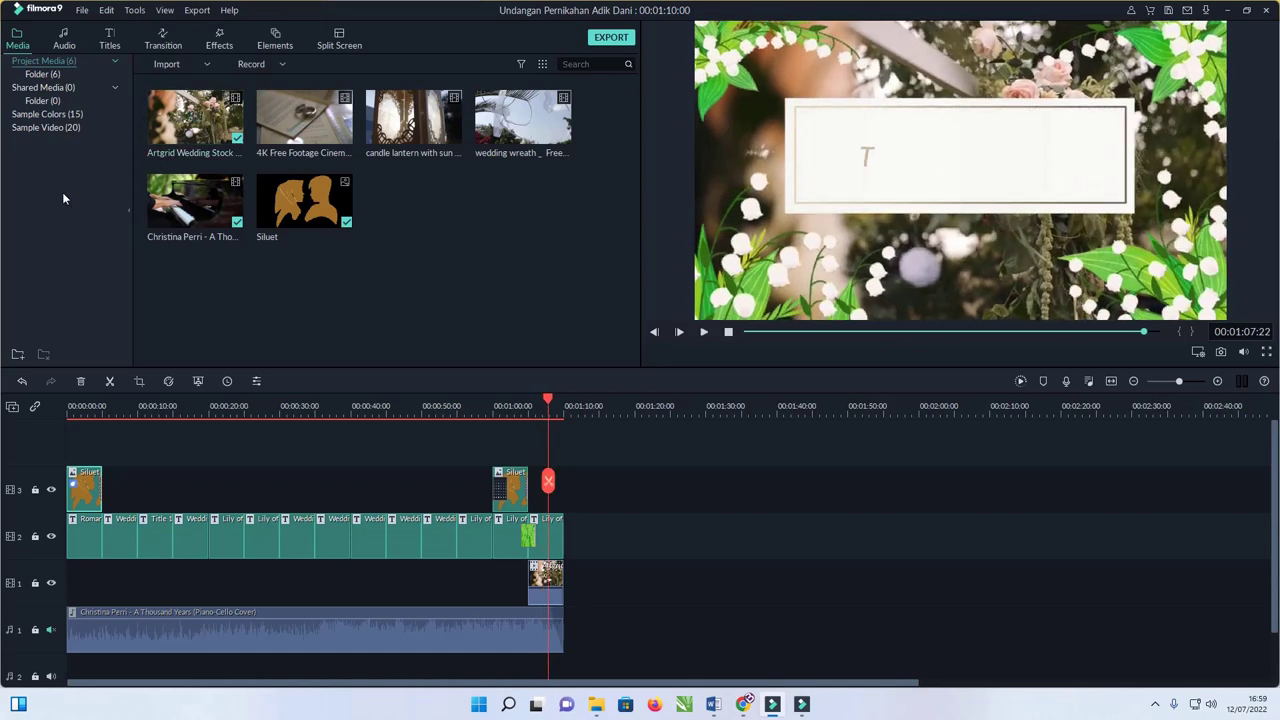
Add the Lily of the Valley Pack title with the rectangular frame and transparent background to video track 3 at 00:01:07:22
left_click(104, 44)
left_click(79, 250)
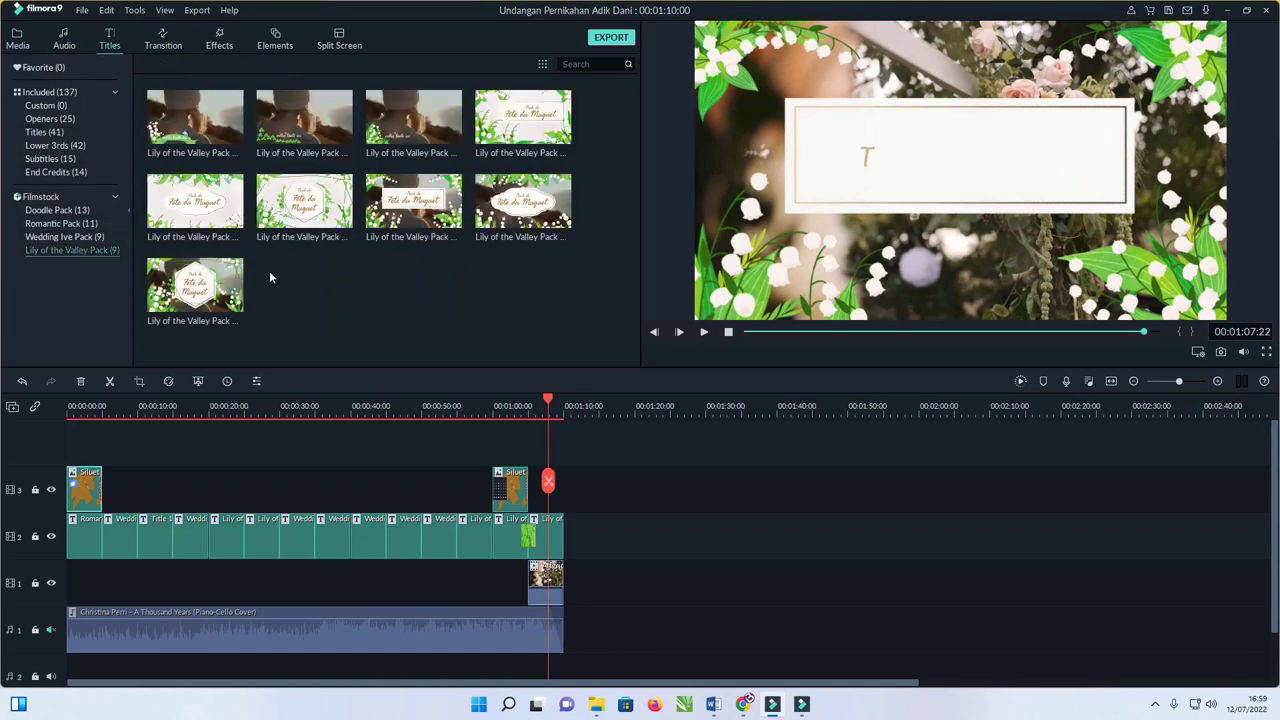
left_click(418, 200)
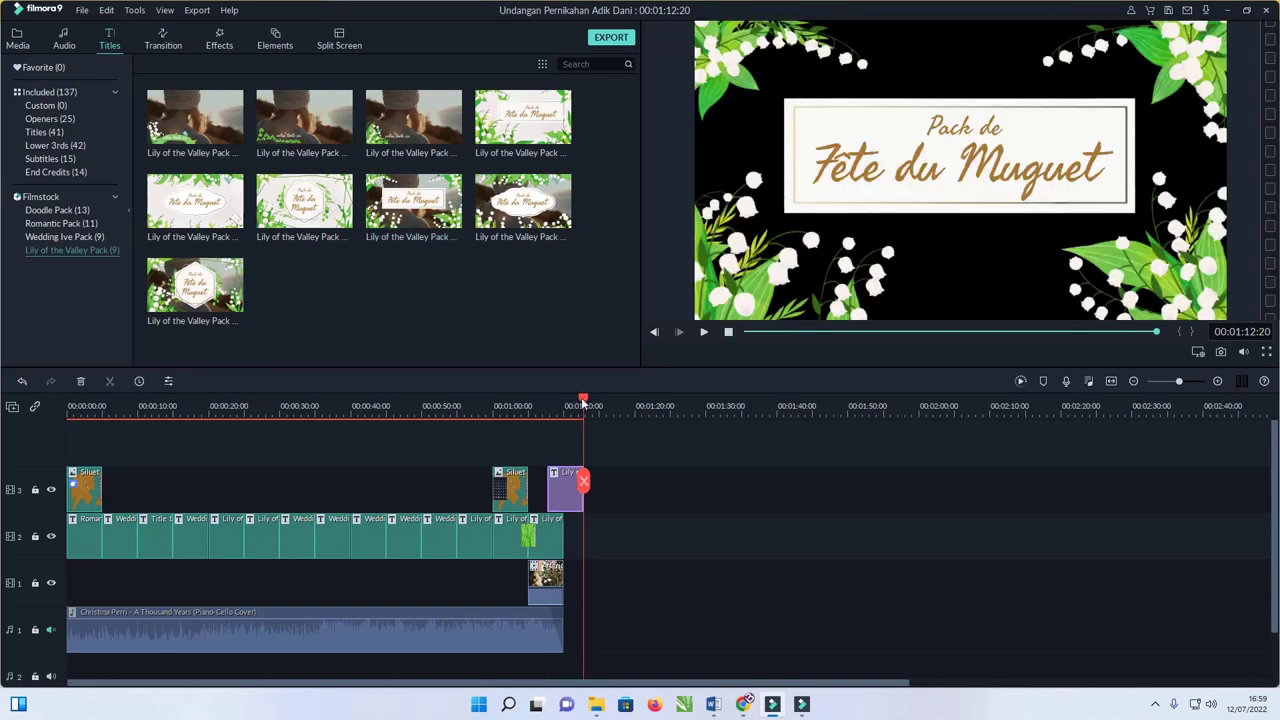
Remove the added Lily of the Valley Pack title from video track 3 and replay the closing flower footage
left_click_drag(583, 403, 577, 410)
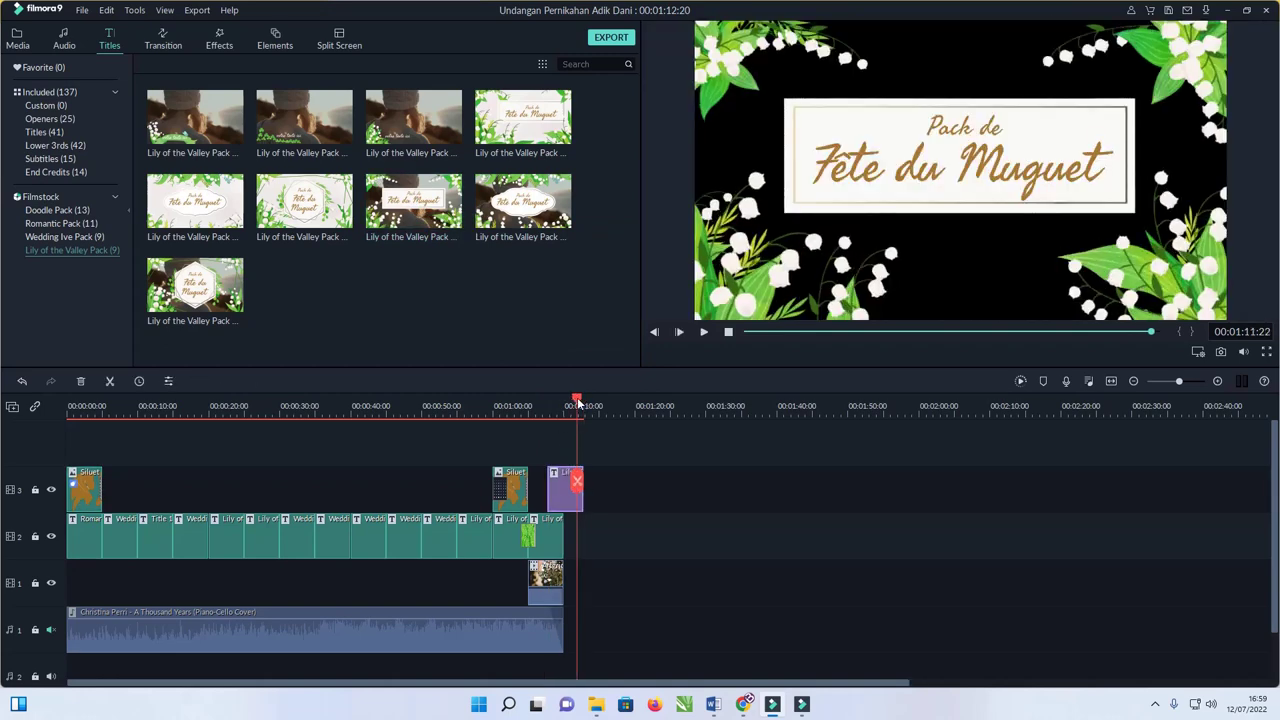
left_click(576, 481)
key("space")
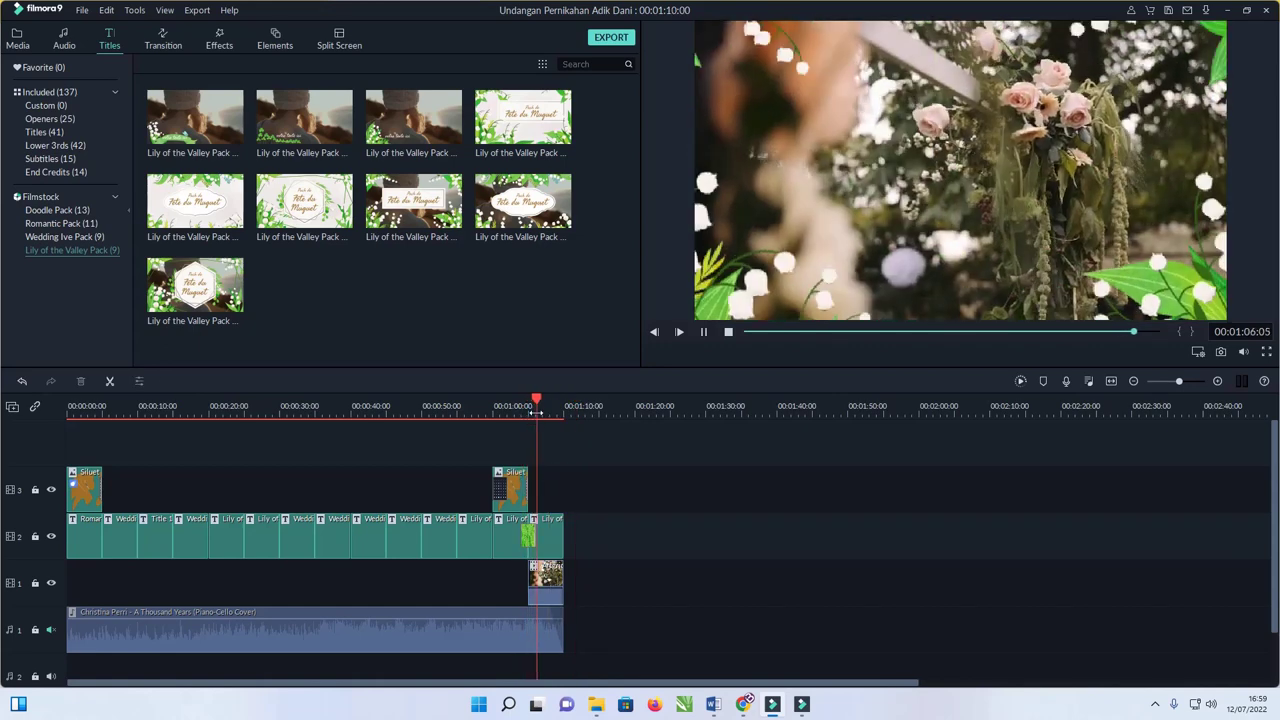
key("space")
Play the invitation from the start, skipping ahead through the middle titles, and pause at 00:01:06:16 in the closing flower footage
key("Home")
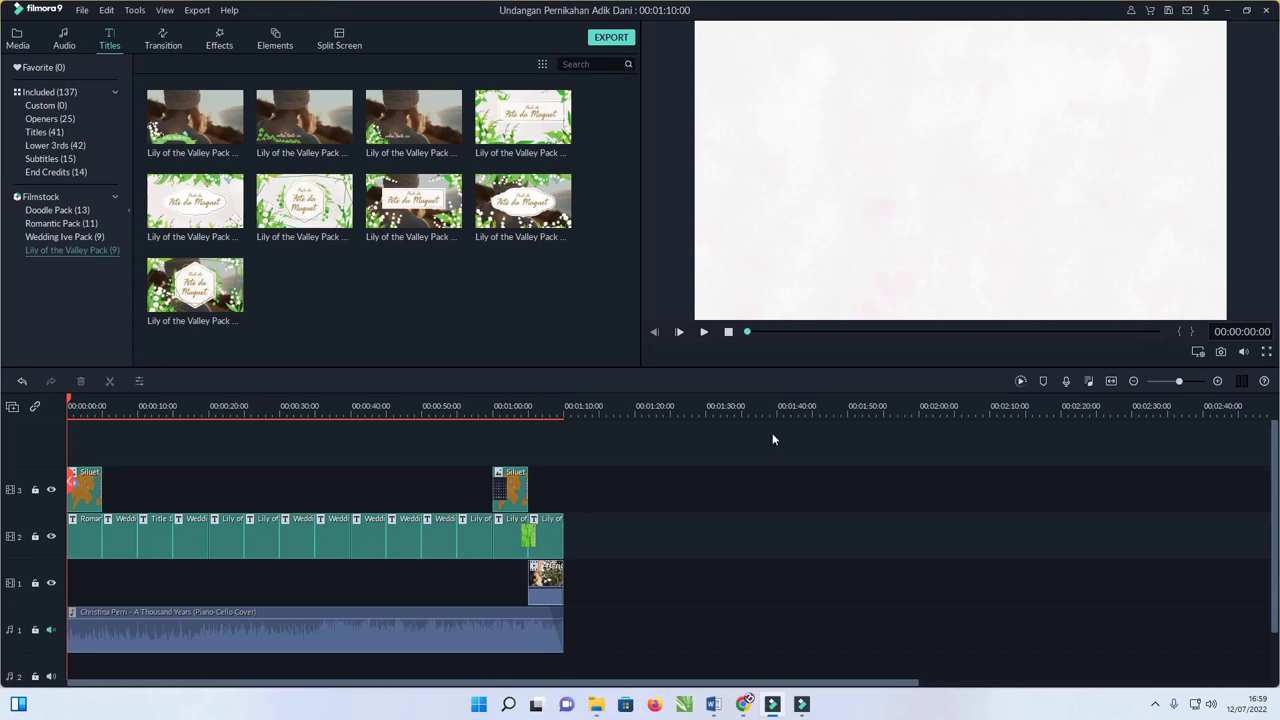
key("space")
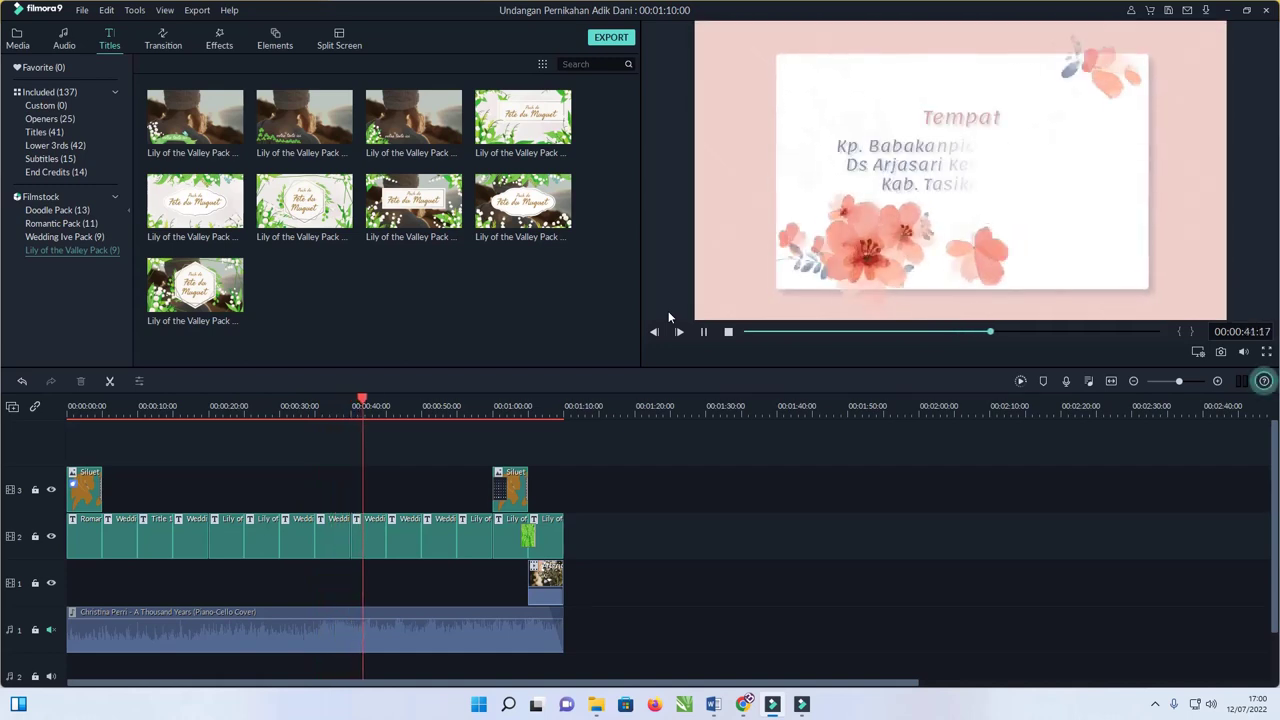
left_click(400, 407)
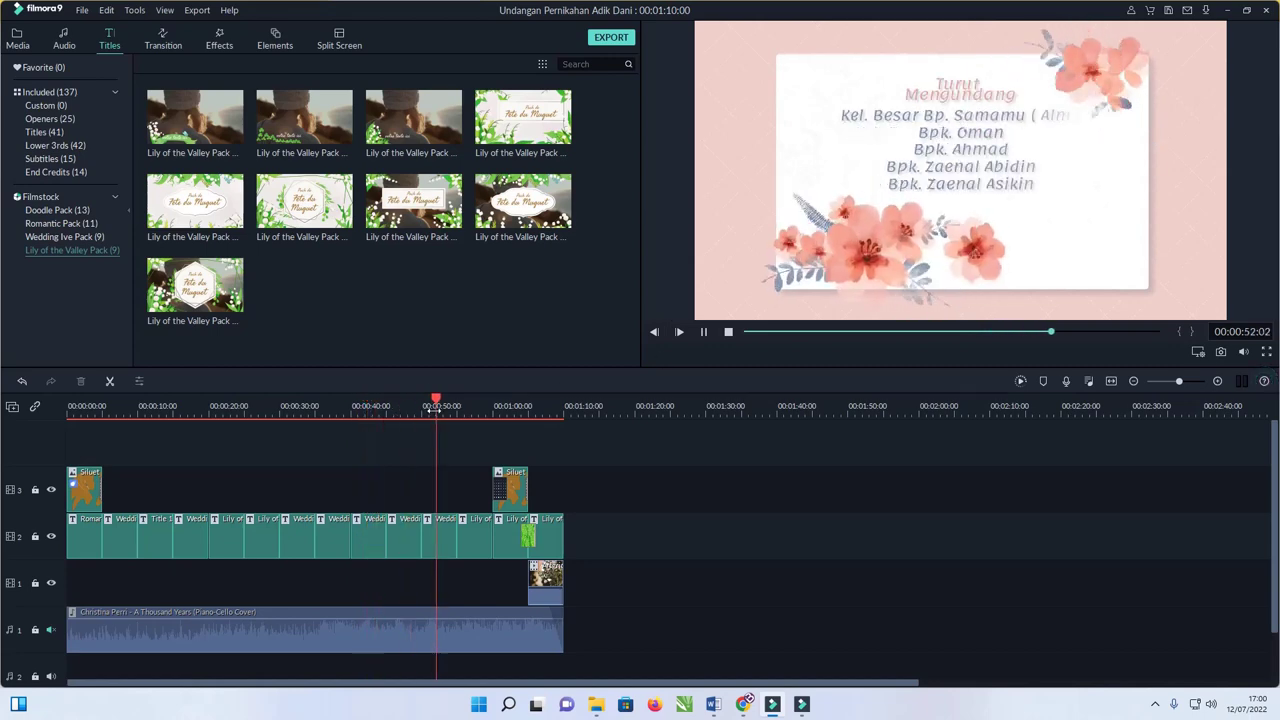
left_click(478, 407)
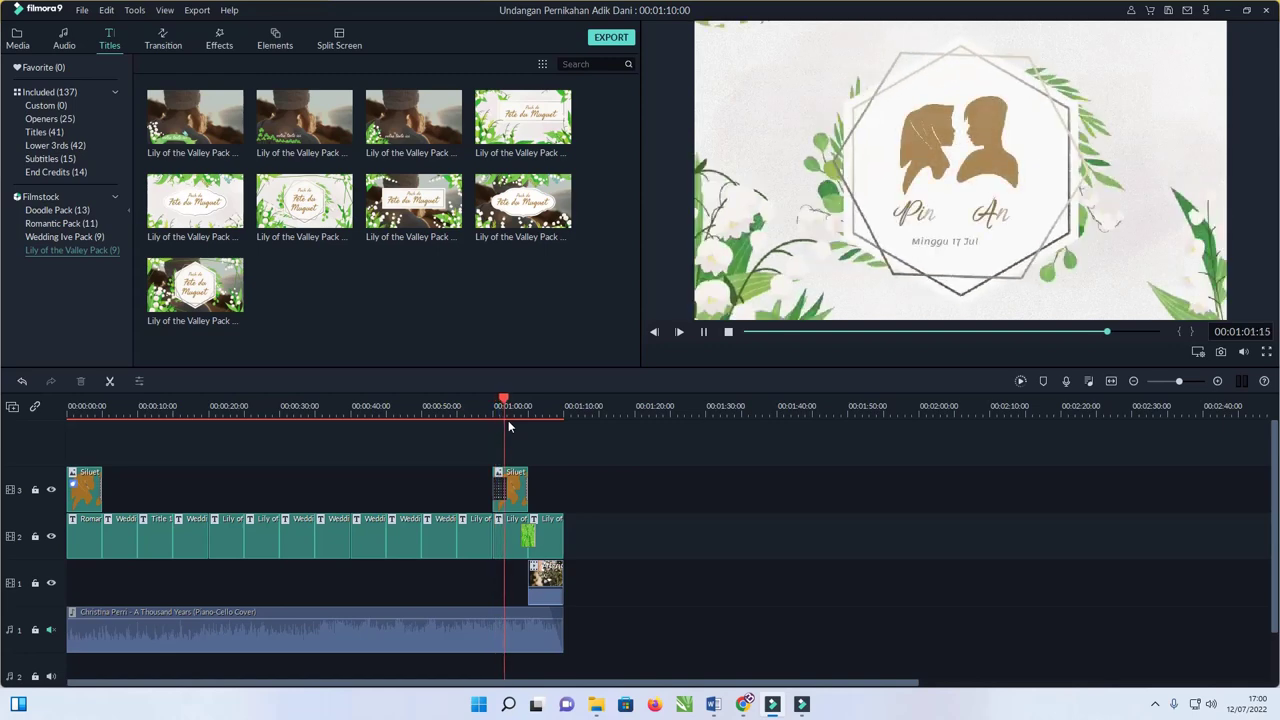
key("space")
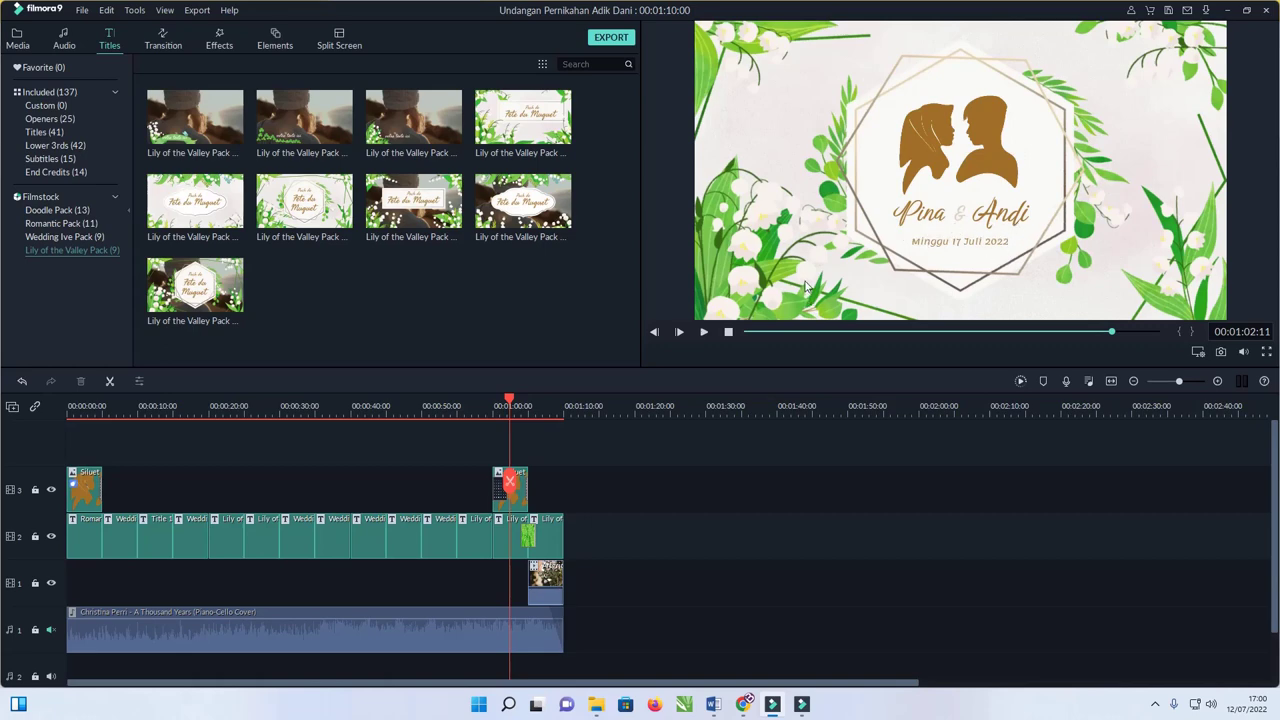
key("space")
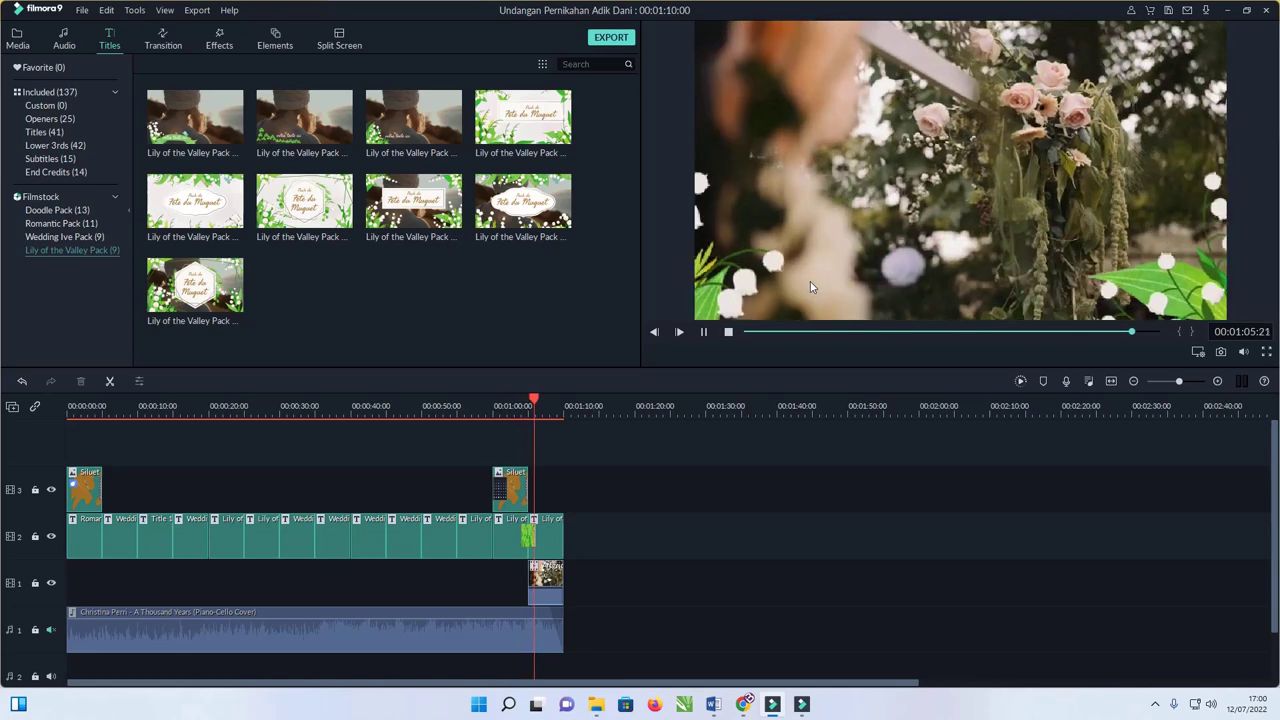
key("space")
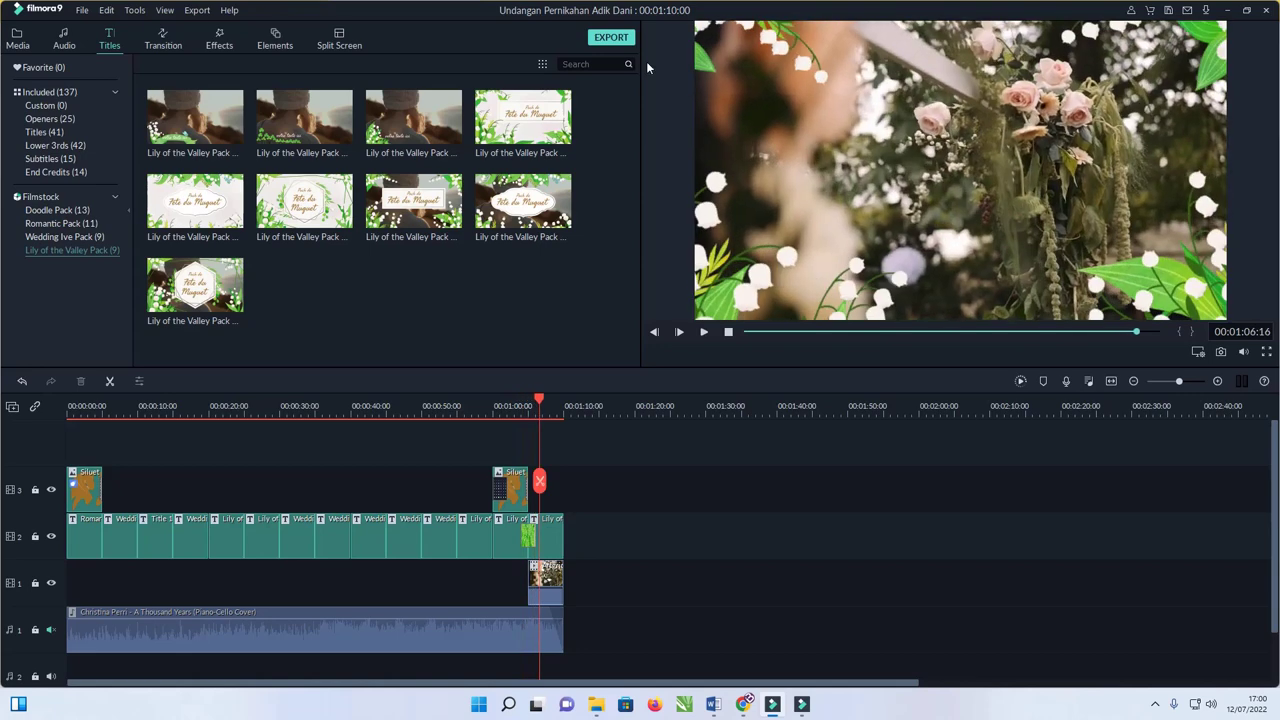
Preview the flower-wreath transition from the Filmstock Lily of the Valley Pack
left_click(163, 40)
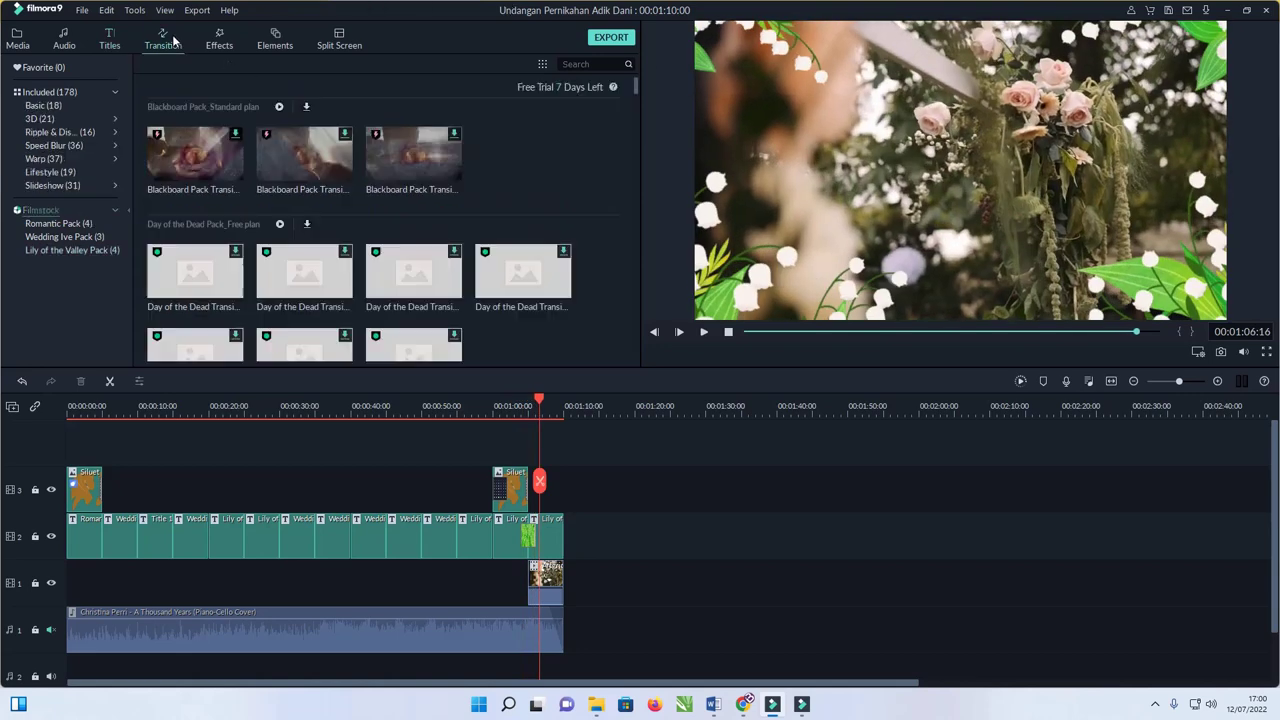
left_click(85, 253)
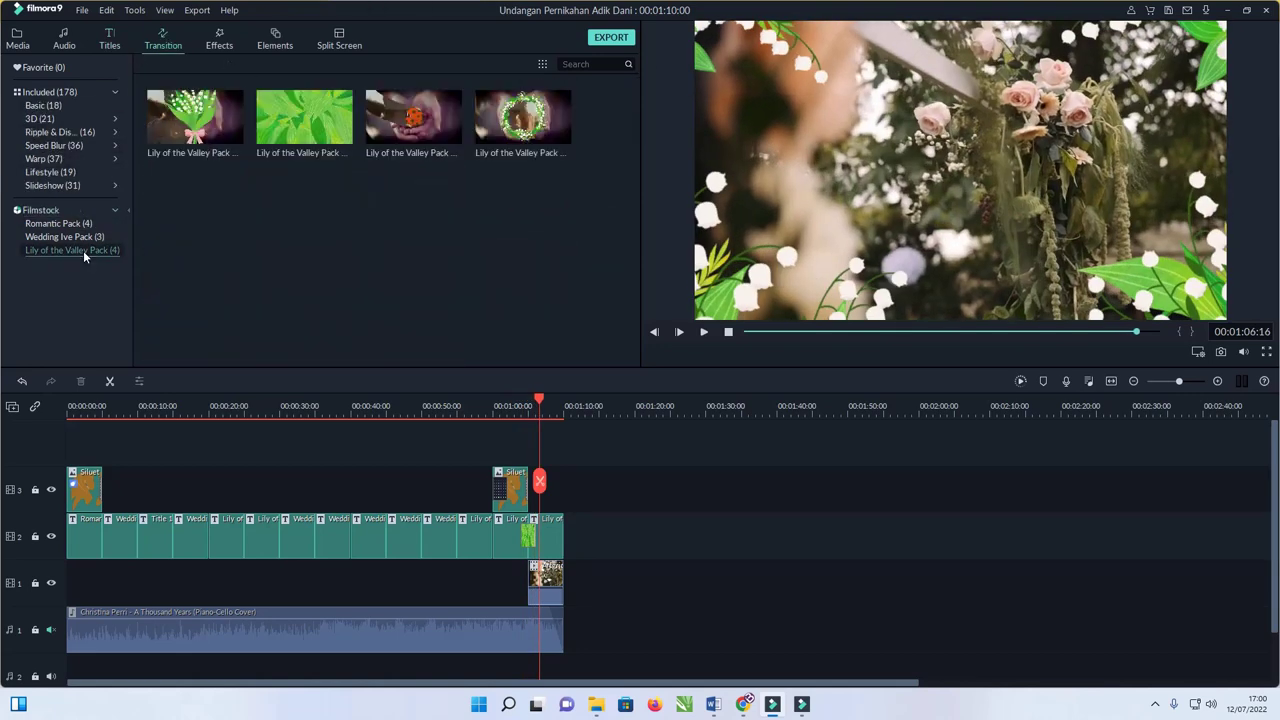
left_click(548, 123)
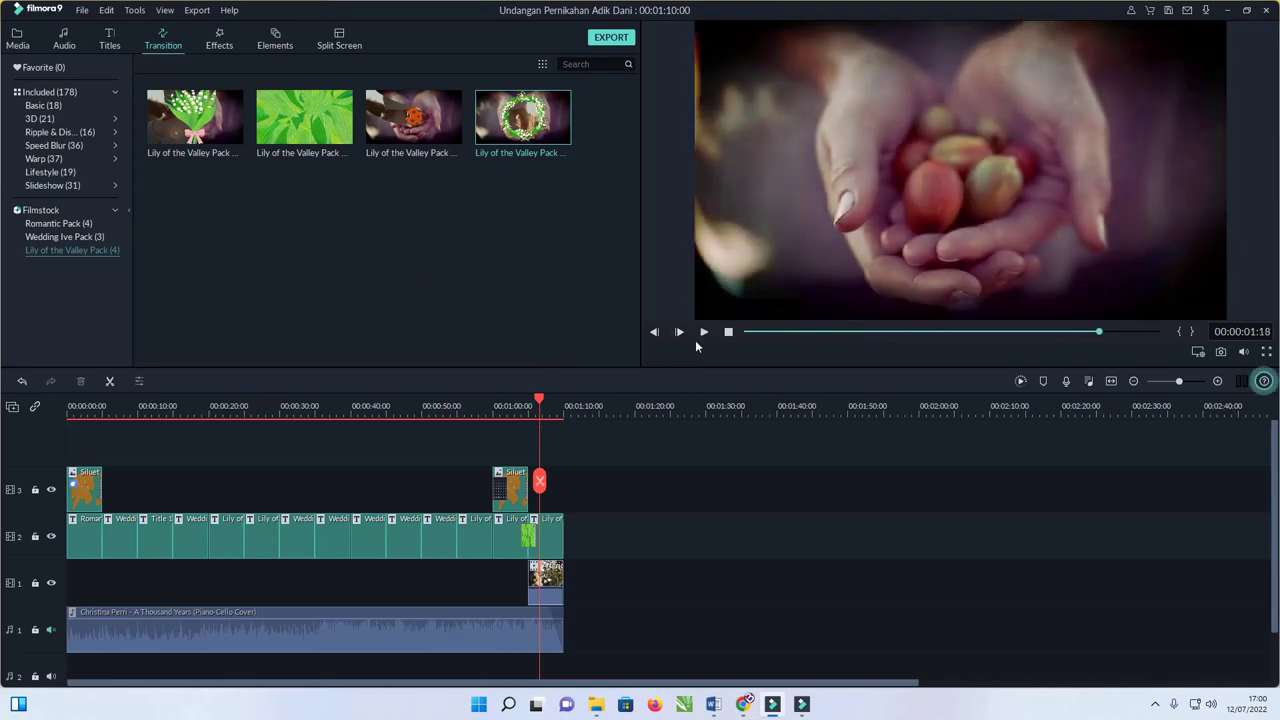
Play the closing section from about 00:01:04 and pause it at 00:01:09:10 on the "Terima Kasih" title
left_click(551, 454)
mouse_move(540, 400)
left_mouse_down()
mouse_move(551, 402)
mouse_move(524, 403)
left_mouse_up()
key("space")
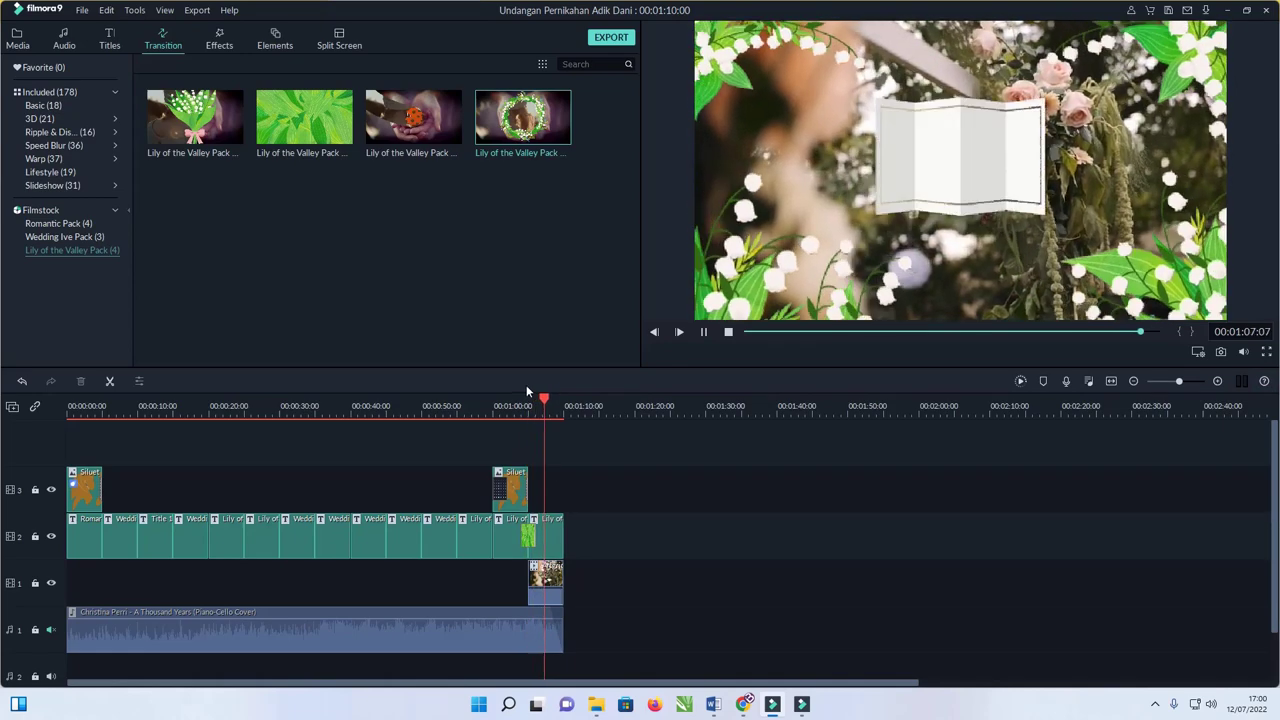
left_click(704, 333)
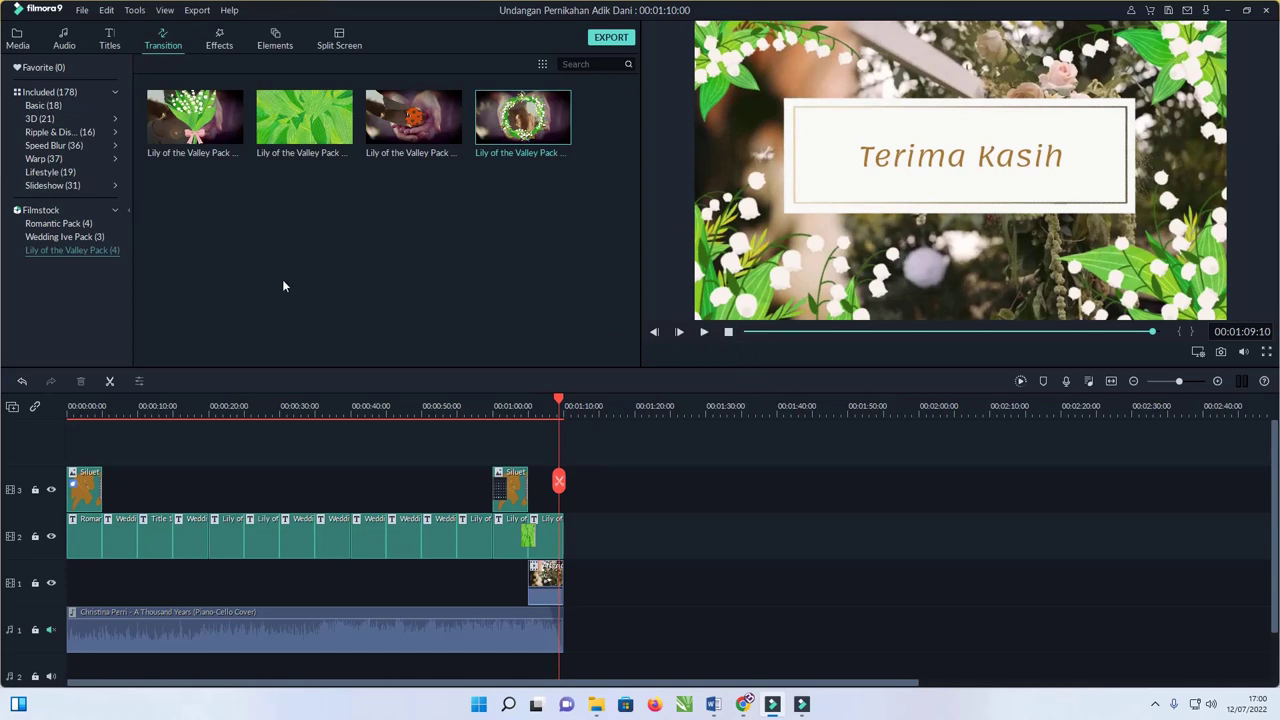
Inspect the opening title's text settings and its "P" initial, and select the Siluet image between the initials
double_click(91, 531)
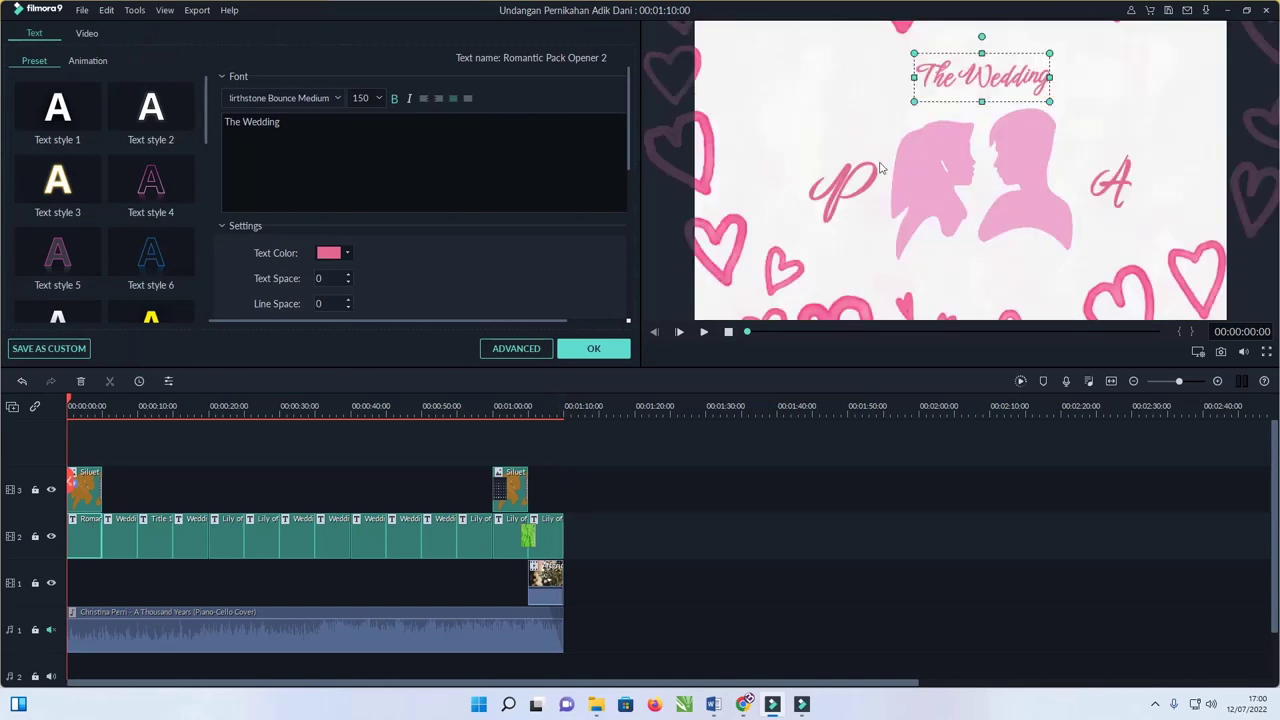
left_click(868, 165)
left_click(868, 165)
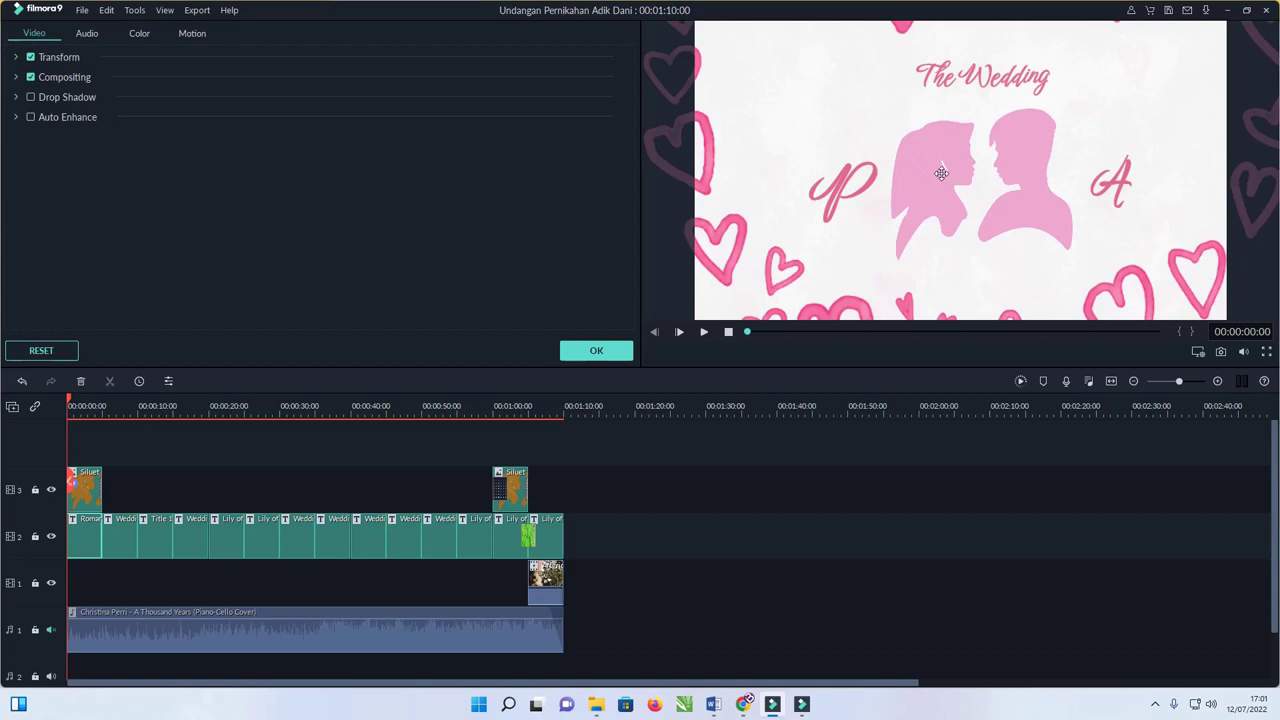
left_click(943, 172)
left_click(596, 350)
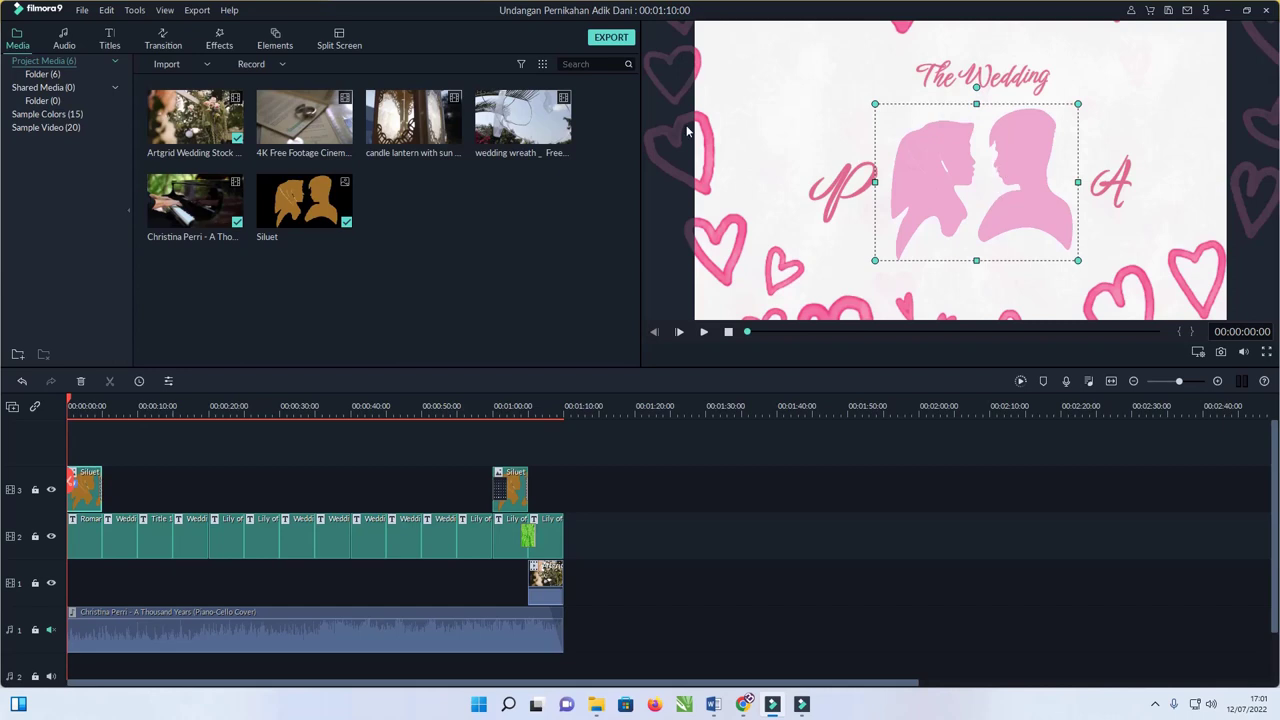
Browse the motion presets for the opening Siluet image and return to the Lily of the Valley Pack transitions
double_click(955, 162)
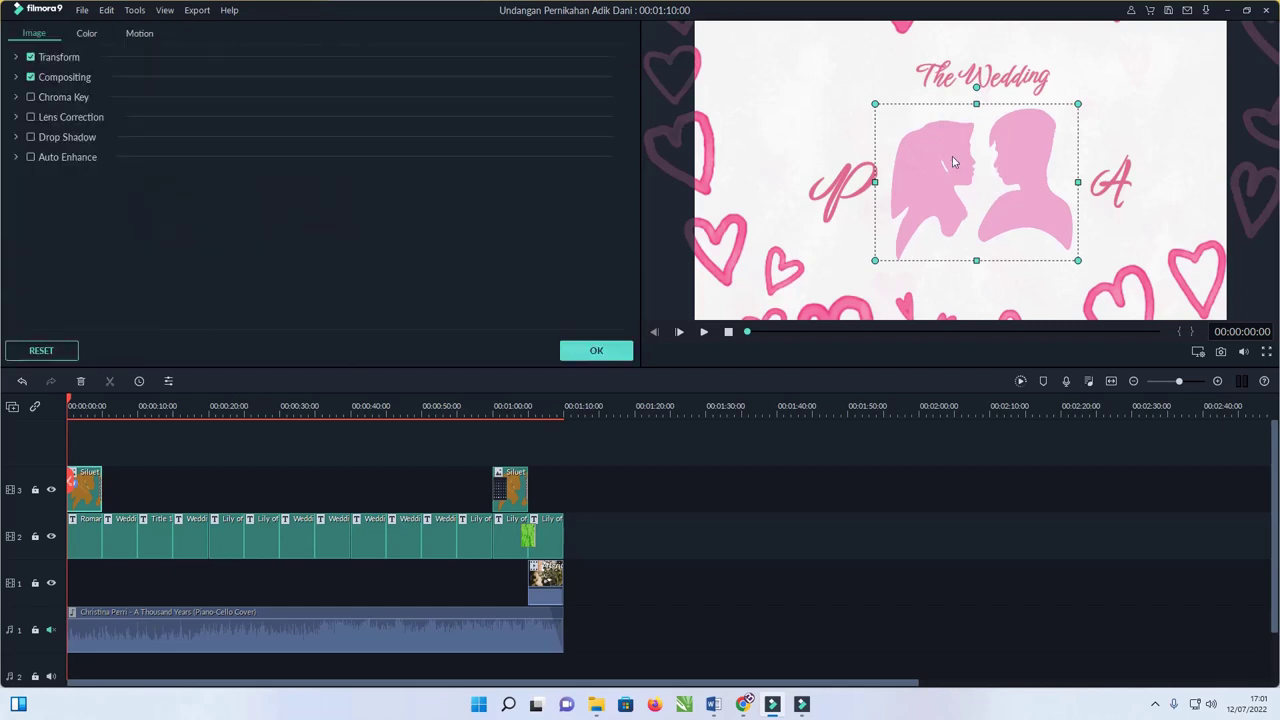
left_click(148, 36)
scroll(471, 200, "down", 5)
scroll(471, 200, "up", 5)
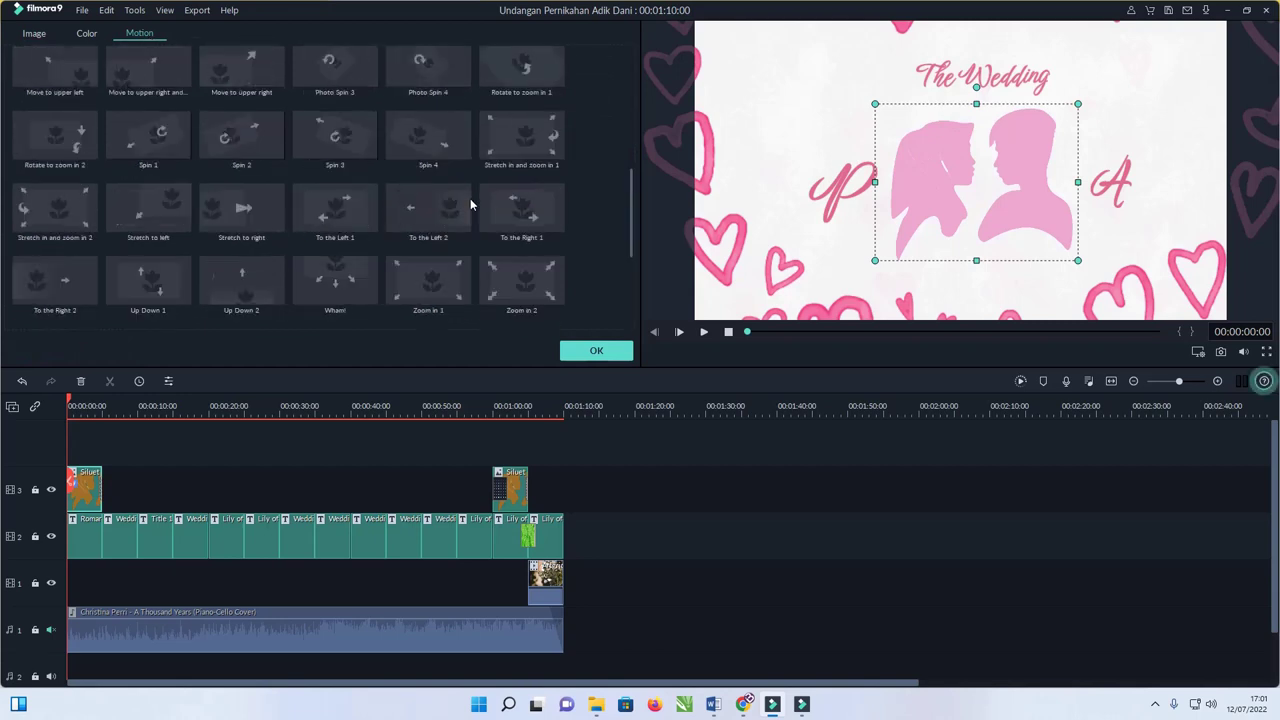
left_click(588, 351)
left_click(152, 39)
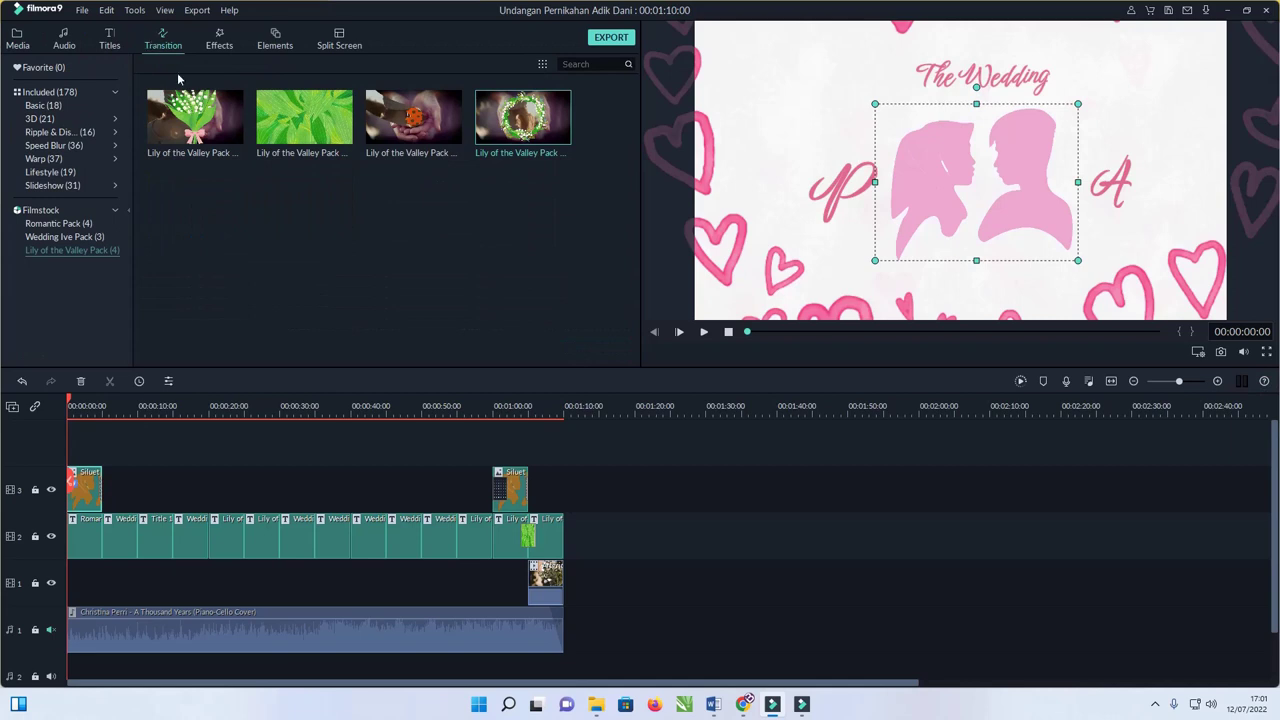